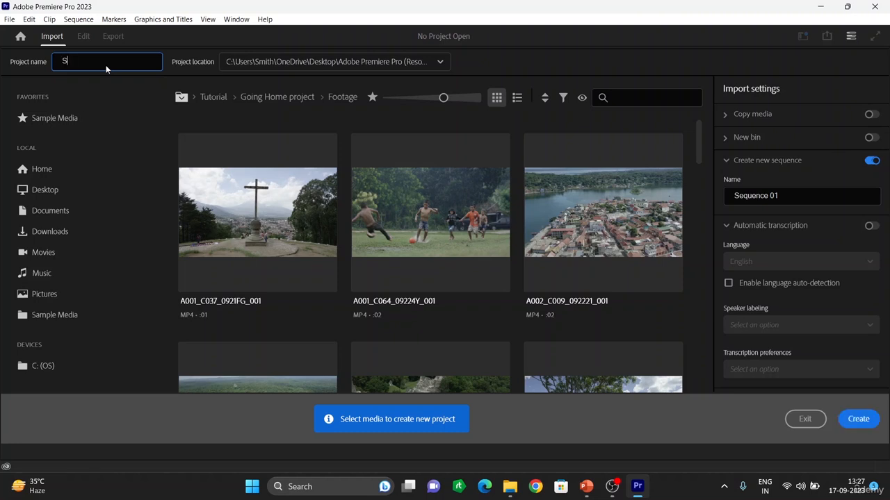
# Name the new project "Social media video" and create it
pyautogui.write('occo')
pyautogui.press('BackSpace')
pyautogui.press('BackSpace')
pyautogui.write('cial media video')
pyautogui.click(859, 419)
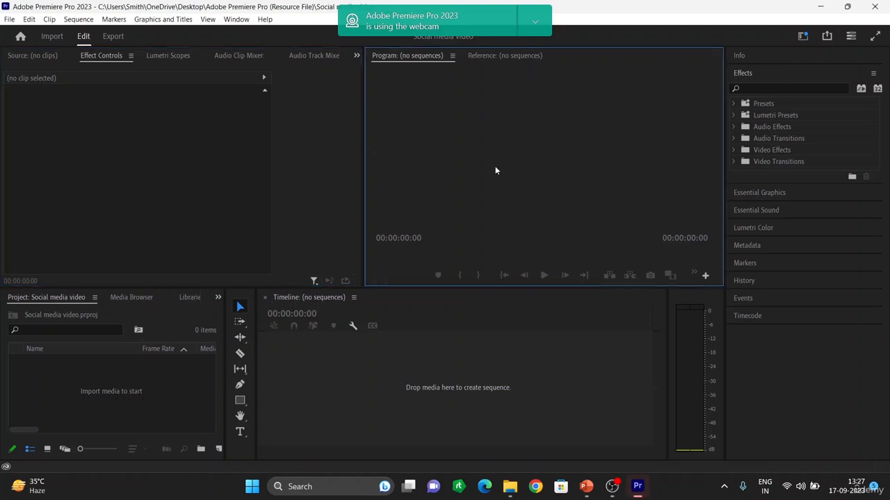
# Start a new sequence and name it "Social media"
pyautogui.click(173, 140)
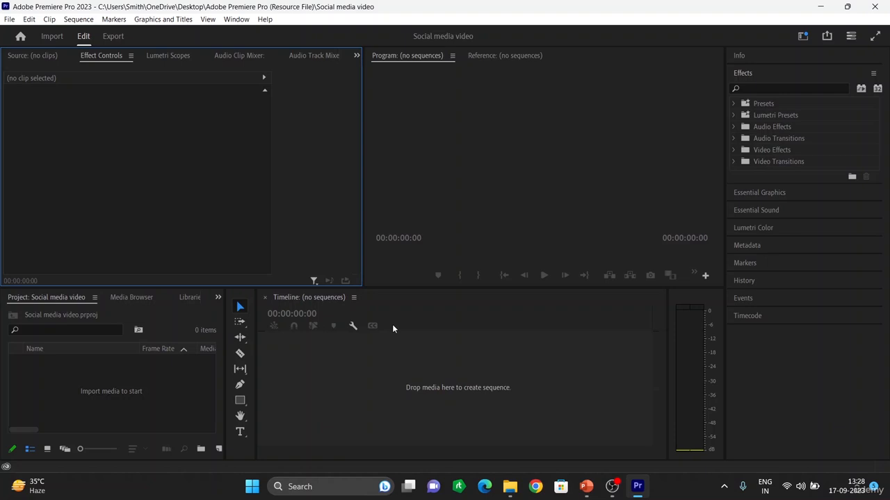
pyautogui.hotkey('ctrl', 'n')
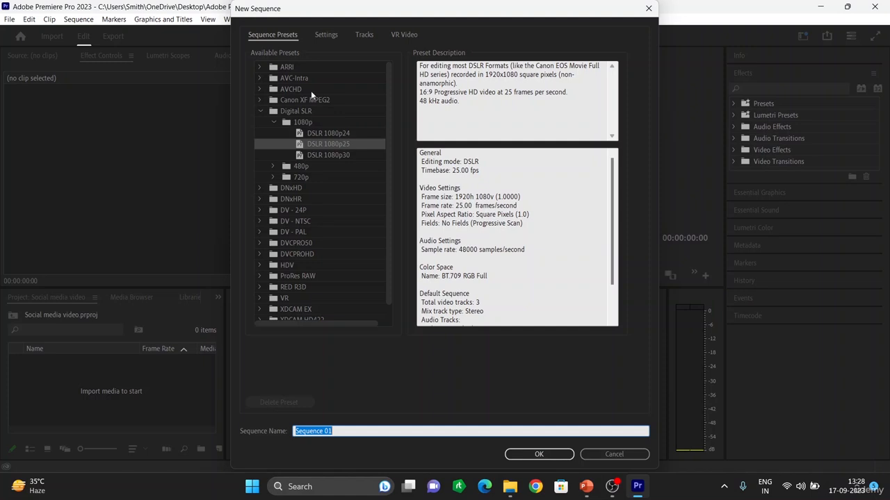
pyautogui.scroll(-1, 299, 125)
pyautogui.scroll(1, 309, 205)
pyautogui.click(342, 433)
pyautogui.press('BackSpace')
pyautogui.press('BackSpace')
pyautogui.press('BackSpace')
pyautogui.press('BackSpace')
pyautogui.press('BackSpace')
pyautogui.press('BackSpace')
pyautogui.press('BackSpace')
pyautogui.press('BackSpace')
pyautogui.press('BackSpace')
pyautogui.press('BackSpace')
pyautogui.press('BackSpace')
pyautogui.write('Social media')
# Open the sequence settings and review the Editing Mode options, leaving DSLR selected
pyautogui.click(327, 34)
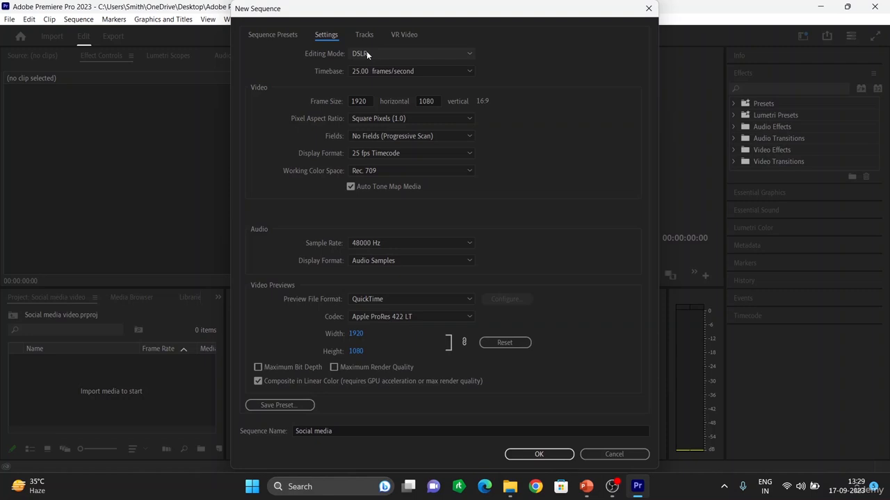
pyautogui.click(445, 54)
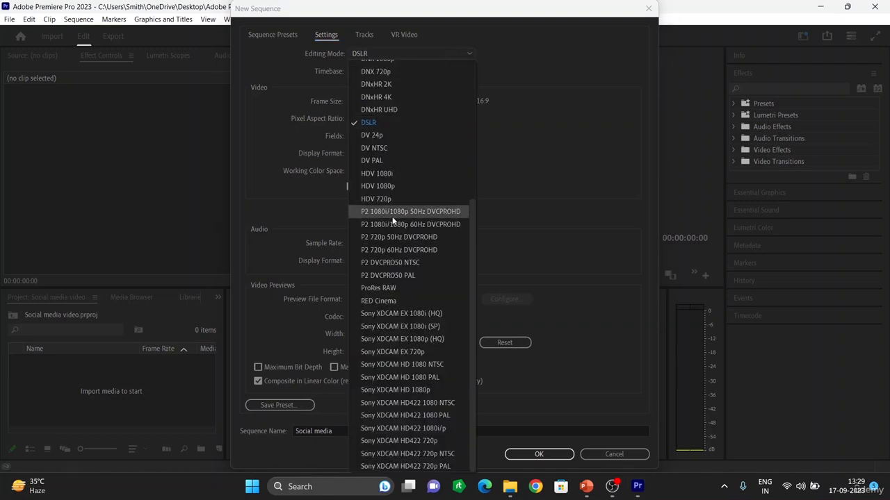
pyautogui.click(422, 50)
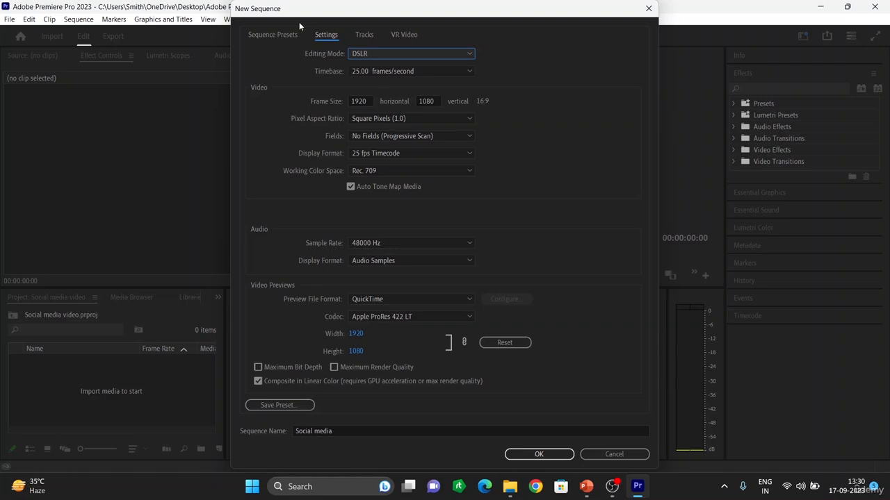
# Set the sequence frame size to 1080 horizontal by 720 vertical
pyautogui.click(365, 100)
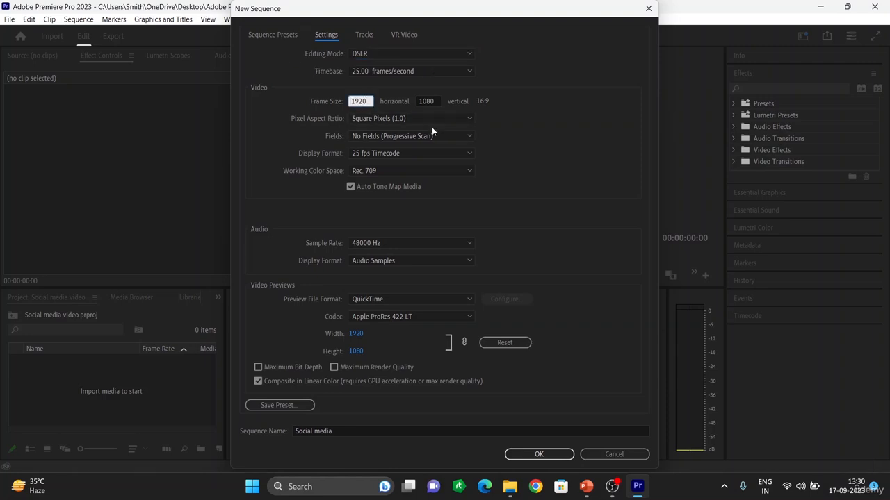
pyautogui.press('BackSpace')
pyautogui.press('BackSpace')
pyautogui.press('BackSpace')
pyautogui.press('BackSpace')
pyautogui.write('1080')
pyautogui.click(431, 100)
pyautogui.write('10')
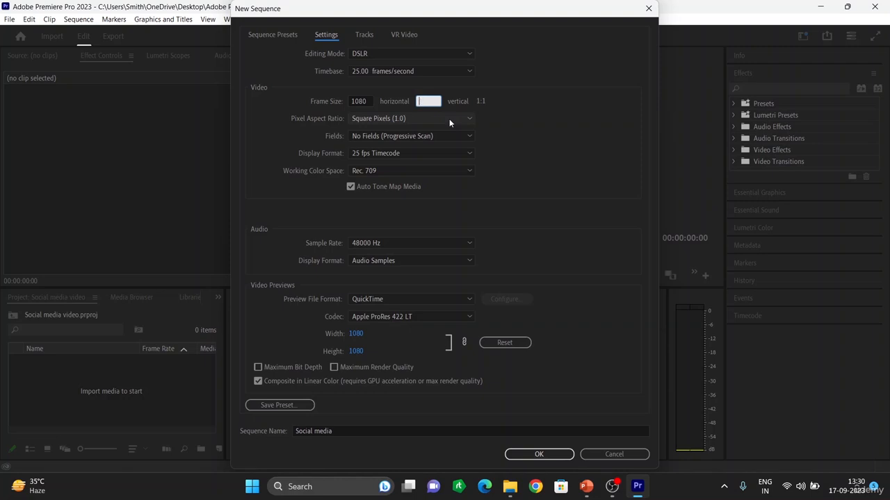
pyautogui.write('720')
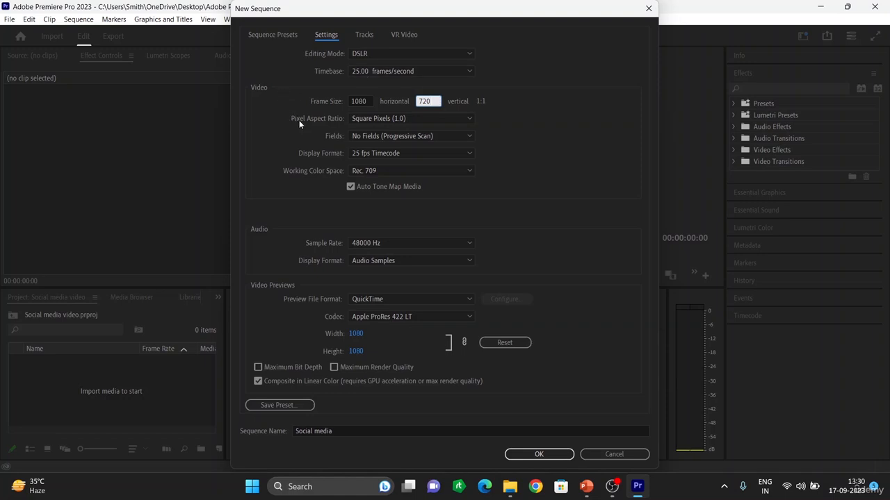
# Set the sequence frame size to 1080 horizontal by 1080 vertical
pyautogui.click(466, 102)
pyautogui.click(364, 95)
pyautogui.press('BackSpace')
pyautogui.press('BackSpace')
pyautogui.press('BackSpace')
pyautogui.press('BackSpace')
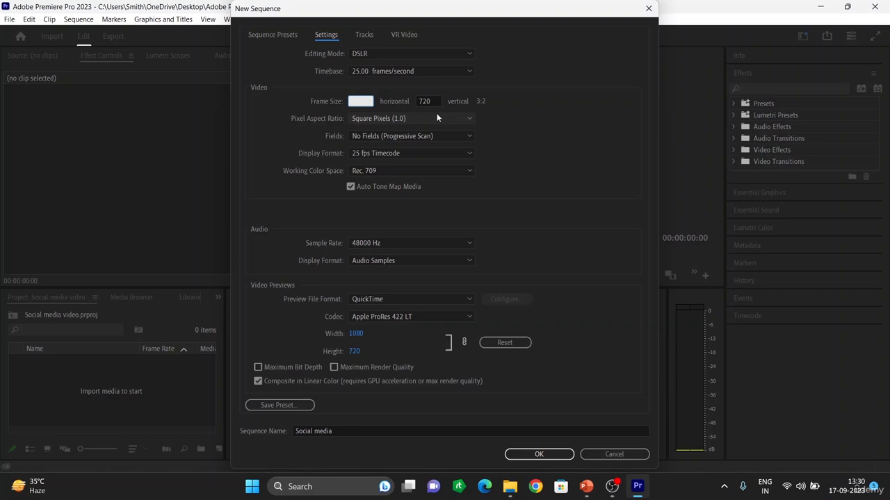
pyautogui.write('1080')
pyautogui.click(429, 101)
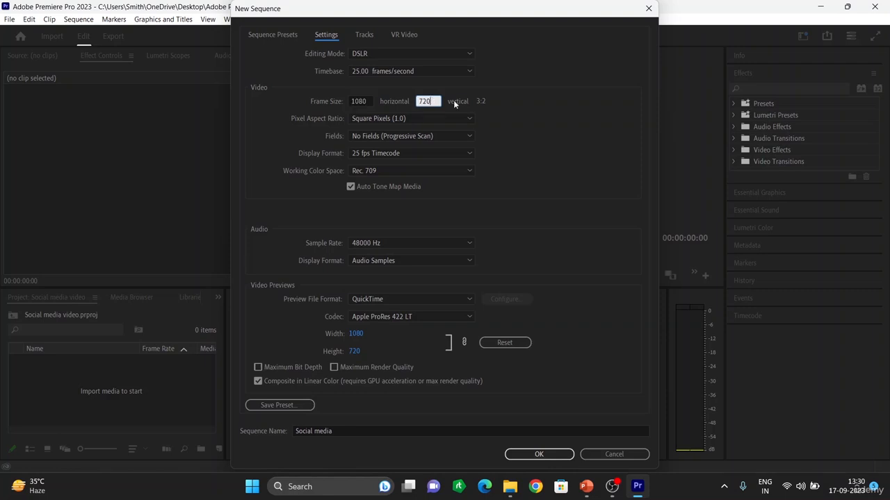
pyautogui.press('BackSpace')
pyautogui.press('BackSpace')
pyautogui.write('1080')
pyautogui.click(544, 112)
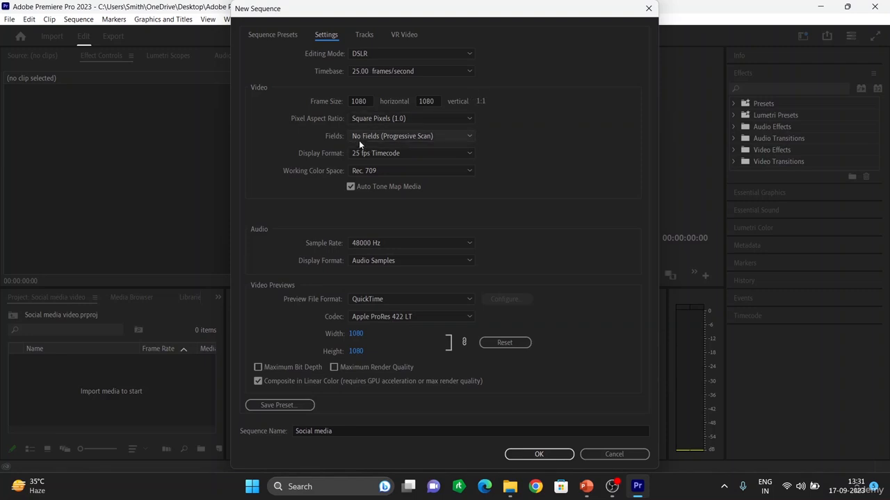
# Keep Square Pixels (1.0) aspect ratio and QuickTime preview format, and confirm the new sequence
pyautogui.click(415, 115)
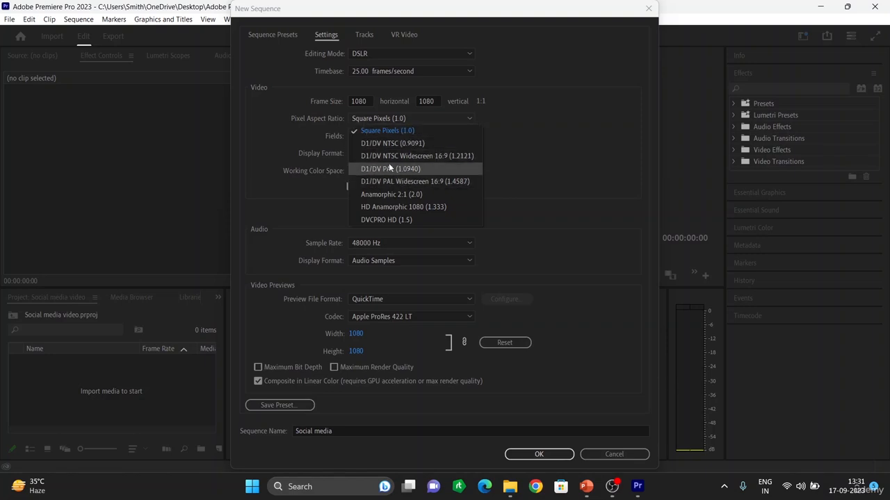
pyautogui.click(407, 131)
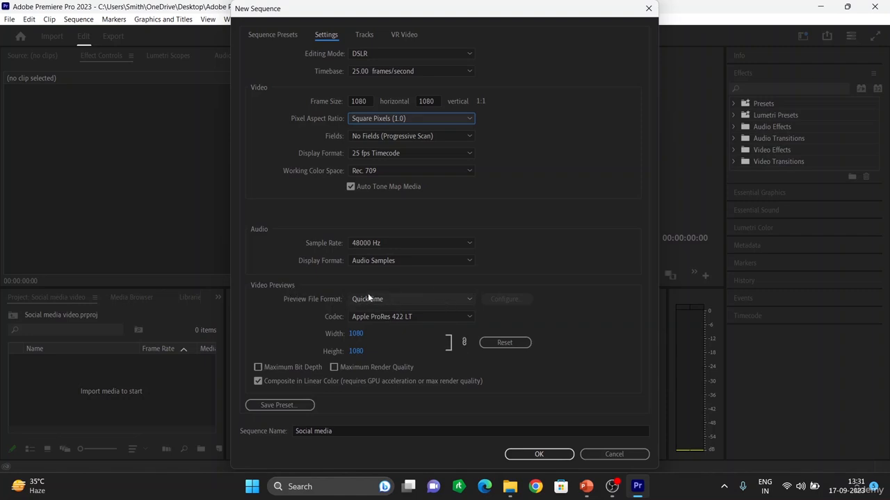
pyautogui.click(409, 295)
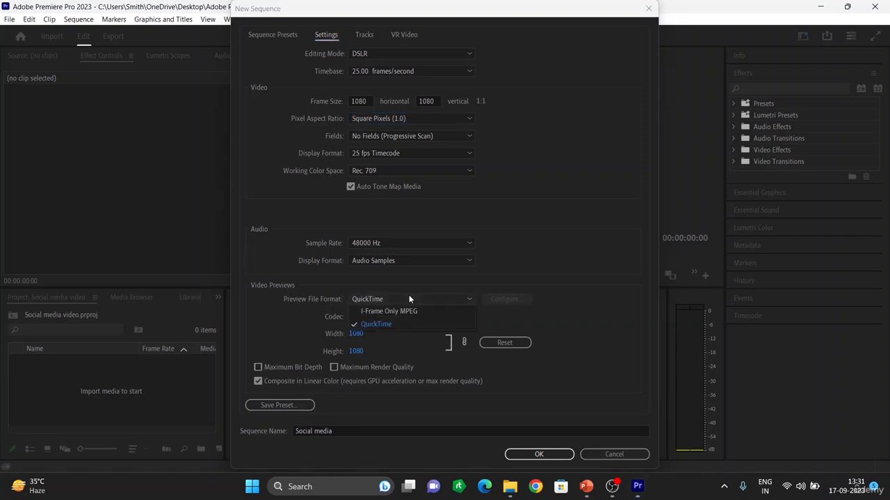
pyautogui.click(378, 326)
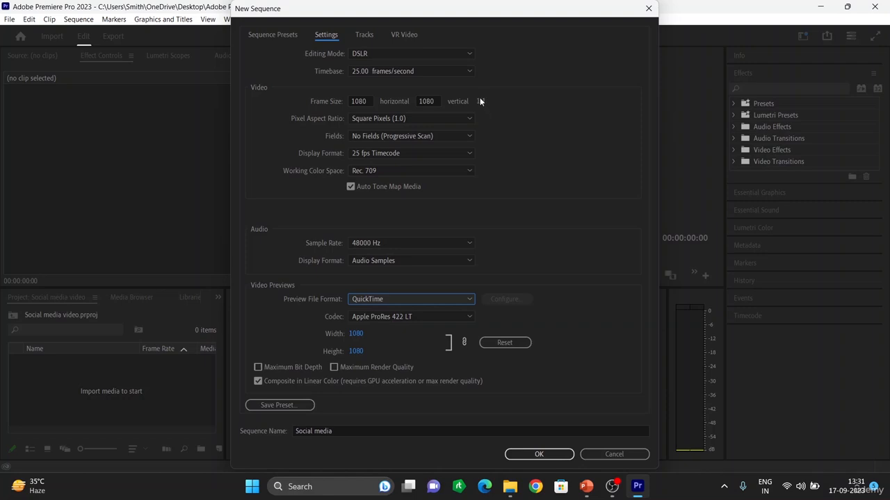
pyautogui.click(539, 454)
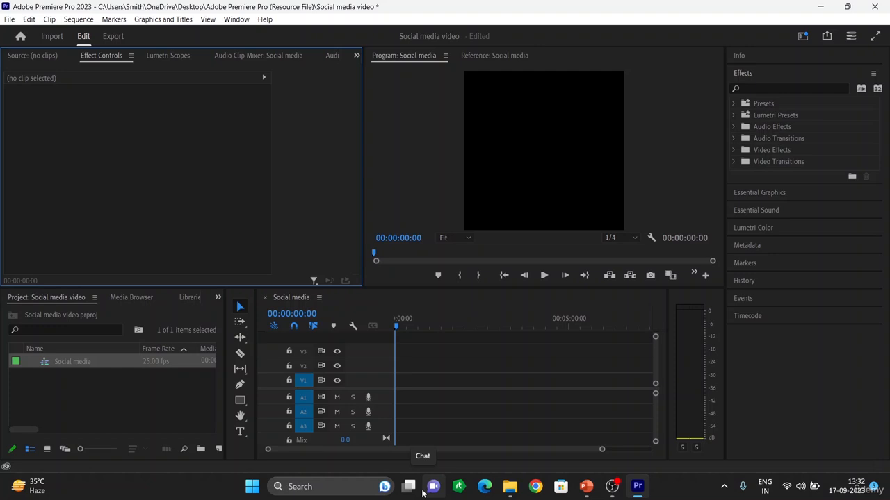
pyautogui.click(110, 384)
pyautogui.doubleClick(111, 381)
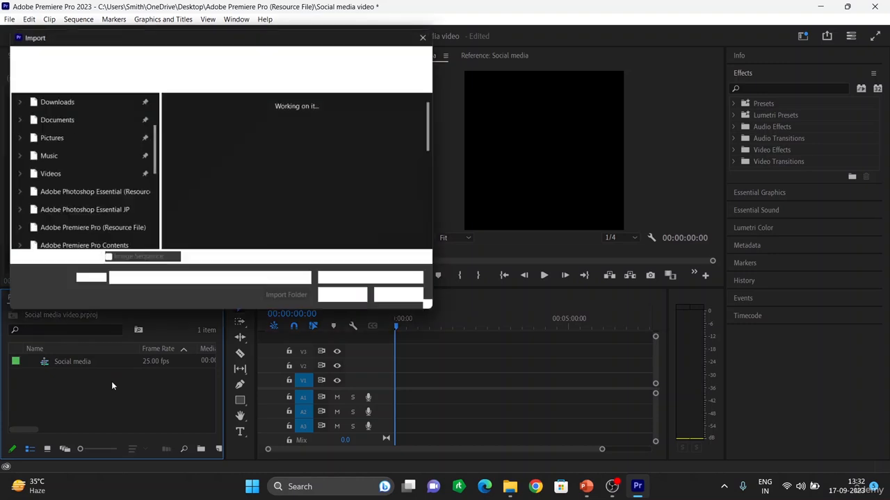
pyautogui.scroll(-5, 273, 159)
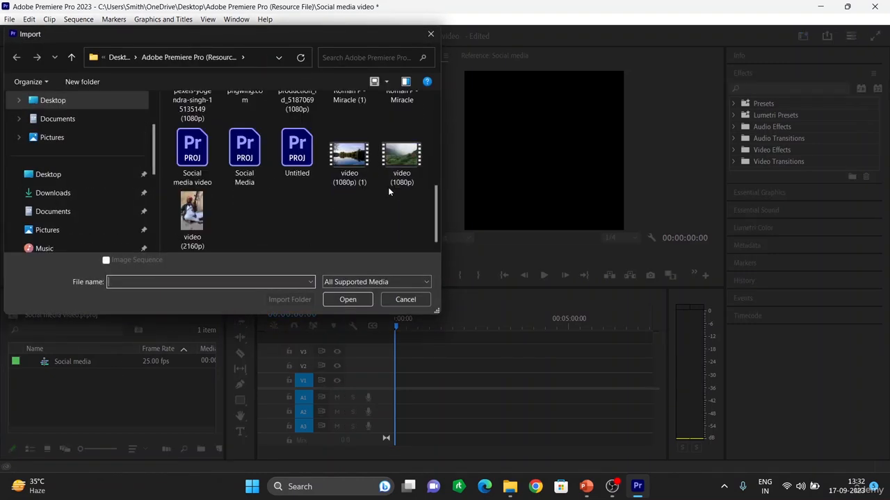
pyautogui.scroll(3, 399, 162)
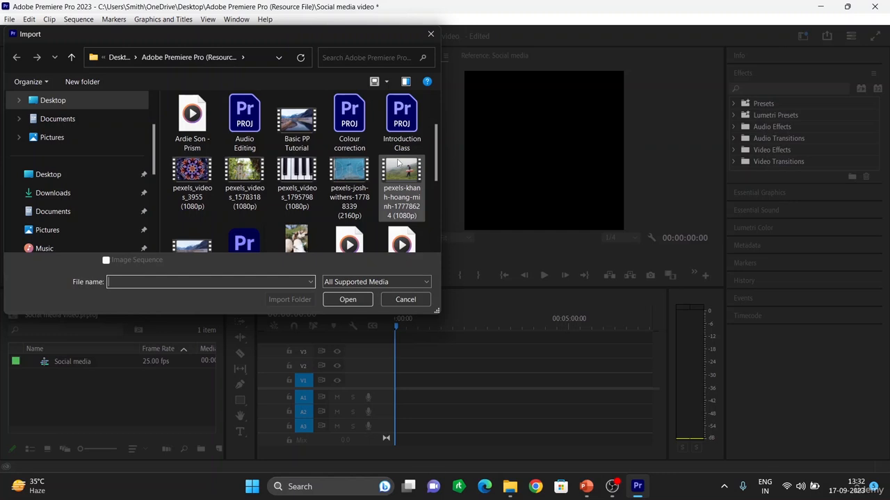
pyautogui.click(356, 167)
pyautogui.click(348, 300)
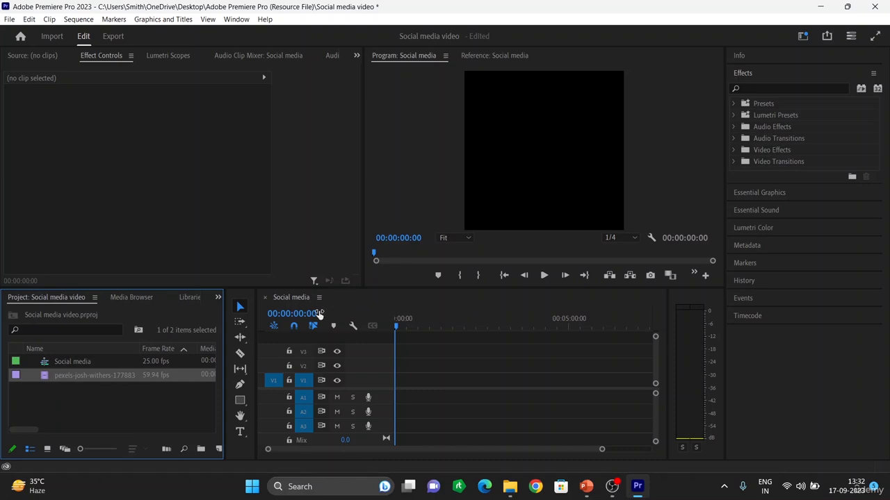
# Place the imported clip on the V1 track of the Social media sequence, keeping the existing sequence settings
pyautogui.click(74, 379)
pyautogui.click(125, 406)
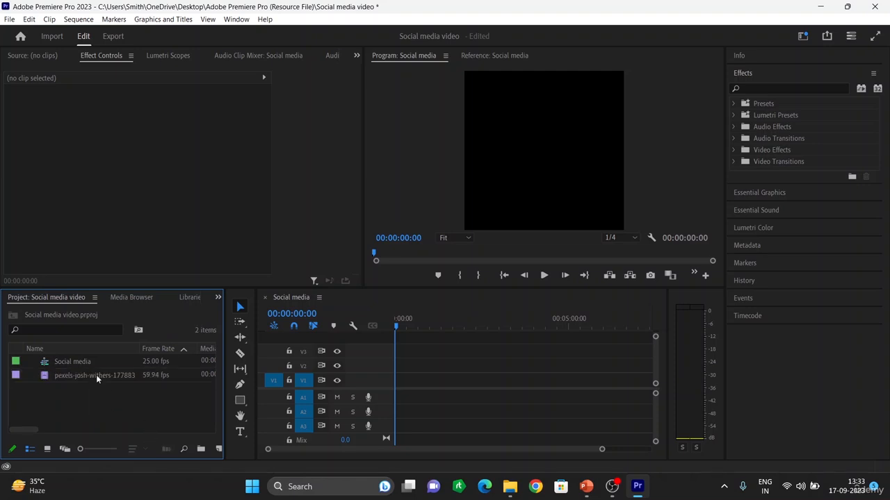
pyautogui.moveTo(96, 375); pyautogui.dragTo(403, 384)
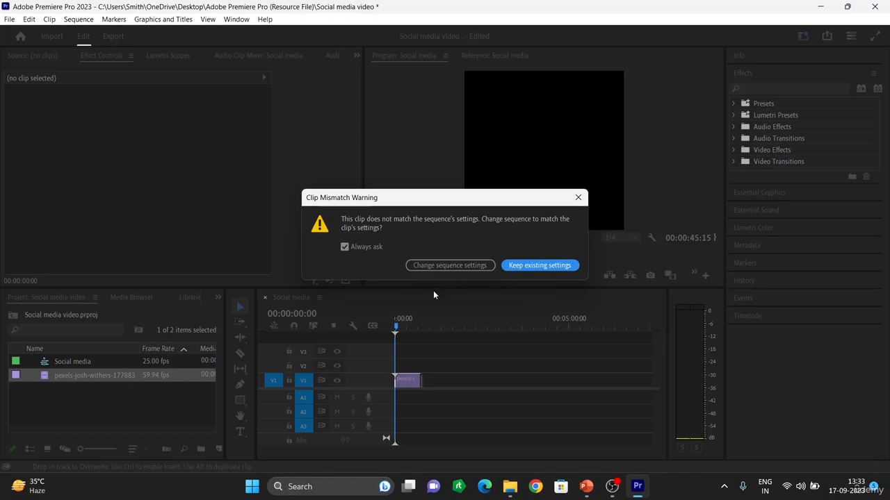
pyautogui.click(537, 270)
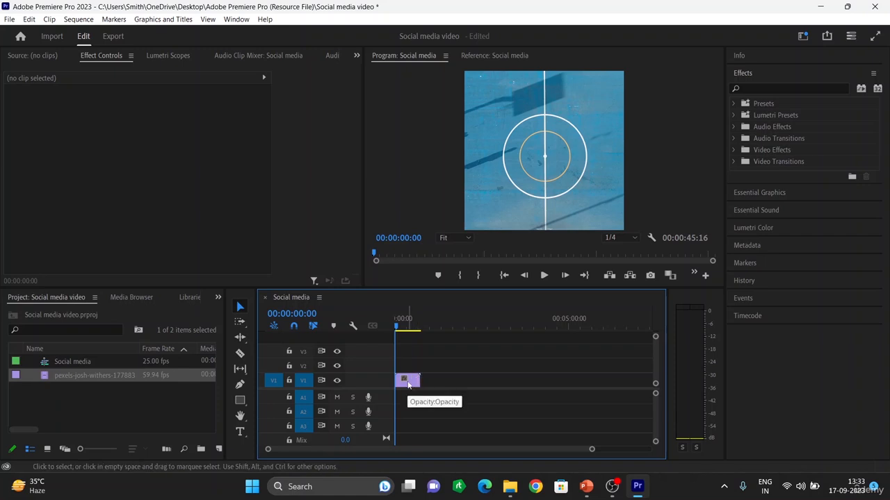
pyautogui.press('=')
pyautogui.press('=')
pyautogui.press('=')
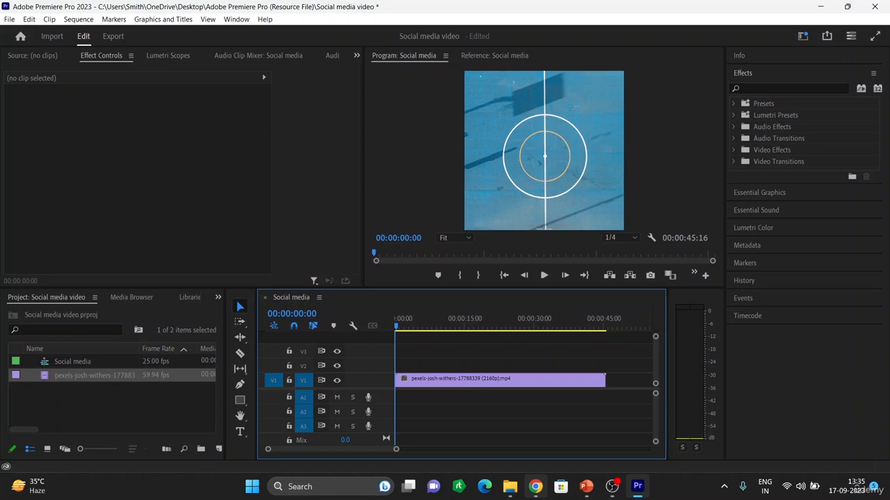
# Switch to Chrome and search Google for "video duration in instagram"
pyautogui.click(535, 487)
pyautogui.click(423, 248)
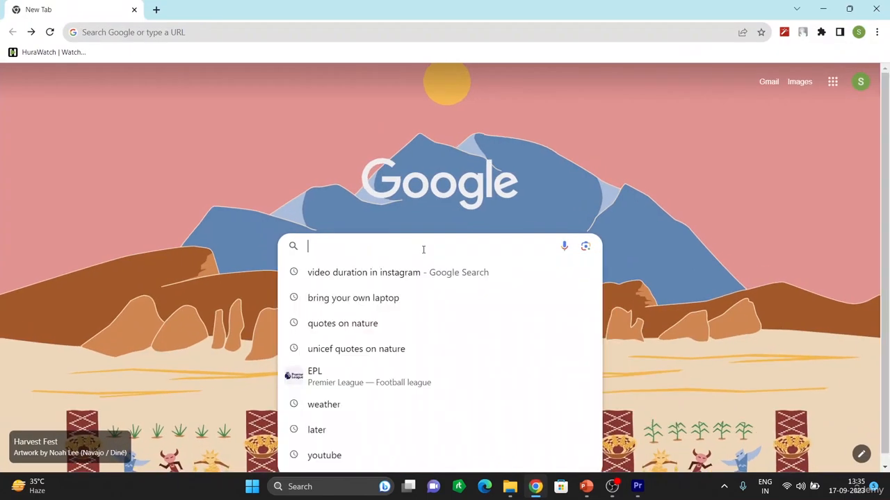
pyautogui.click(393, 272)
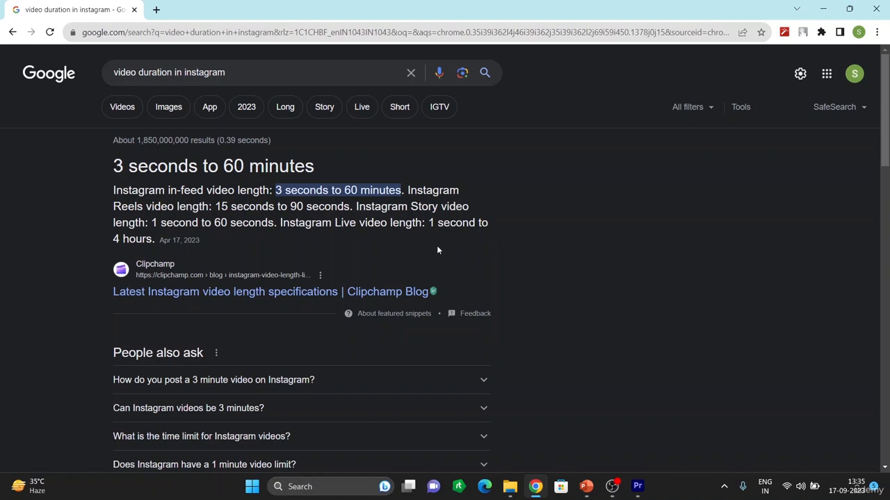
# Change the search to "video duration in facebook" and run it
pyautogui.click(234, 72)
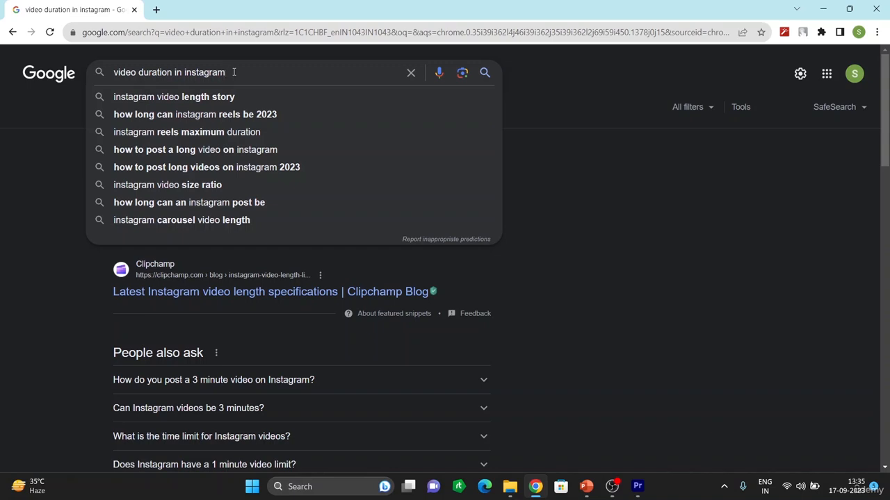
pyautogui.press('BackSpace')
pyautogui.press('BackSpace')
pyautogui.press('BackSpace')
pyautogui.press('BackSpace')
pyautogui.press('BackSpace')
pyautogui.press('BackSpace')
pyautogui.press('BackSpace')
pyautogui.press('BackSpace')
pyautogui.press('BackSpace')
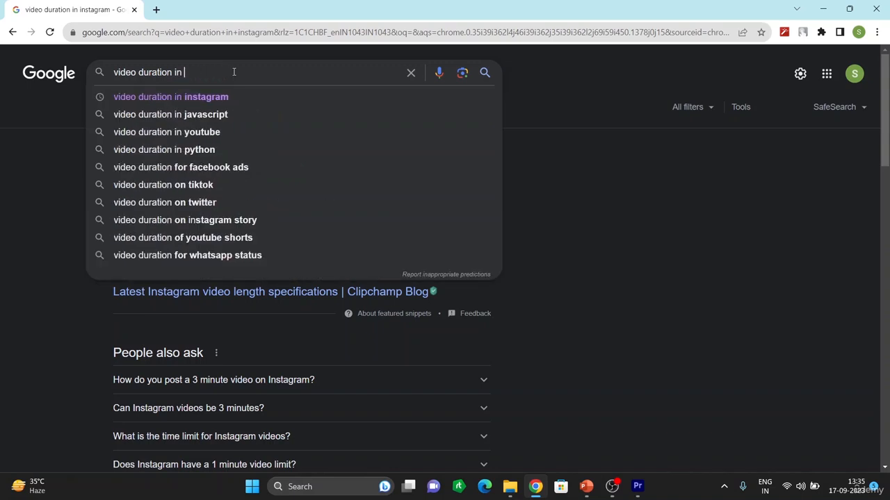
pyautogui.write('fac')
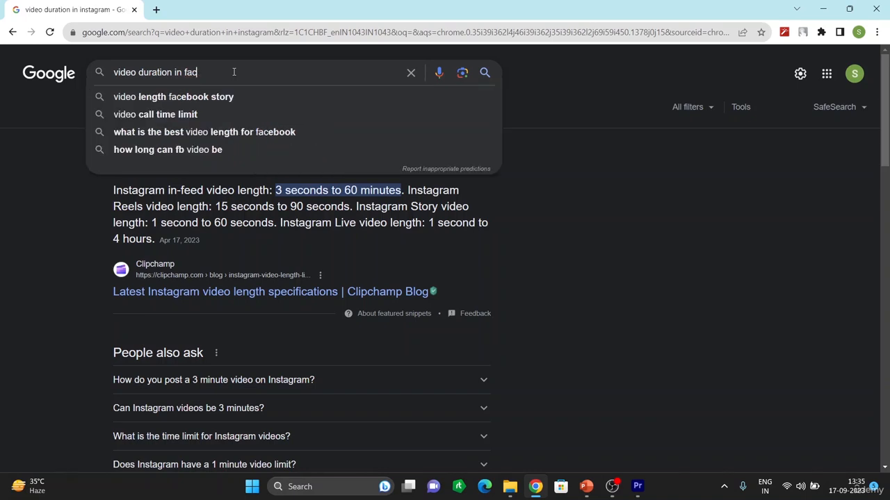
pyautogui.write('ebo')
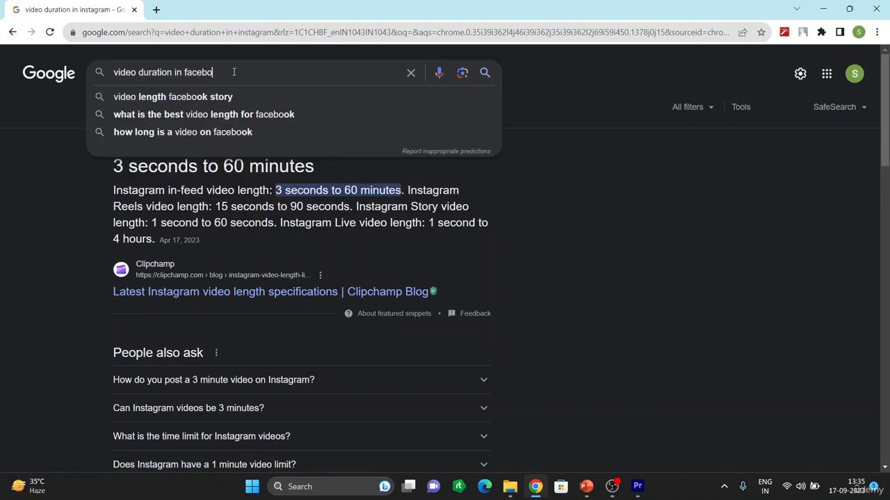
pyautogui.write('ok')
pyautogui.press('Return')
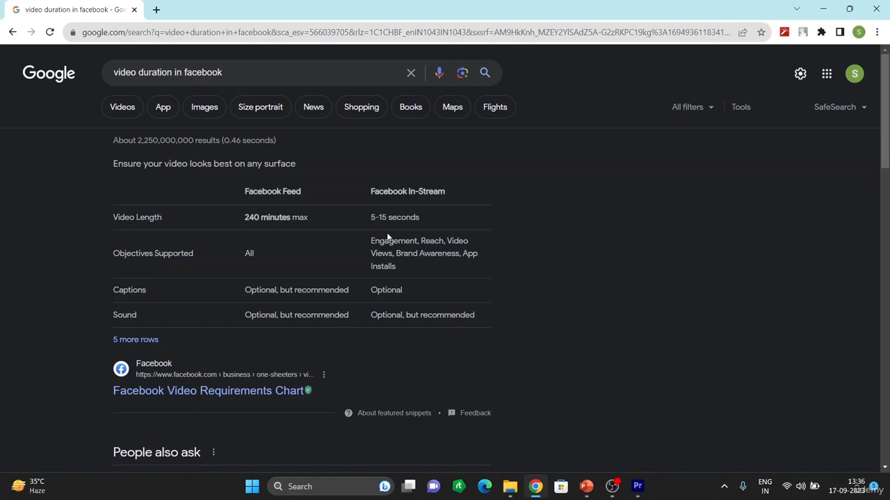
# Change the search to "video duration in twitter" and run it
pyautogui.click(213, 71)
pyautogui.press('BackSpace')
pyautogui.press('BackSpace')
pyautogui.press('BackSpace')
pyautogui.press('BackSpace')
pyautogui.press('BackSpace')
pyautogui.press('BackSpace')
pyautogui.press('BackSpace')
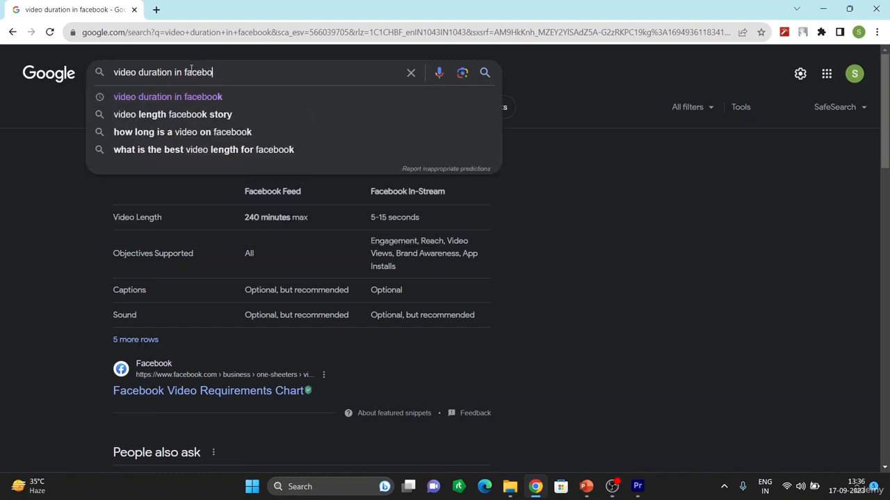
pyautogui.press('BackSpace')
pyautogui.write('t')
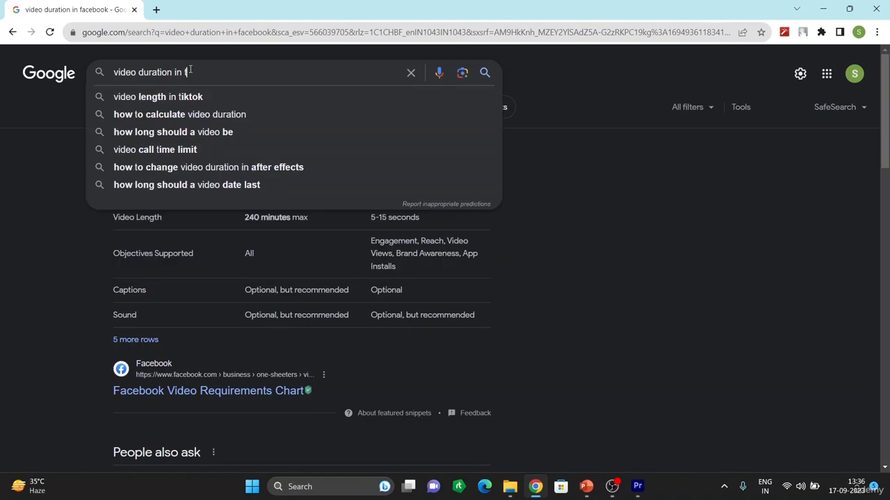
pyautogui.write('witter')
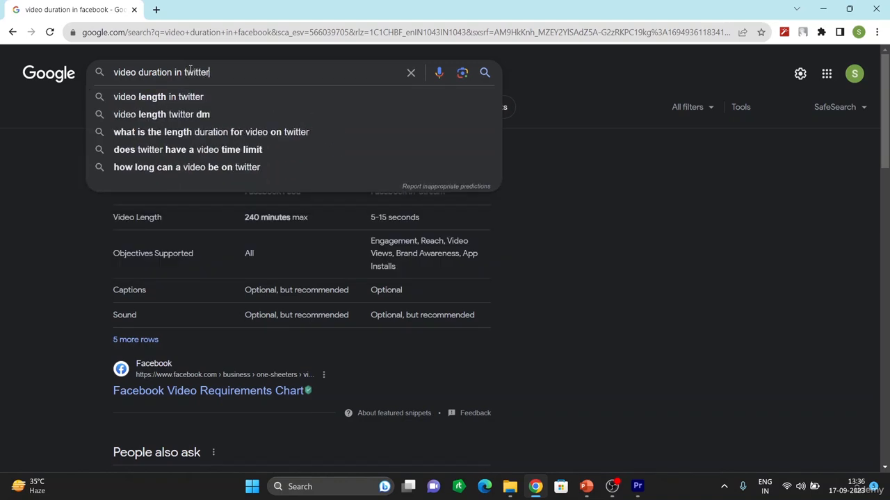
pyautogui.press('Return')
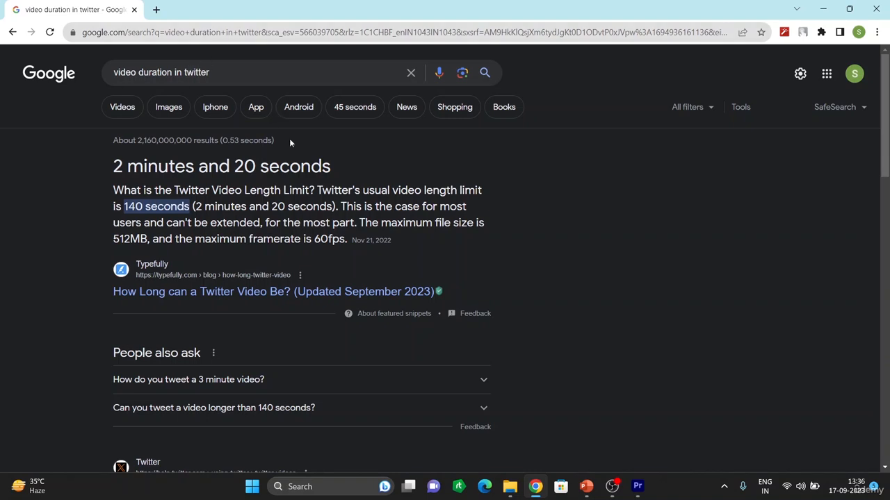
# Switch back to Premiere Pro and examine the Effect Controls, Lumetri Scopes and Source panels
pyautogui.click(638, 489)
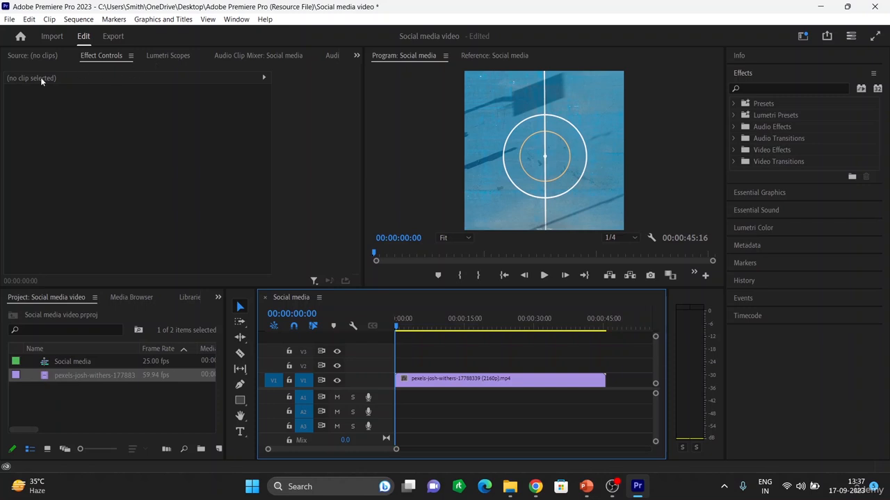
pyautogui.click(129, 57)
pyautogui.click(107, 59)
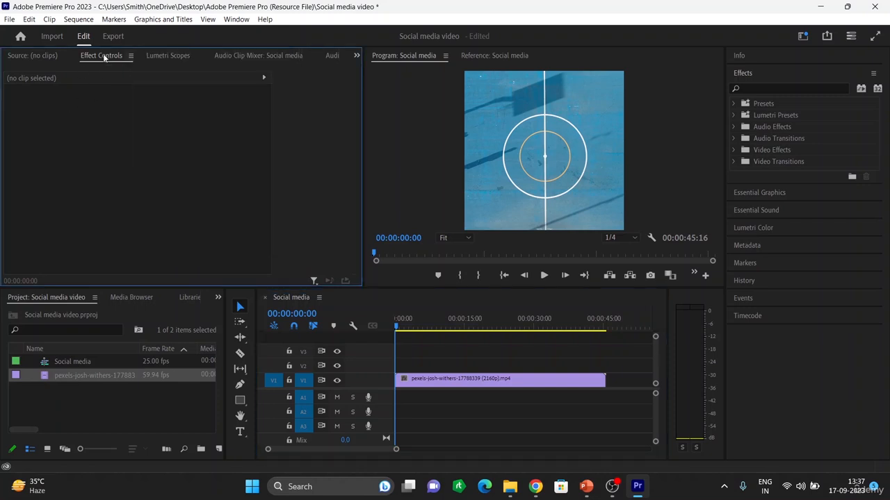
pyautogui.doubleClick(103, 58)
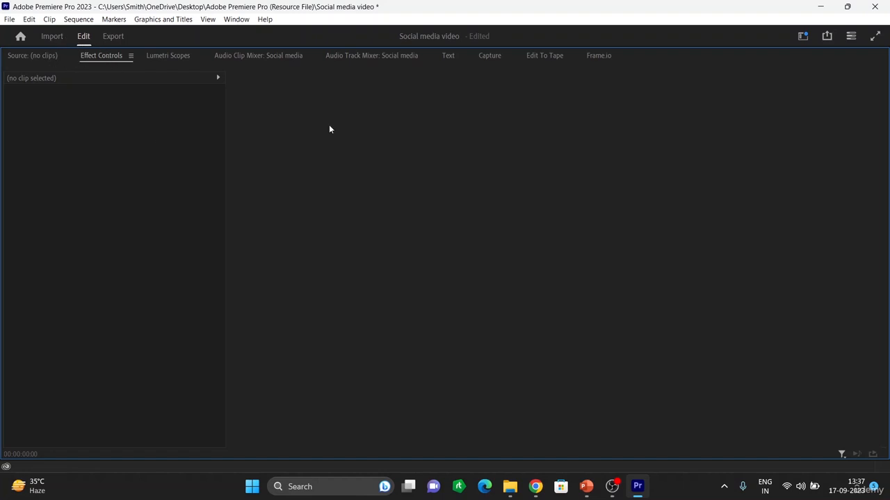
pyautogui.click(156, 59)
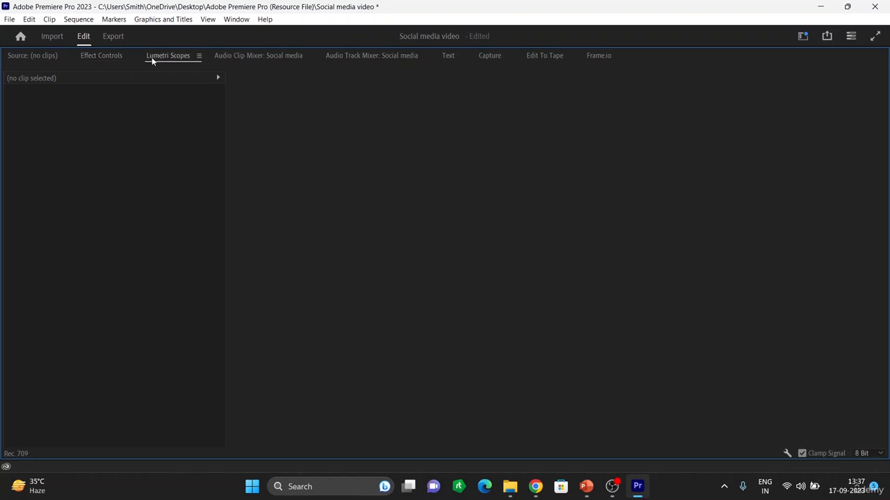
pyautogui.click(114, 56)
pyautogui.click(28, 59)
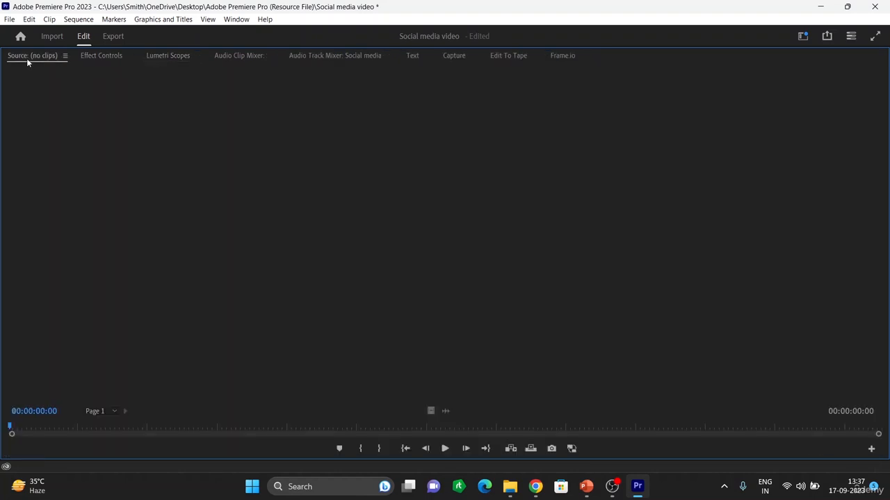
pyautogui.doubleClick(27, 59)
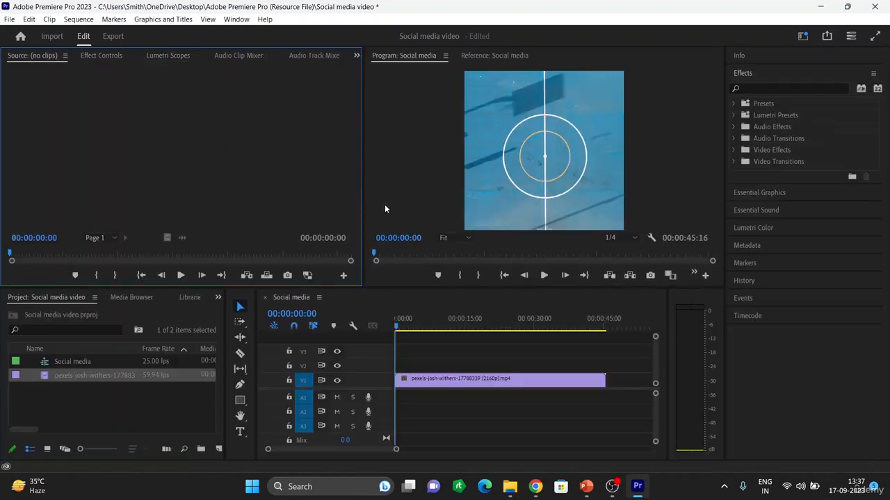
# Select the clip on the timeline and set its Scale to 35 in Effect Controls
pyautogui.click(498, 385)
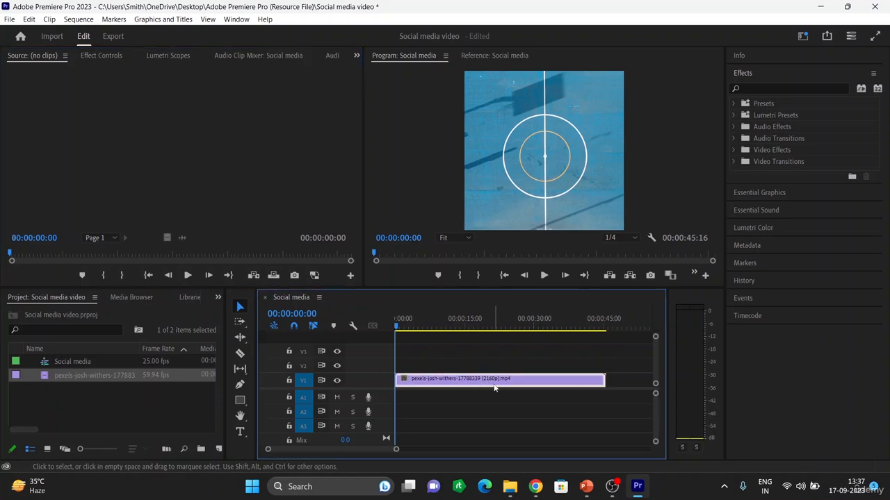
pyautogui.click(97, 55)
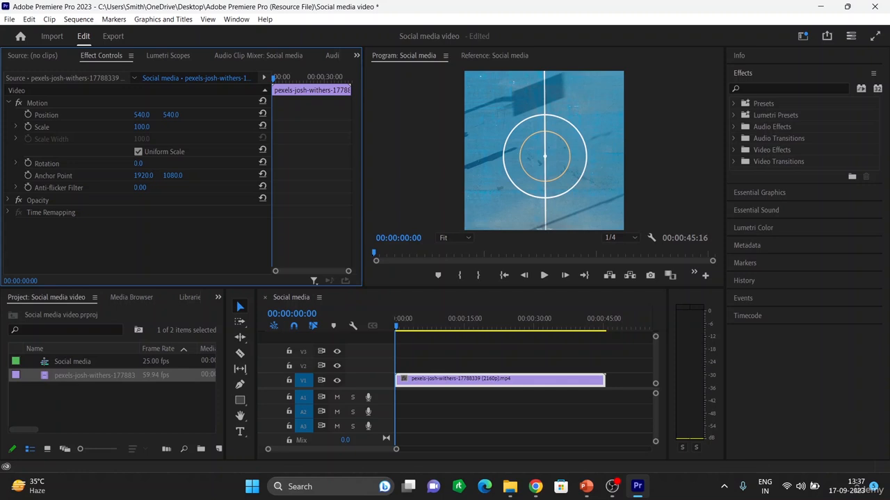
pyautogui.moveTo(142, 114); pyautogui.dragTo(168, 120)
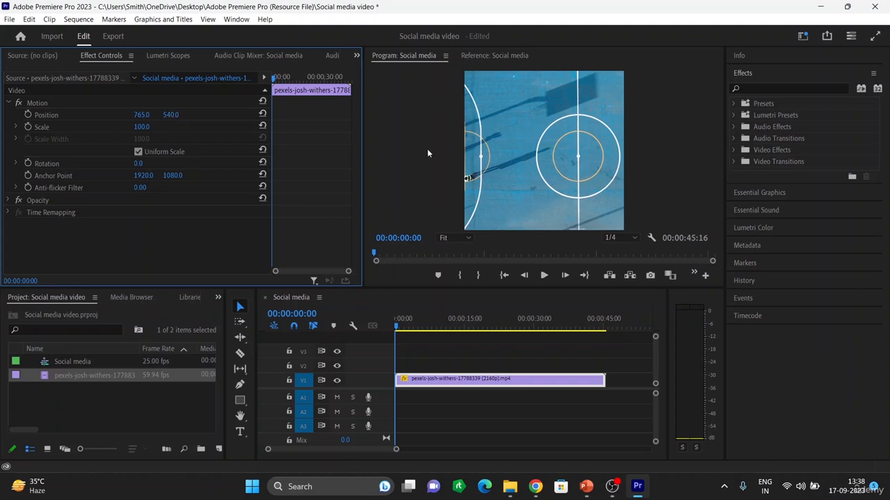
pyautogui.moveTo(170, 115); pyautogui.dragTo(257, 115)
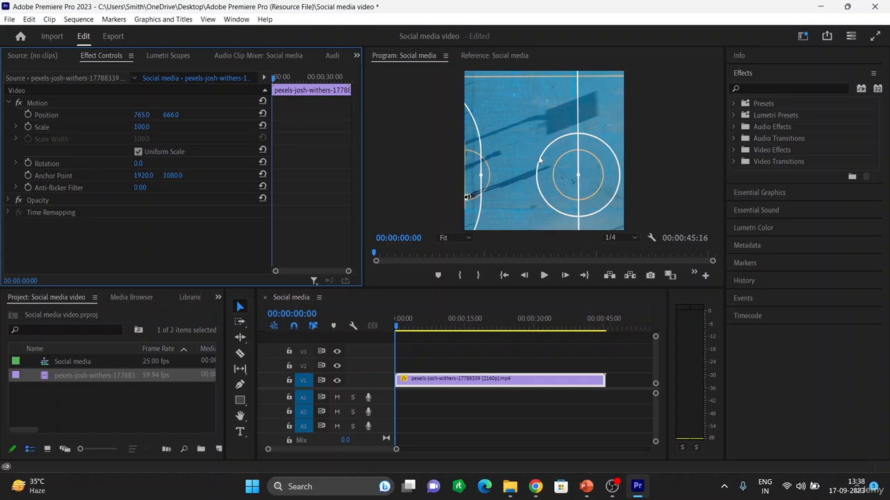
pyautogui.click(264, 113)
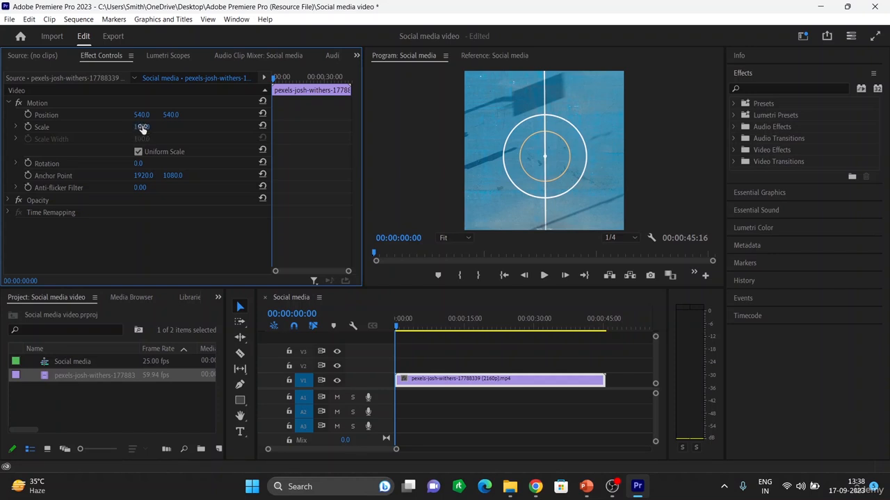
pyautogui.moveTo(142, 129); pyautogui.dragTo(97, 129)
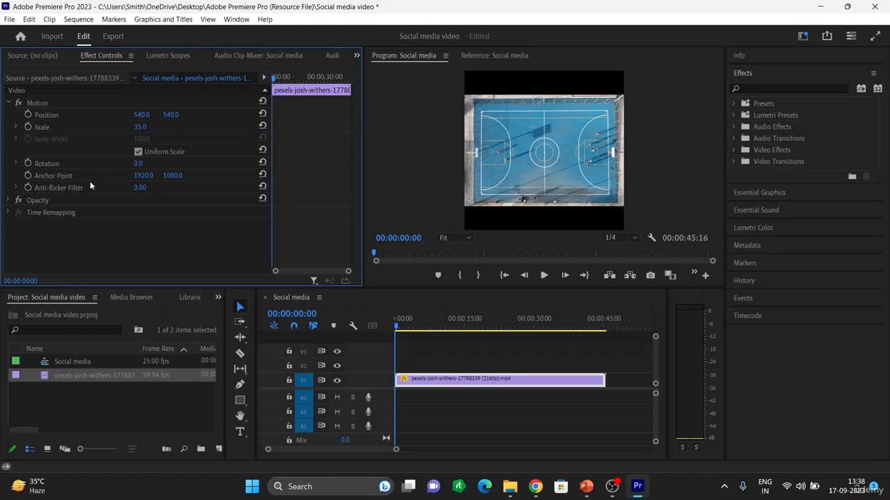
# Experiment with the clip's rotation at 90 and 71 degrees before setting it back to 0
pyautogui.click(134, 165)
pyautogui.write('12')
pyautogui.press('Return')
pyautogui.moveTo(141, 164); pyautogui.dragTo(195, 164)
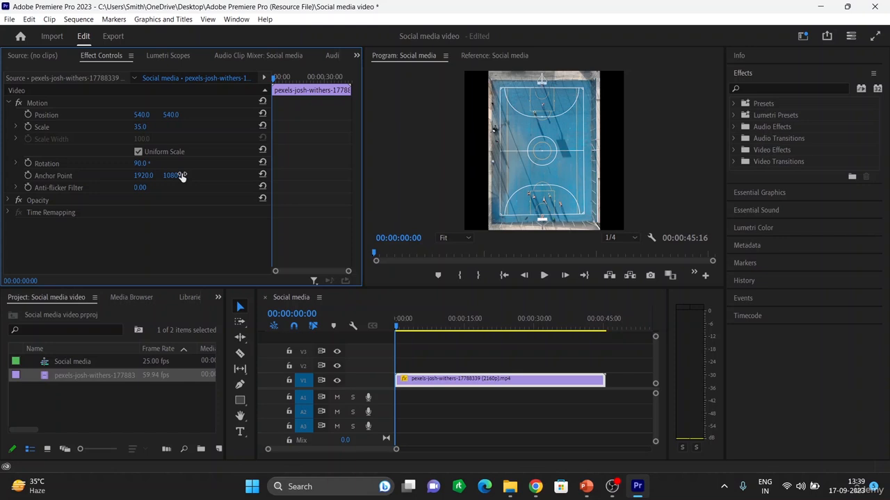
pyautogui.moveTo(139, 164)
pyautogui.mouseDown()
pyautogui.moveTo(214, 164)
pyautogui.moveTo(126, 164)
pyautogui.mouseUp()
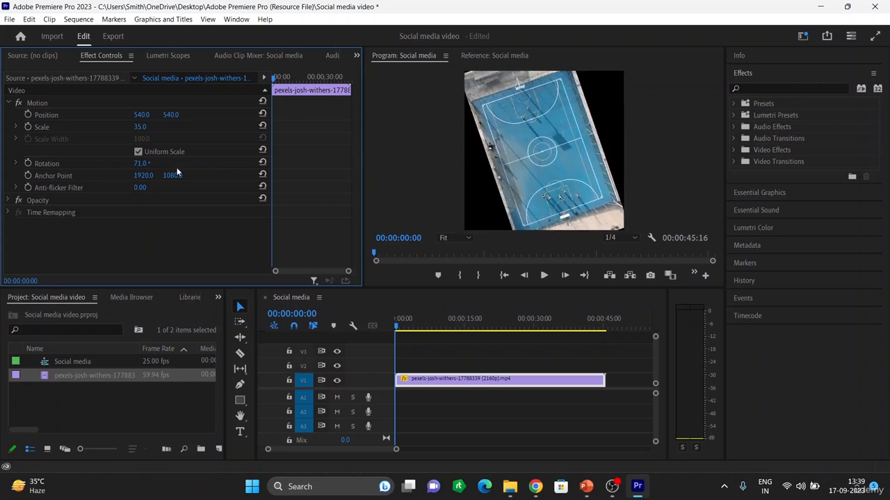
pyautogui.click(145, 164)
pyautogui.press('BackSpace')
pyautogui.press('BackSpace')
pyautogui.press('BackSpace')
pyautogui.press('BackSpace')
pyautogui.write('00')
pyautogui.press('Return')
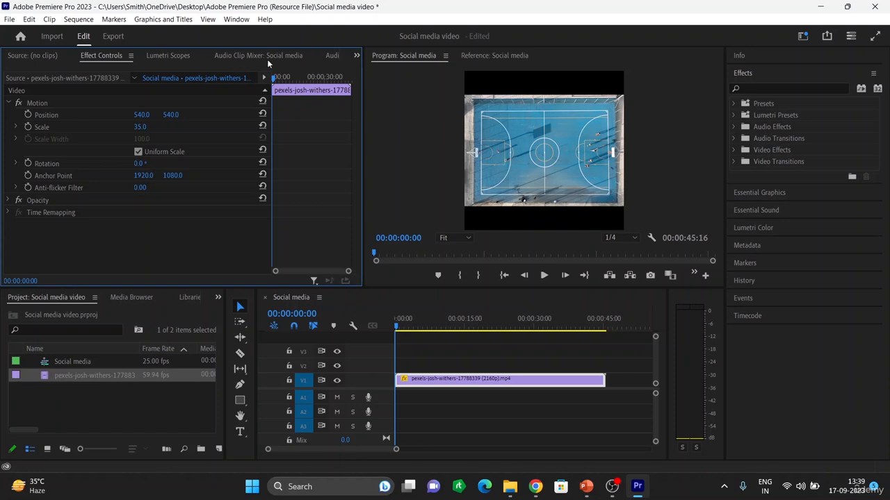
# Browse the Lumetri Color and Effects panels, opening the Video Transitions Dissolve folder
pyautogui.click(356, 56)
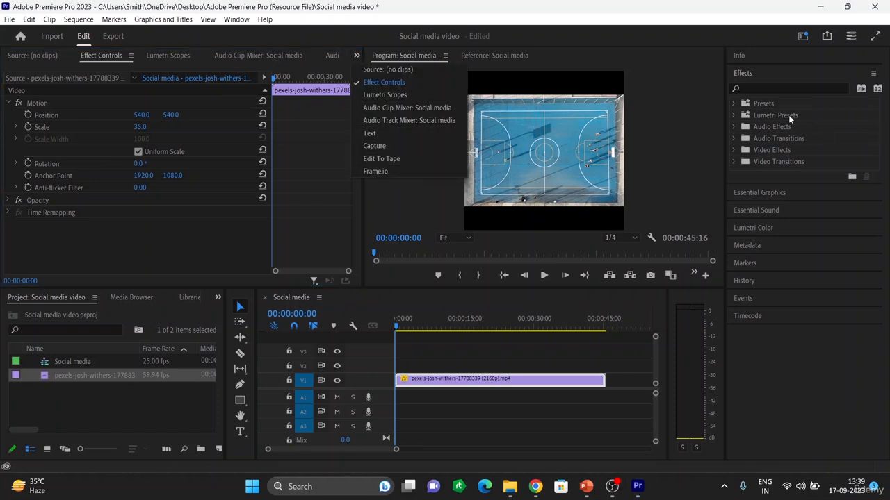
pyautogui.click(762, 228)
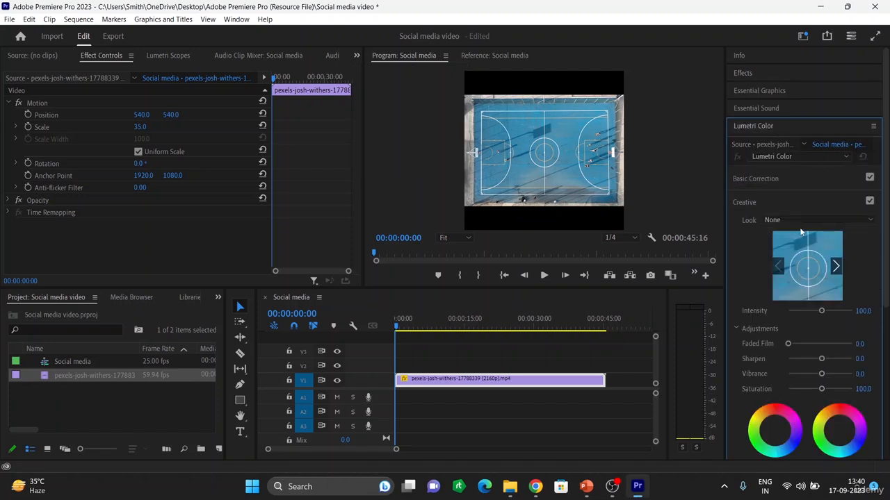
pyautogui.click(741, 72)
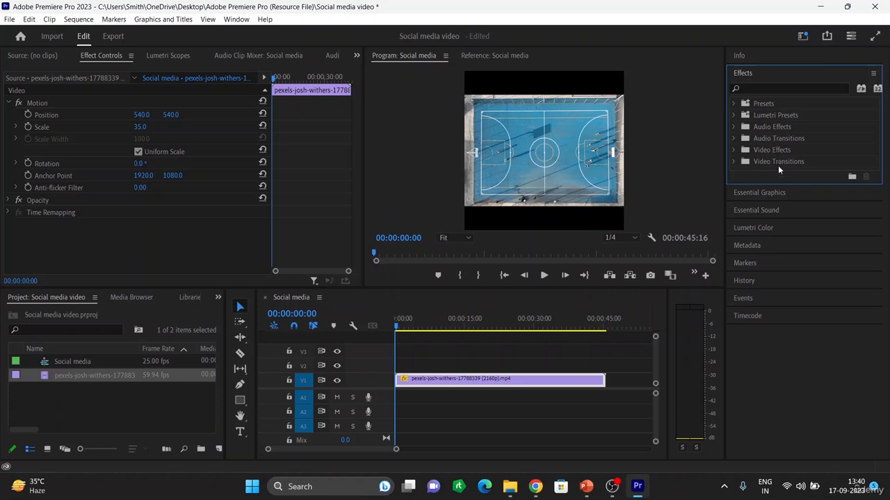
pyautogui.click(737, 149)
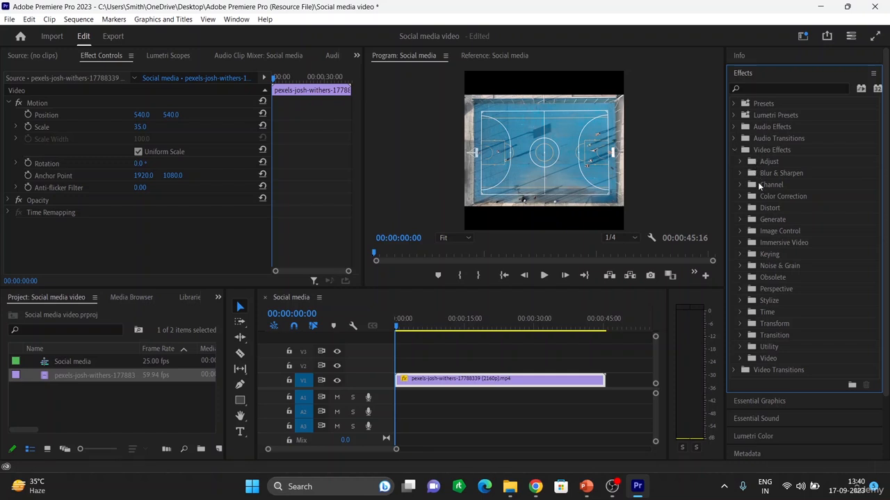
pyautogui.click(733, 149)
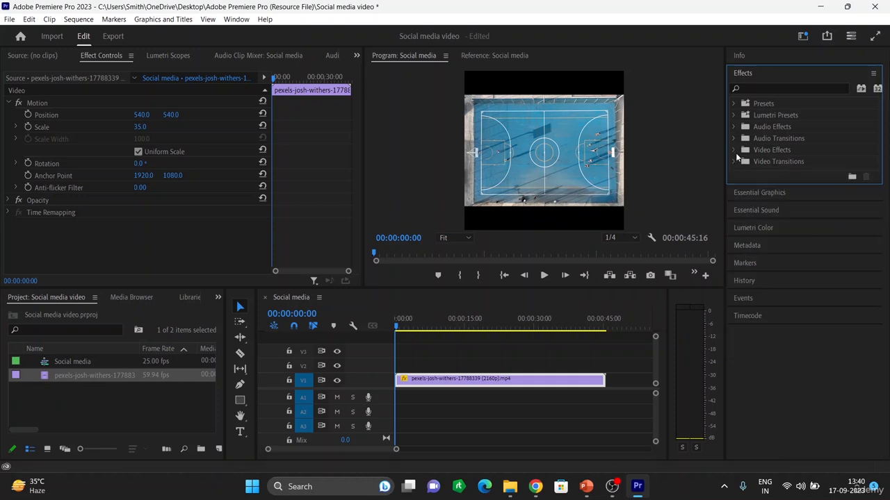
pyautogui.click(735, 162)
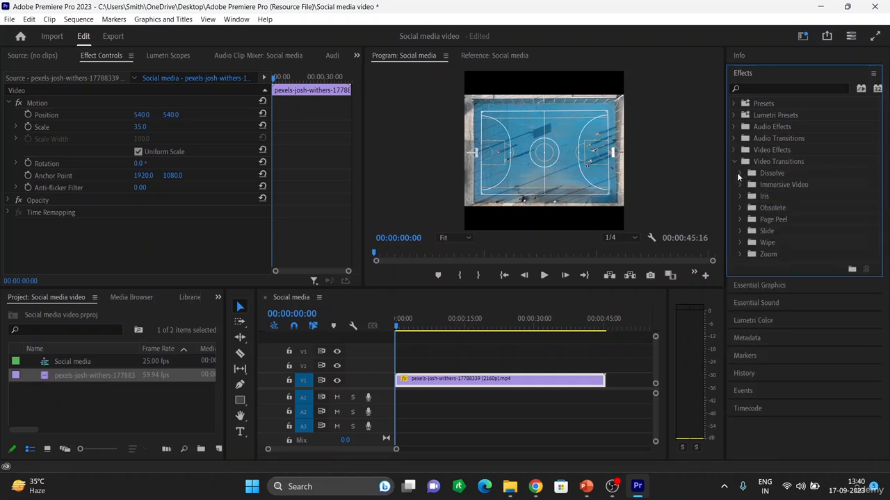
pyautogui.click(739, 175)
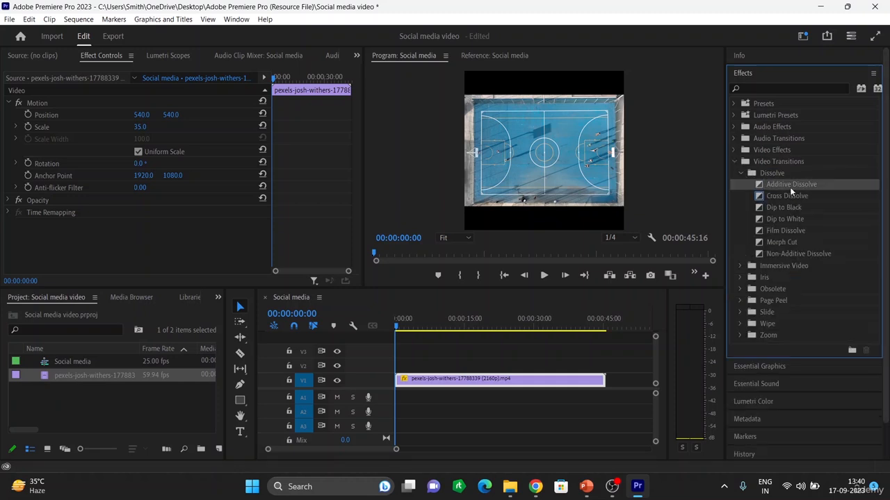
# Add an Additive Dissolve to the start of the clip and remove it
pyautogui.moveTo(795, 185)
pyautogui.mouseDown()
pyautogui.moveTo(689, 276)
pyautogui.moveTo(495, 383)
pyautogui.moveTo(401, 382)
pyautogui.mouseUp()
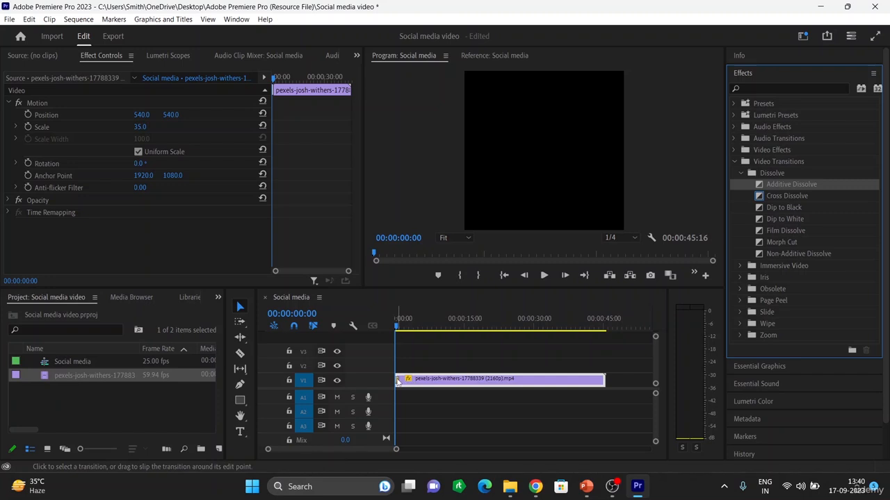
pyautogui.click(398, 383)
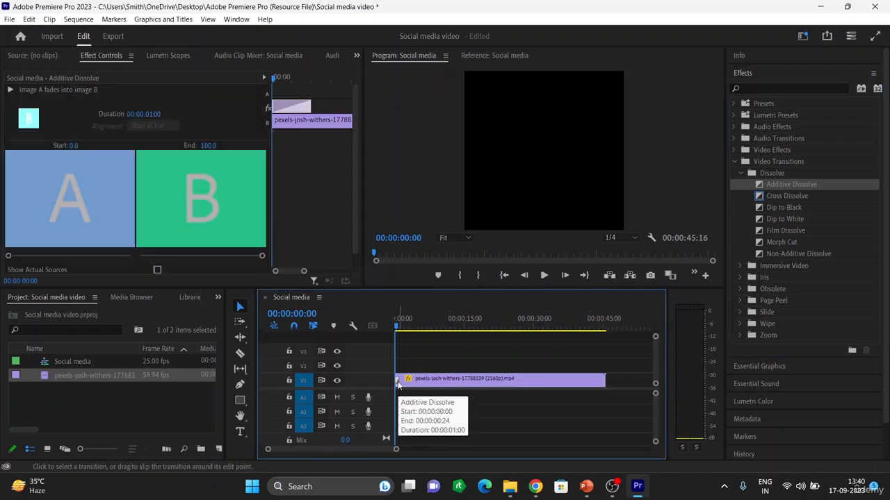
pyautogui.press('Delete')
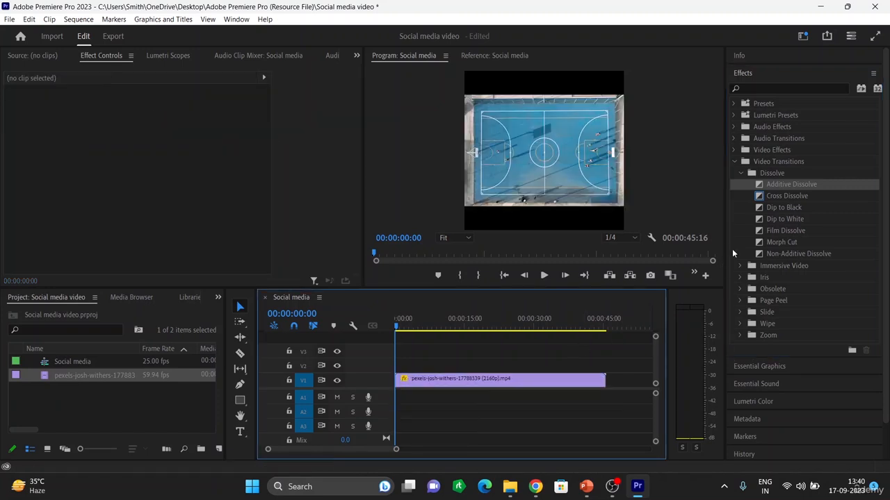
# Apply Dip to Black transitions to both the start and the end of the clip
pyautogui.click(790, 194)
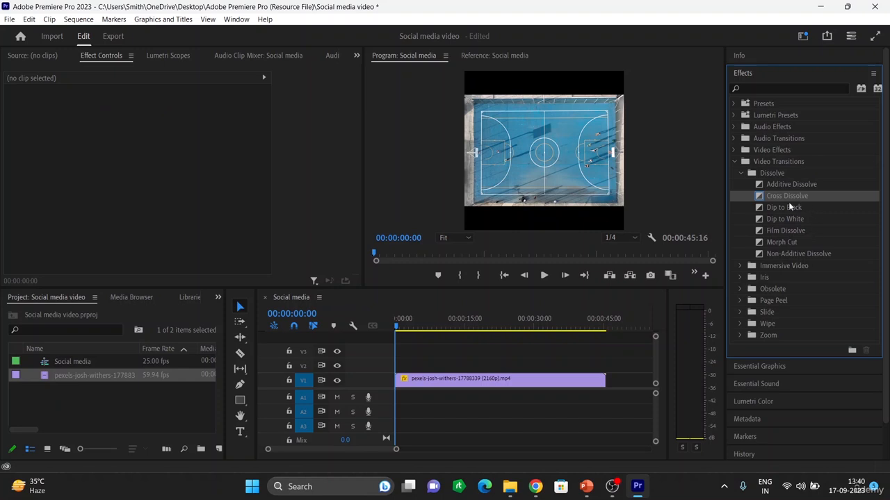
pyautogui.click(781, 208)
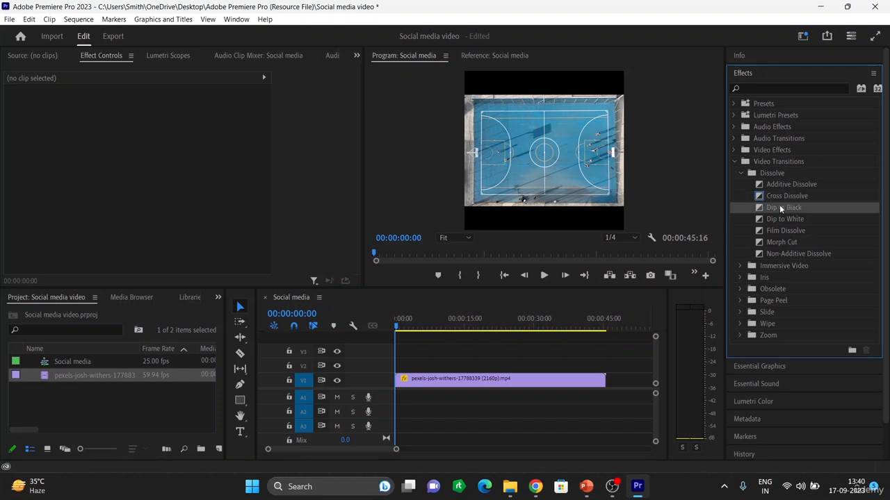
pyautogui.moveTo(779, 204); pyautogui.dragTo(394, 383)
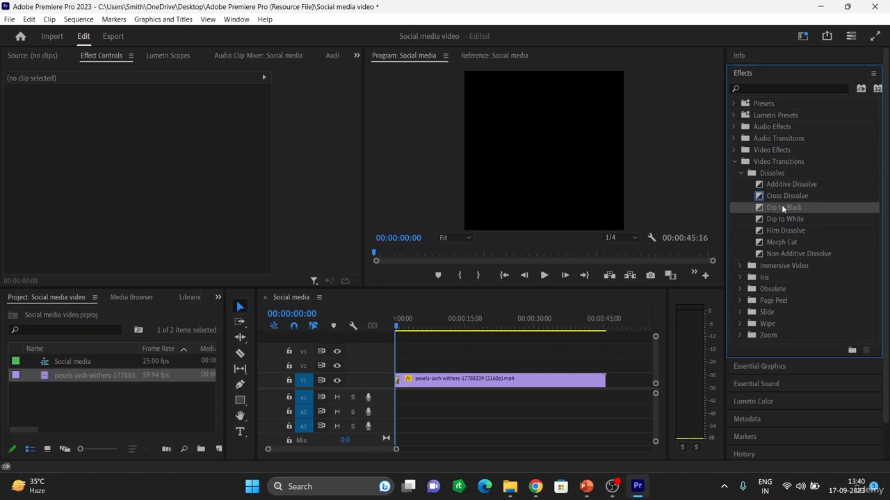
pyautogui.moveTo(781, 205)
pyautogui.mouseDown()
pyautogui.moveTo(693, 309)
pyautogui.moveTo(603, 385)
pyautogui.mouseUp()
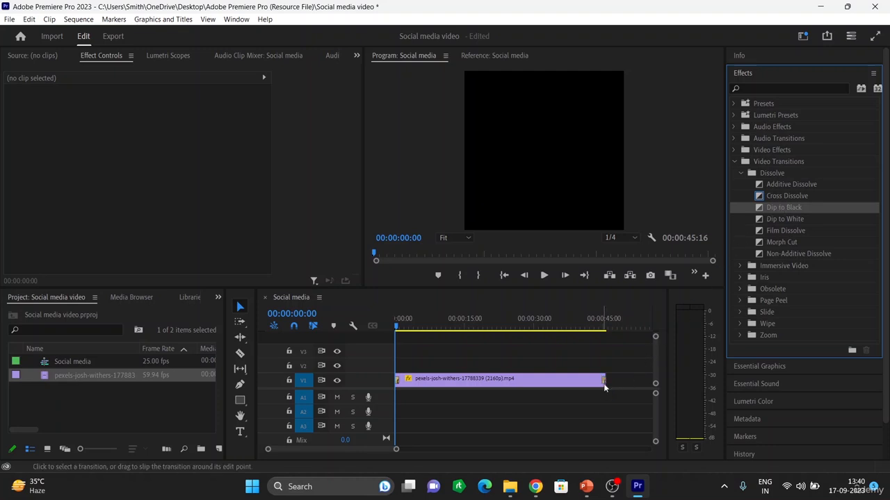
# Play back the sequence briefly and return the playhead to the start
pyautogui.press('space')
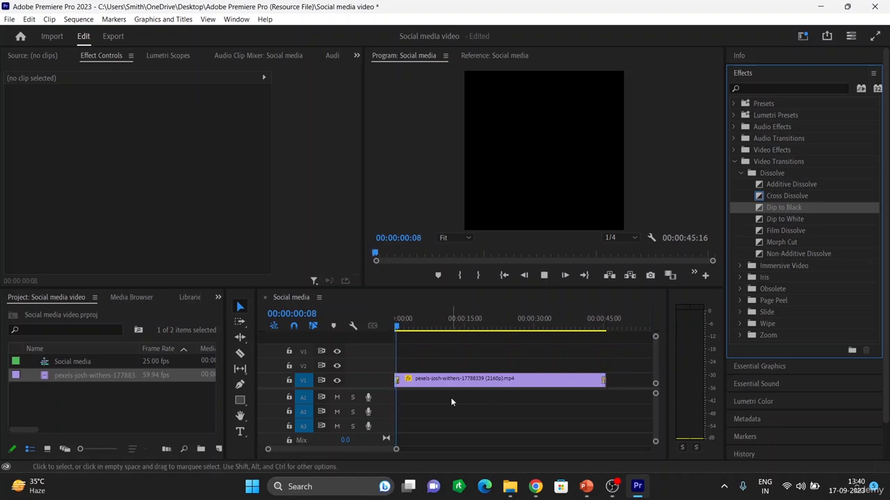
pyautogui.press('space')
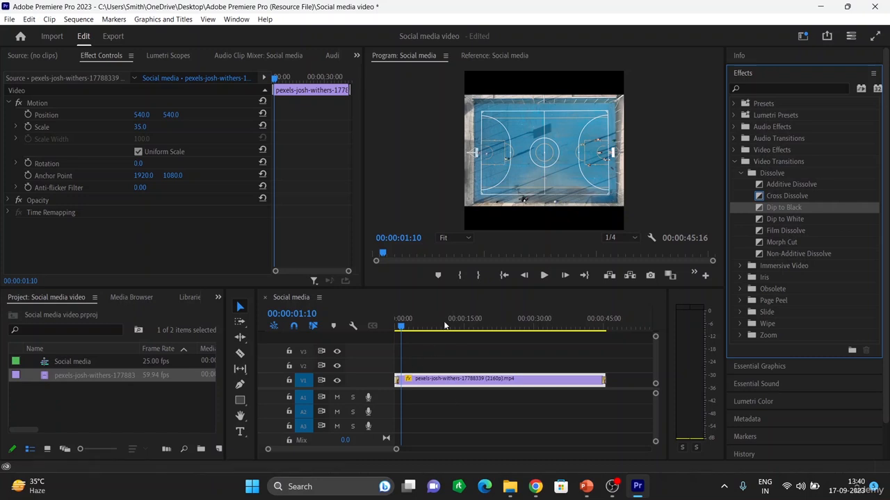
pyautogui.moveTo(401, 327); pyautogui.dragTo(371, 337)
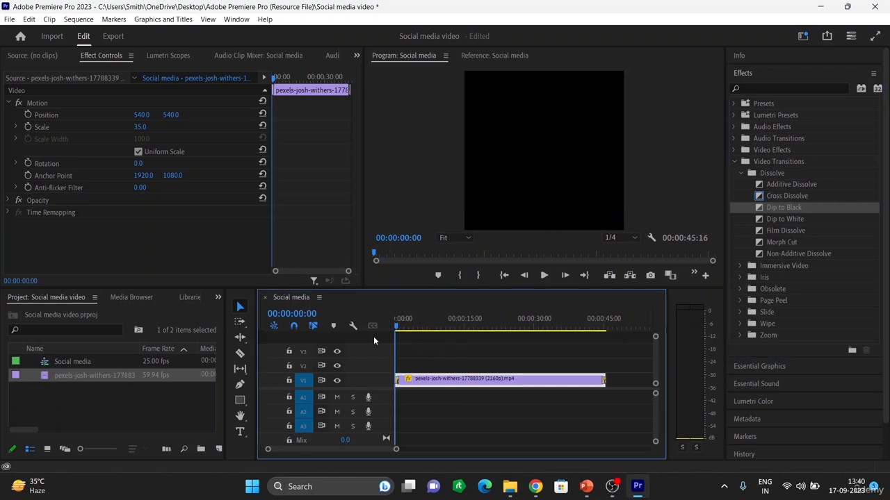
# Lengthen the opening Dip to Black transition to about 00:00:01:13
pyautogui.press('space')
pyautogui.press('space')
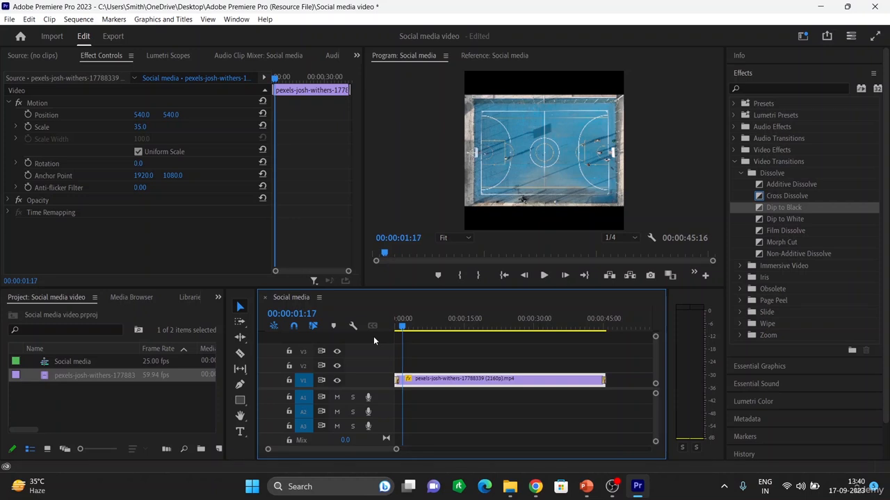
pyautogui.press('=')
pyautogui.press('=')
pyautogui.press('=')
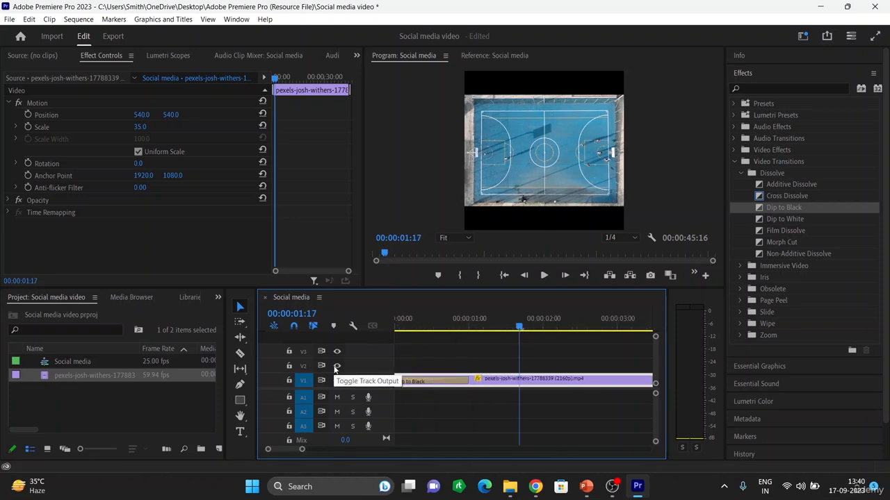
pyautogui.click(456, 381)
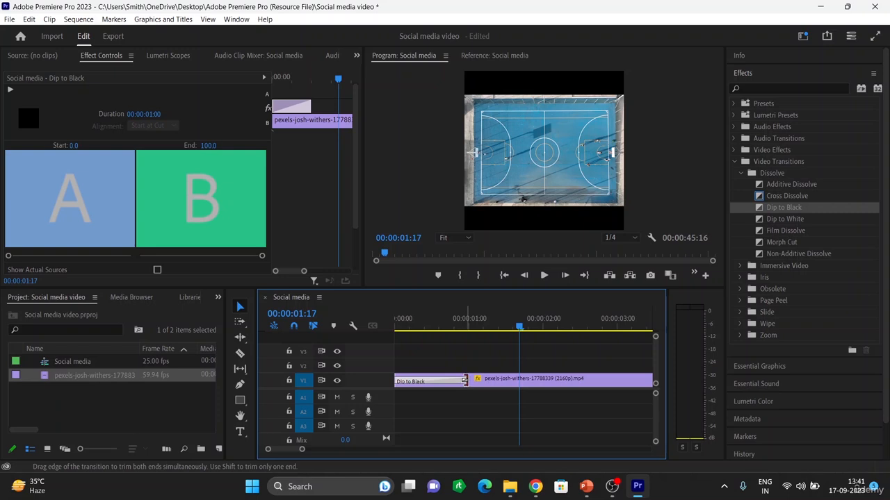
pyautogui.moveTo(465, 382); pyautogui.dragTo(508, 380)
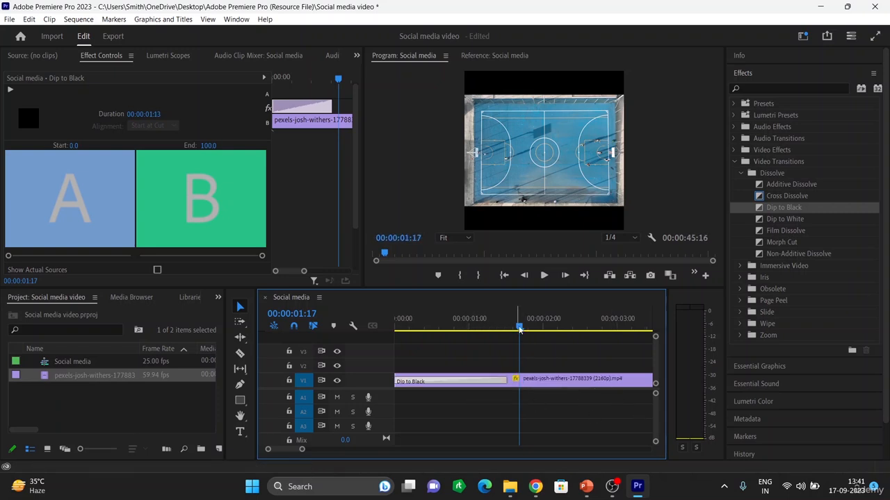
pyautogui.moveTo(520, 327); pyautogui.dragTo(460, 333)
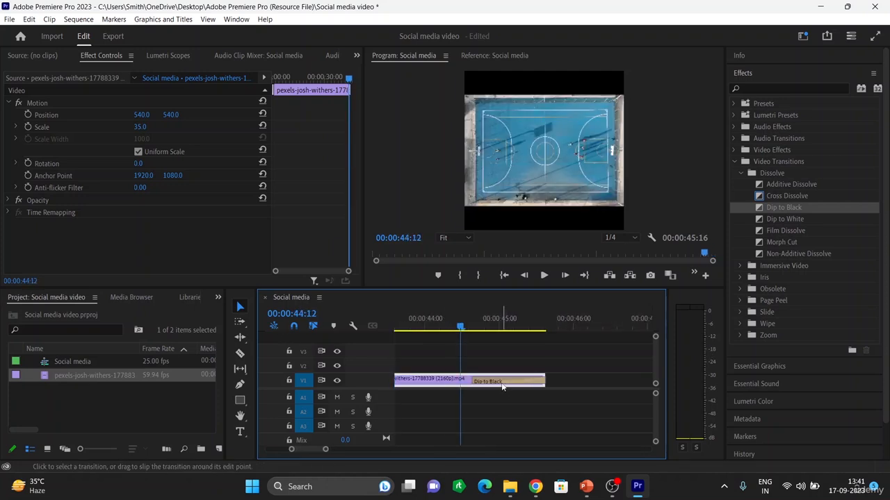
# Lengthen the closing Dip to Black transition to 00:00:02:00
pyautogui.click(473, 382)
pyautogui.moveTo(473, 383); pyautogui.dragTo(396, 381)
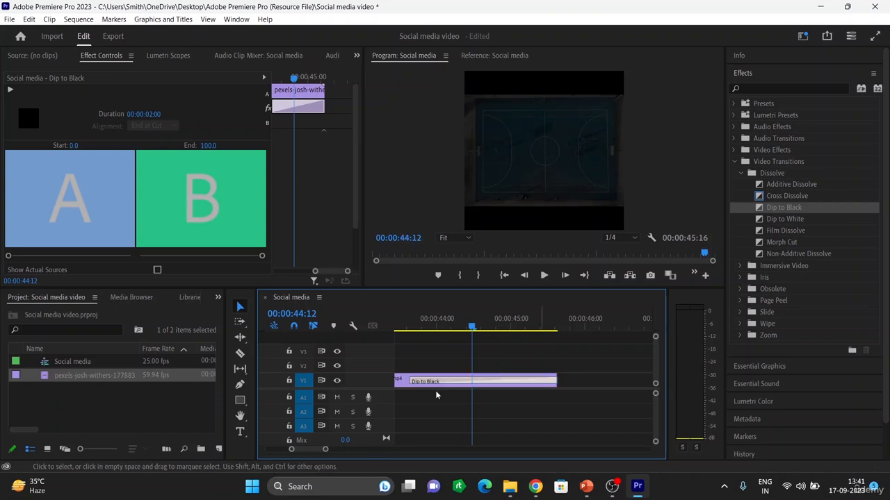
pyautogui.moveTo(471, 327); pyautogui.dragTo(283, 326)
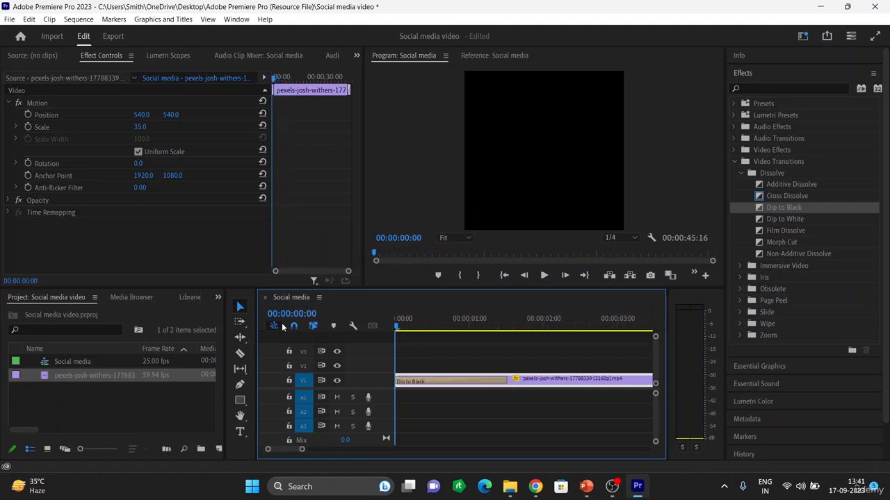
pyautogui.press('-')
pyautogui.press('-')
pyautogui.press('-')
pyautogui.press('-')
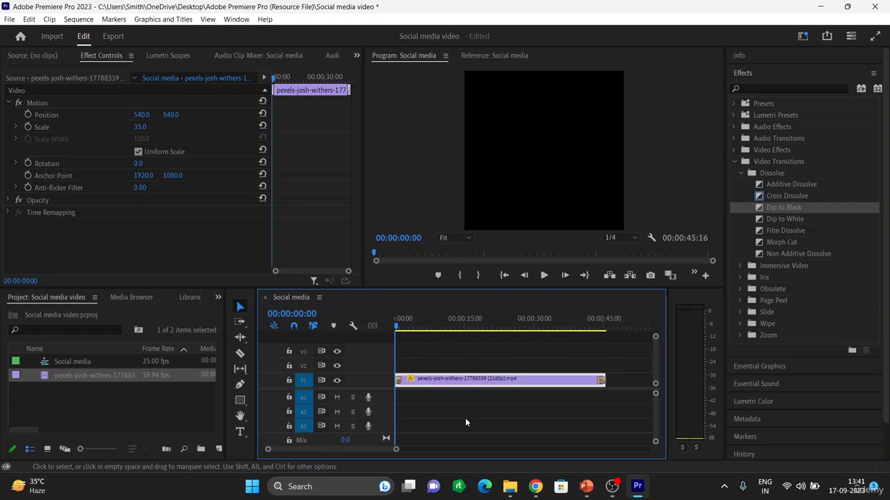
# Play back the sequence, scrubbing towards the end, and return the playhead to the start
pyautogui.press('space')
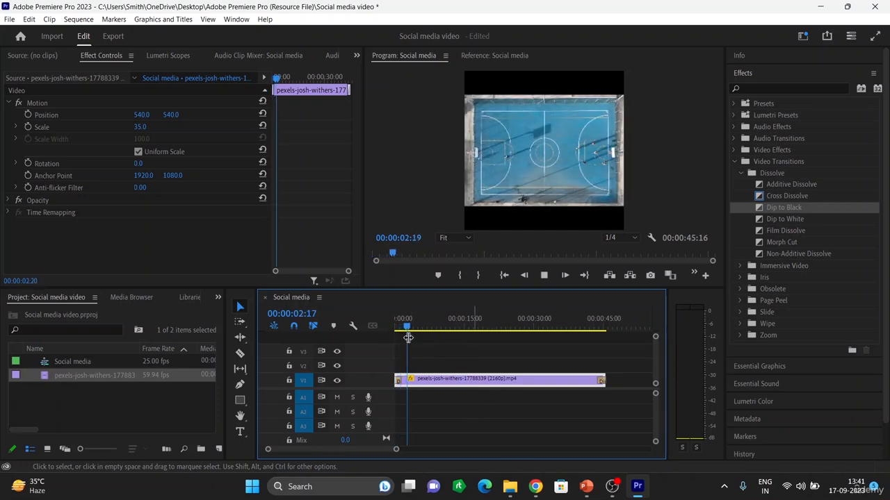
pyautogui.moveTo(411, 326); pyautogui.dragTo(594, 356)
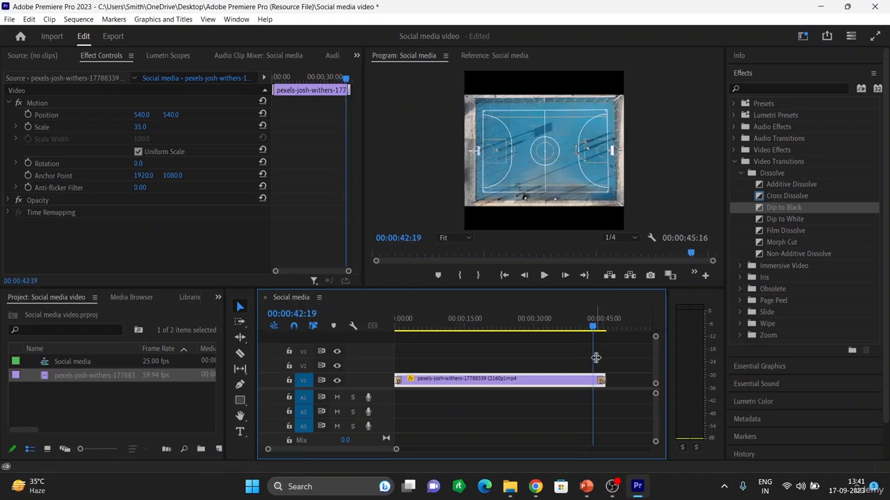
pyautogui.press('space')
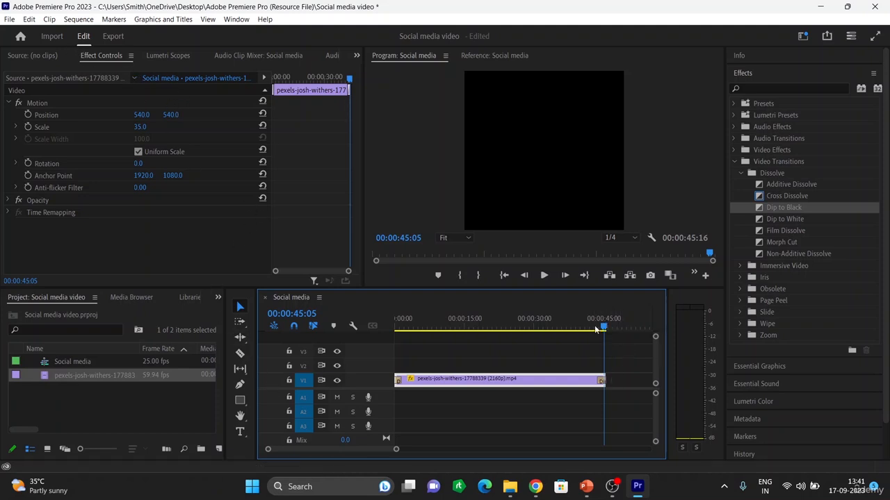
pyautogui.moveTo(595, 329); pyautogui.dragTo(373, 332)
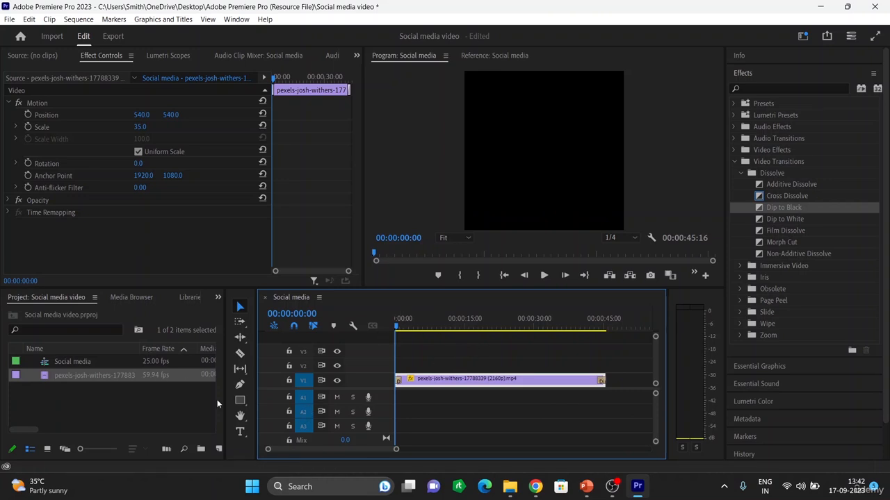
pyautogui.click(239, 432)
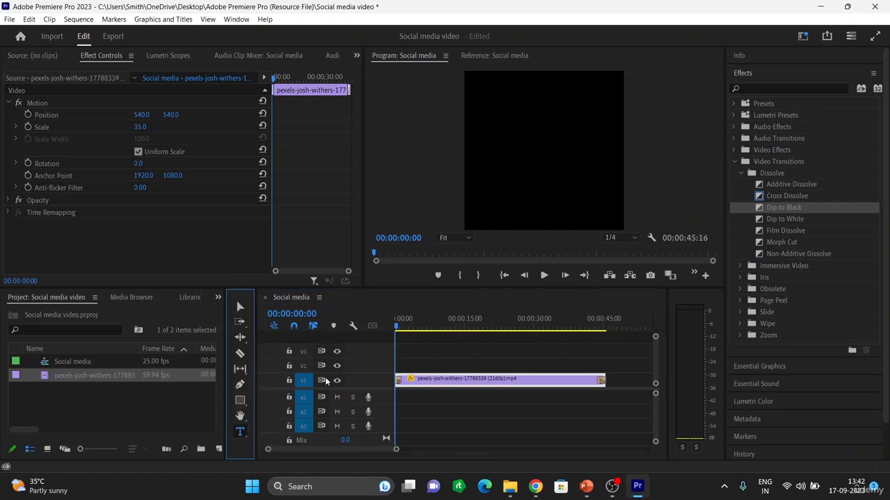
pyautogui.click(486, 96)
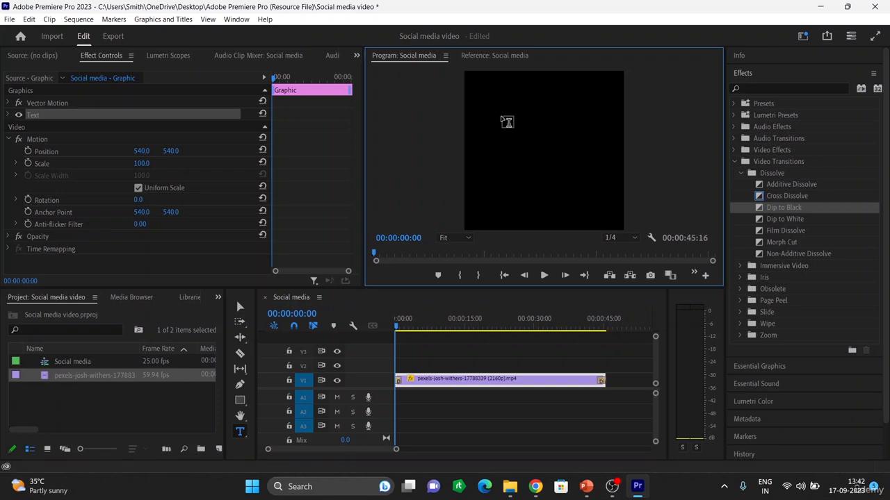
pyautogui.write('hvnvkjsnvksnbvkbs')
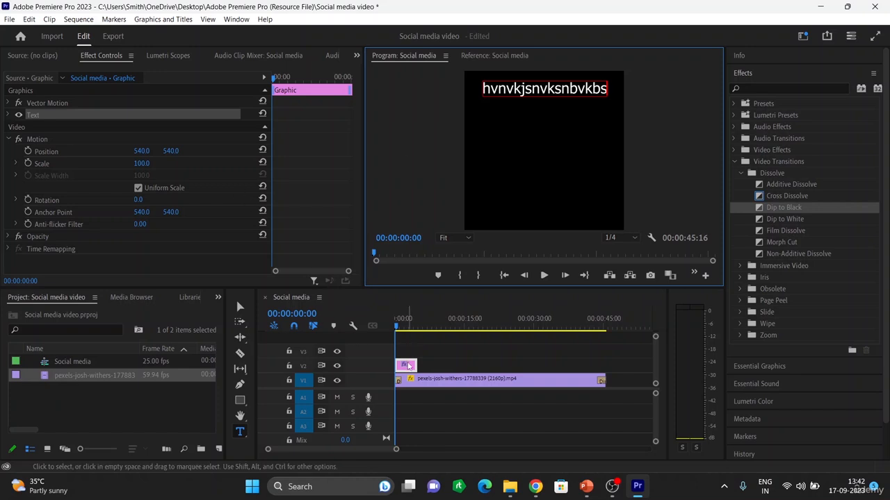
pyautogui.press('BackSpace')
pyautogui.press('BackSpace')
pyautogui.press('BackSpace')
pyautogui.press('BackSpace')
pyautogui.press('BackSpace')
pyautogui.press('BackSpace')
pyautogui.press('BackSpace')
pyautogui.press('BackSpace')
pyautogui.press('BackSpace')
pyautogui.press('BackSpace')
pyautogui.press('BackSpace')
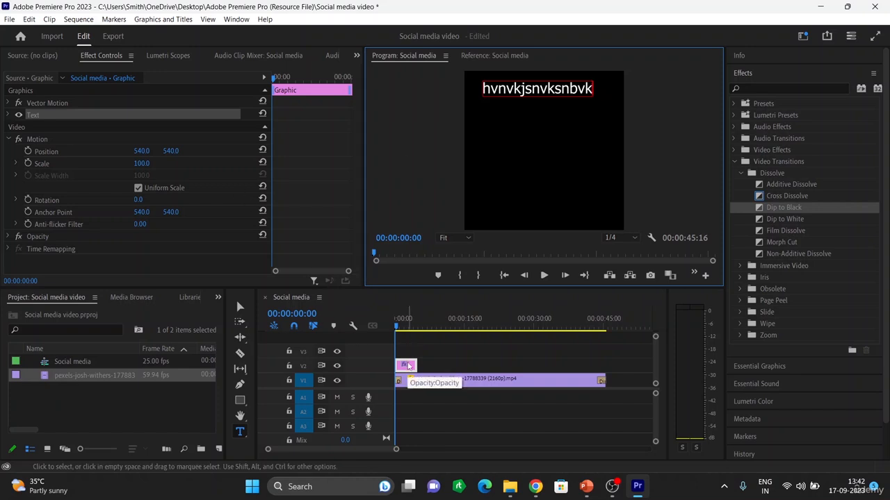
pyautogui.press('BackSpace')
pyautogui.press('BackSpace')
pyautogui.press('BackSpace')
pyautogui.press('BackSpace')
pyautogui.press('BackSpace')
pyautogui.press('BackSpace')
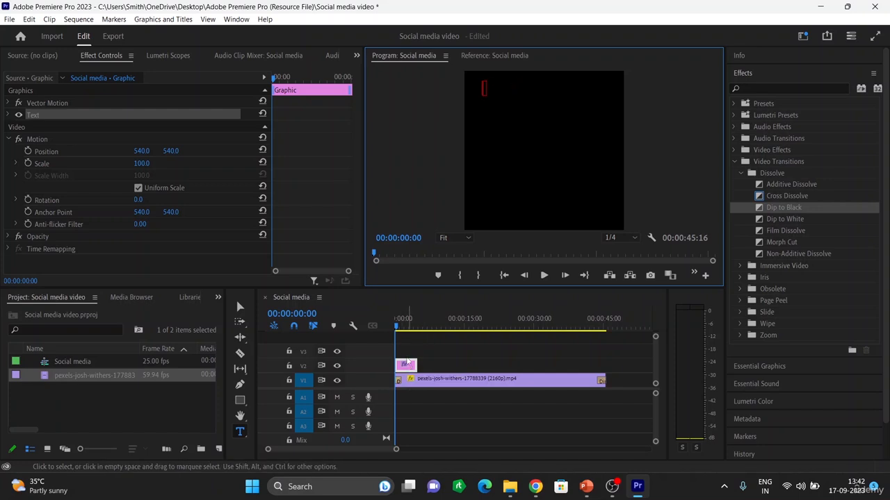
pyautogui.click(410, 369)
pyautogui.doubleClick(410, 368)
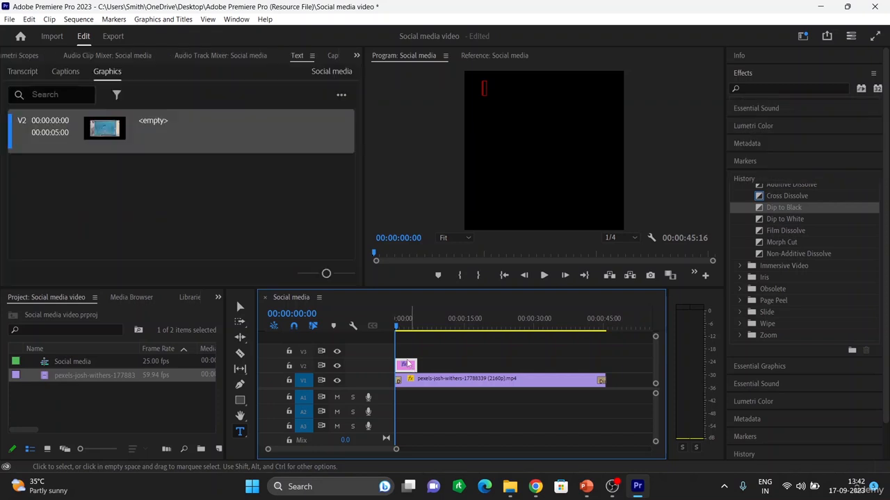
pyautogui.click(430, 365)
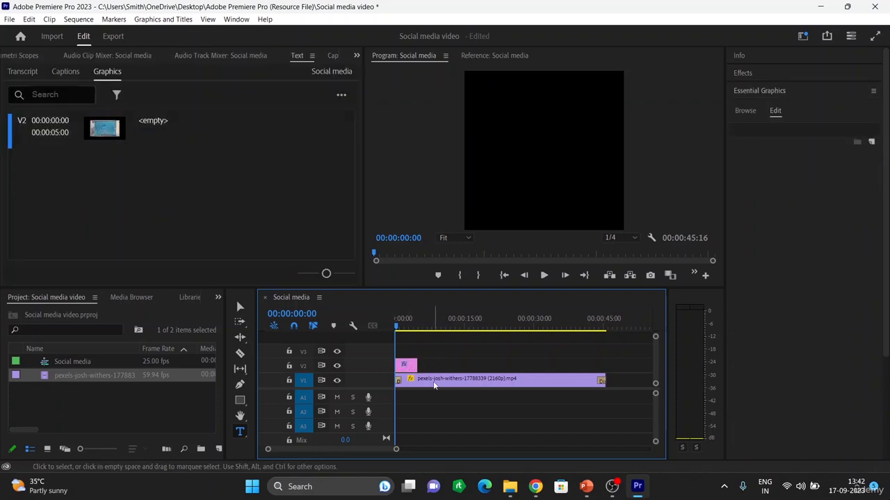
pyautogui.click(409, 367)
pyautogui.press('Delete')
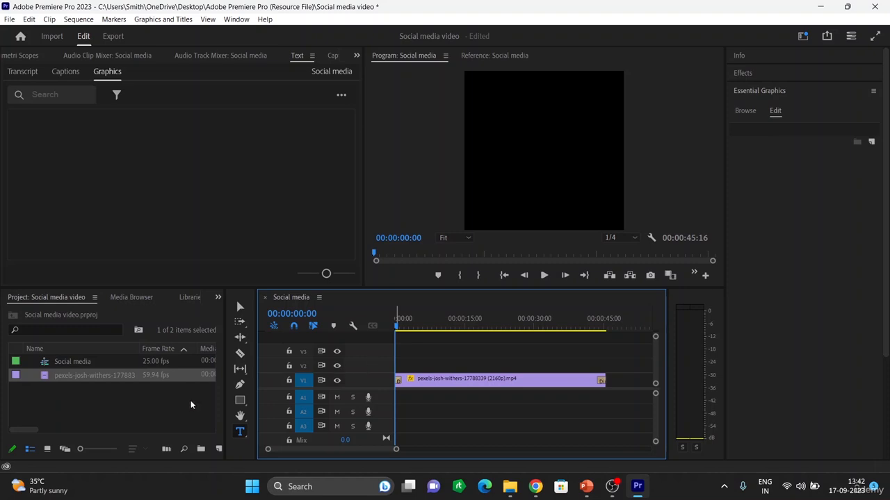
# Draw a paragraph text box covering most of the upper frame with the Type tool
pyautogui.click(239, 433)
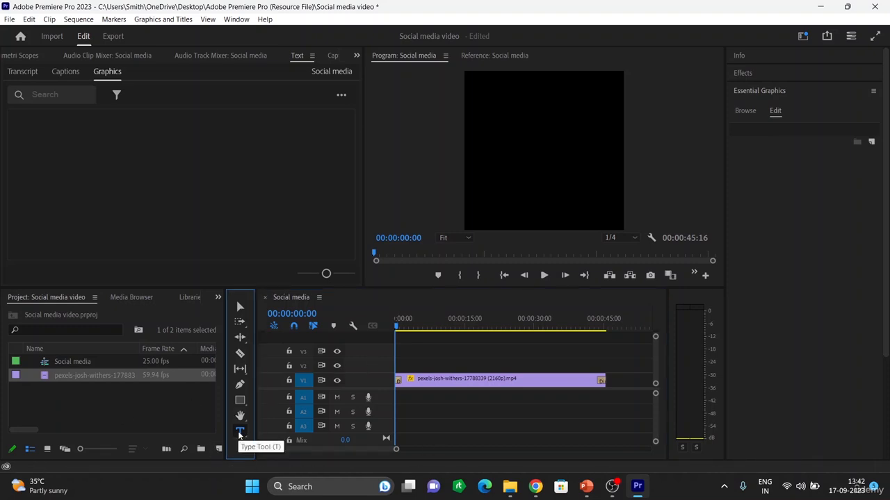
pyautogui.click(480, 97)
pyautogui.moveTo(498, 116); pyautogui.dragTo(613, 190)
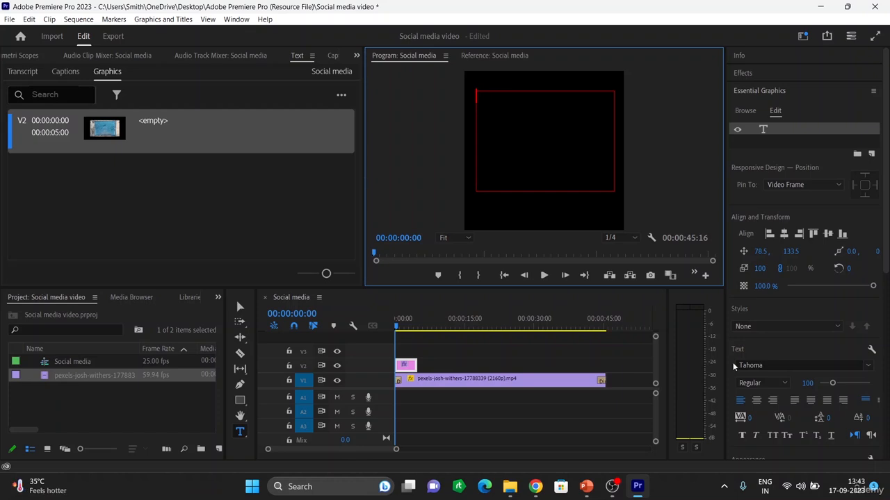
# Type the caption 'When you win, nothing hurts' in the text box
pyautogui.write('When')
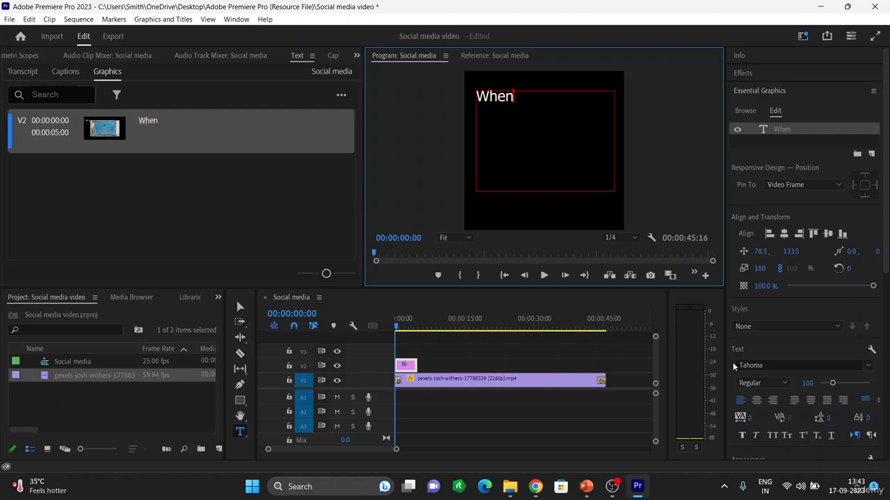
pyautogui.write(' you ;w')
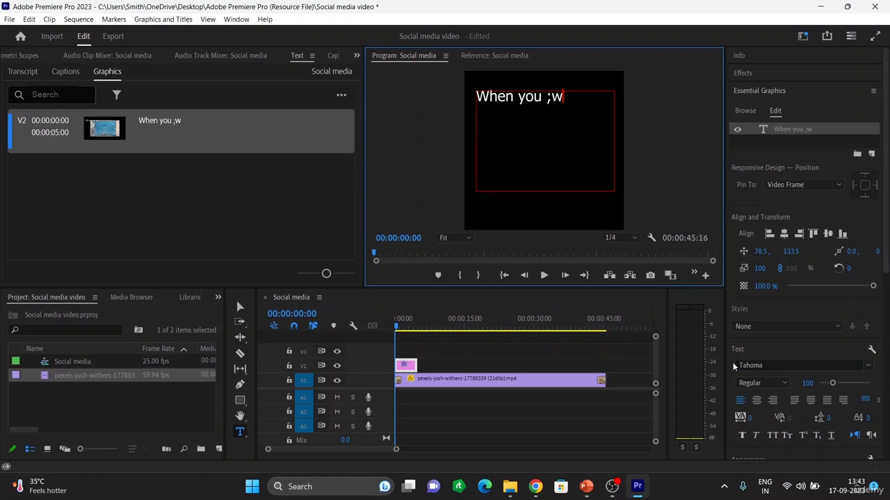
pyautogui.press('BackSpace')
pyautogui.press('BackSpace')
pyautogui.write('win , noth')
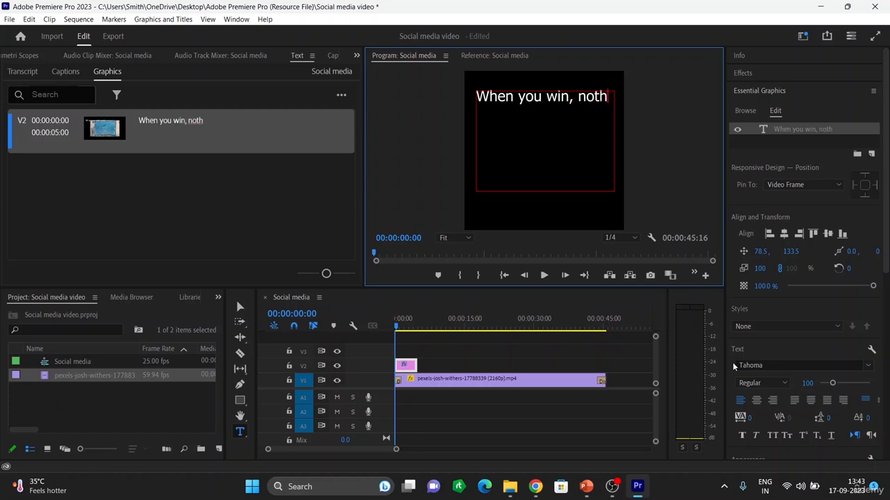
pyautogui.write('ing')
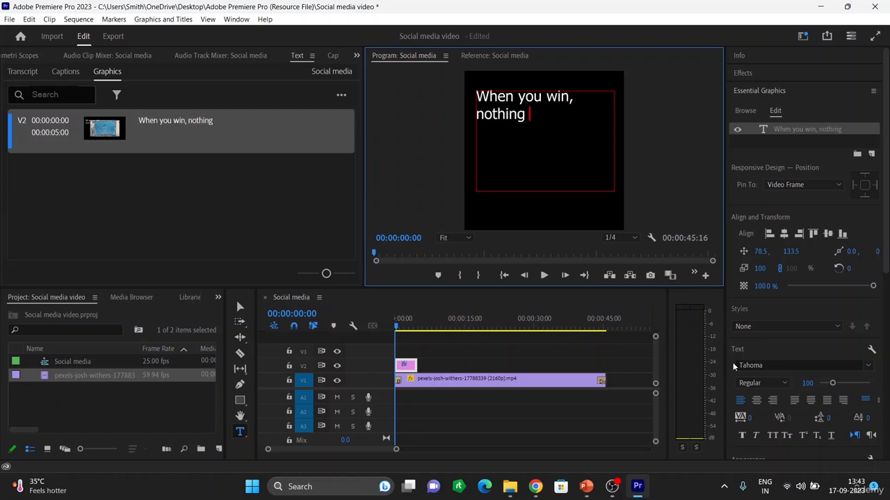
pyautogui.write(' hrta')
pyautogui.press('BackSpace')
pyautogui.press('BackSpace')
pyautogui.press('BackSpace')
pyautogui.write('urts')
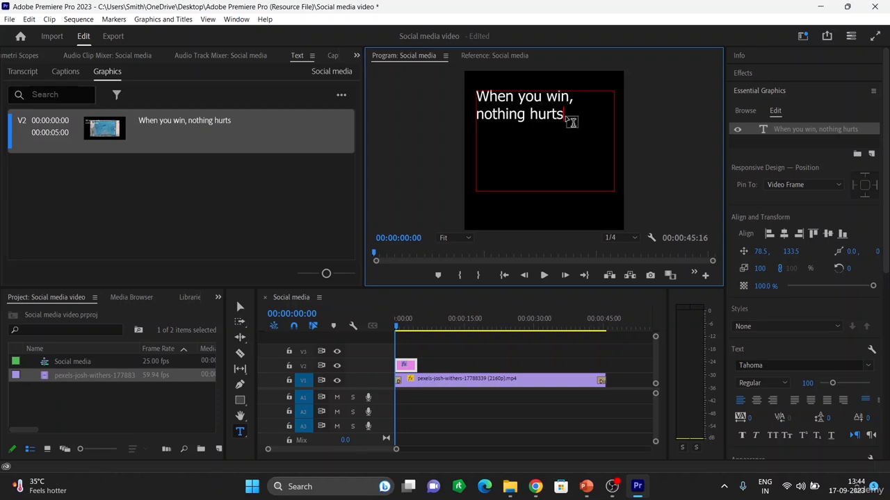
# Select all the caption text, centre-align it and set its font size to 151
pyautogui.moveTo(564, 115); pyautogui.dragTo(477, 99)
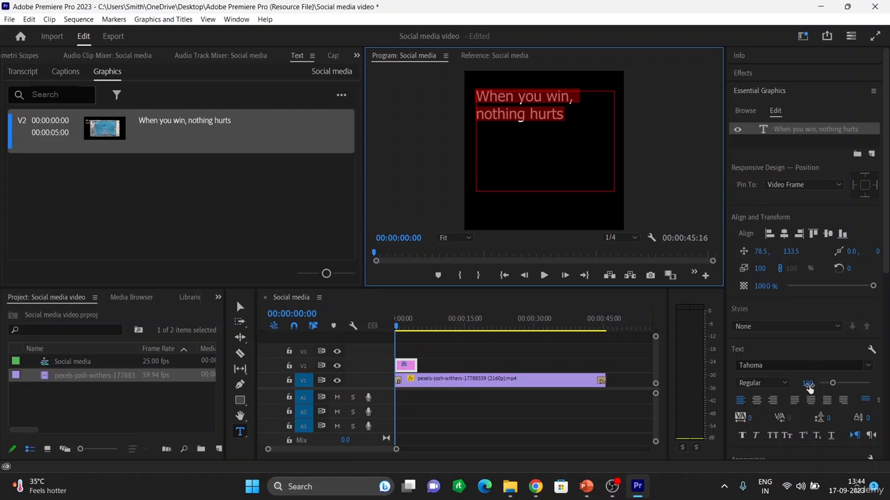
pyautogui.click(757, 402)
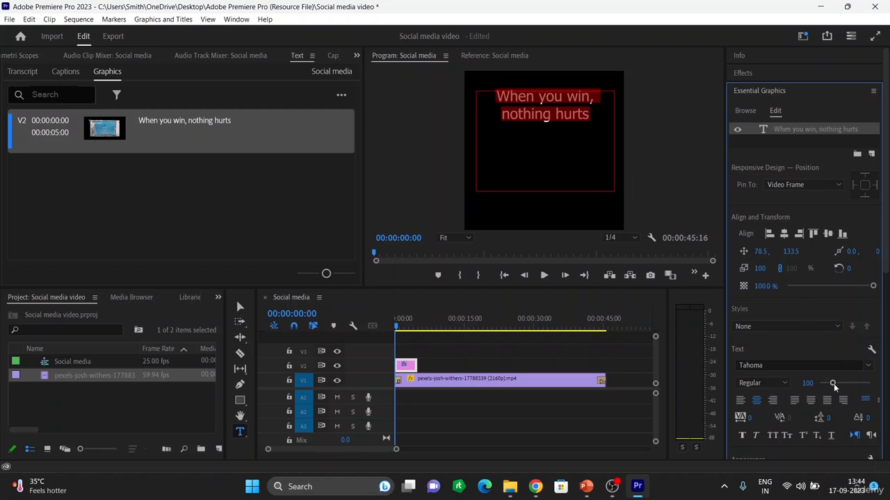
pyautogui.moveTo(834, 387); pyautogui.dragTo(842, 384)
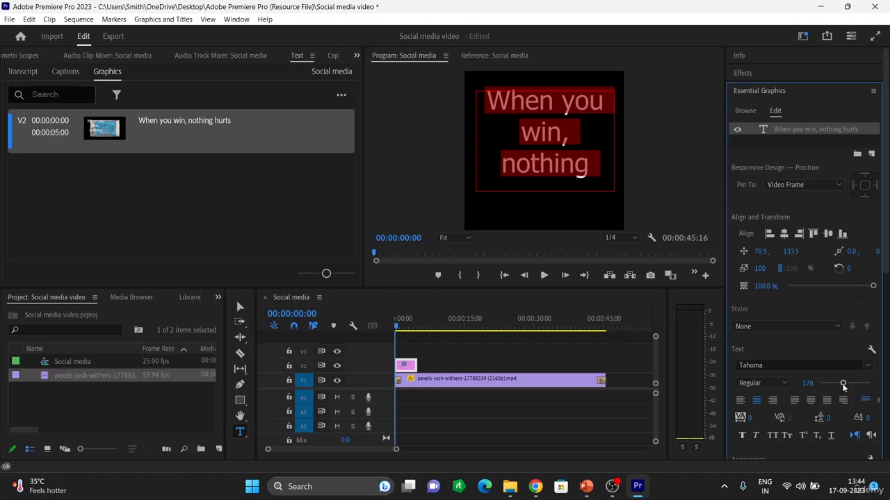
pyautogui.moveTo(842, 385); pyautogui.dragTo(838, 385)
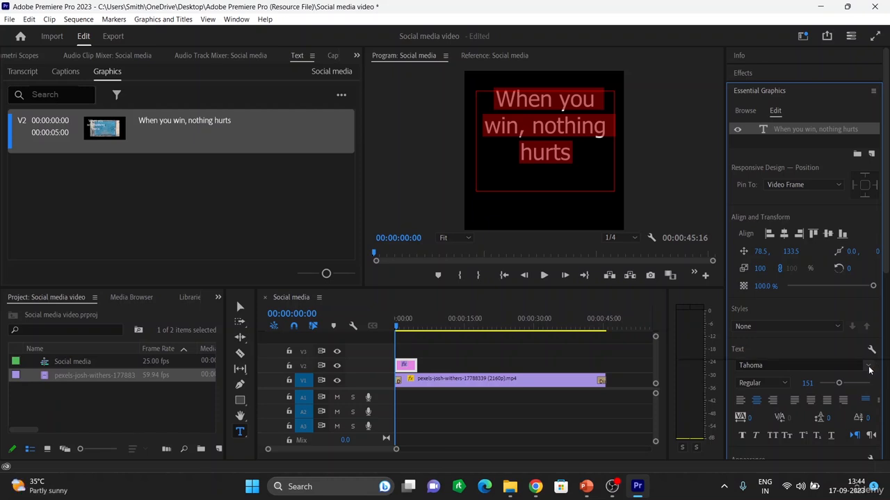
# Change the caption font to Ubuntu Medium
pyautogui.click(801, 365)
pyautogui.click(847, 339)
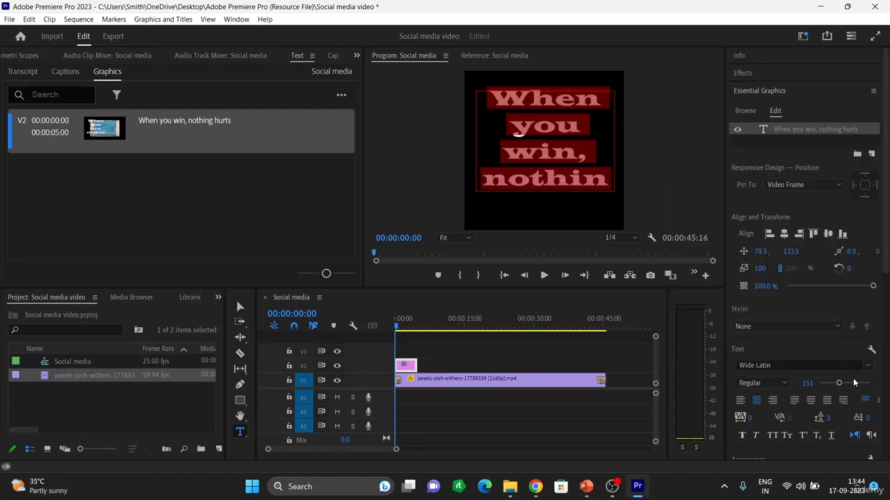
pyautogui.click(869, 366)
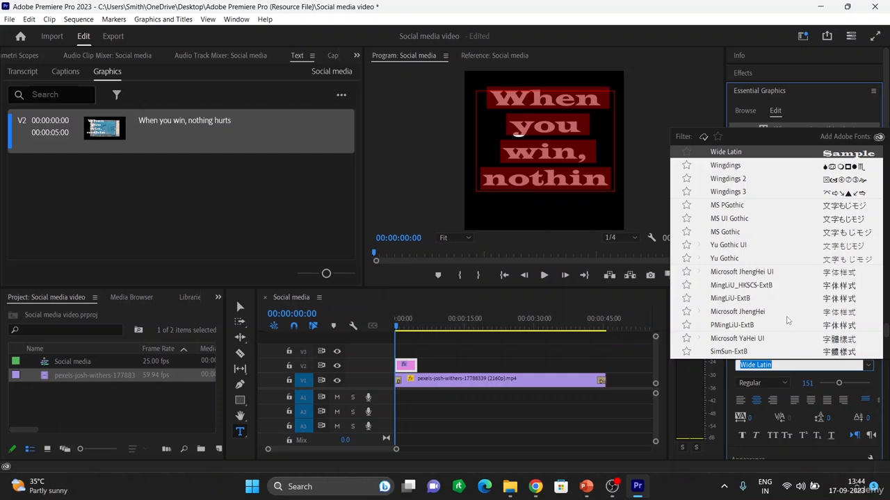
pyautogui.scroll(5, 849, 174)
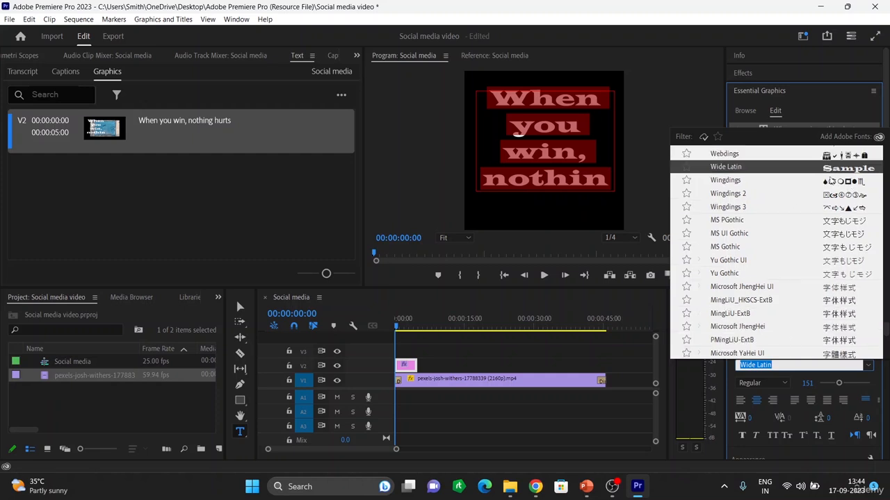
pyautogui.click(830, 177)
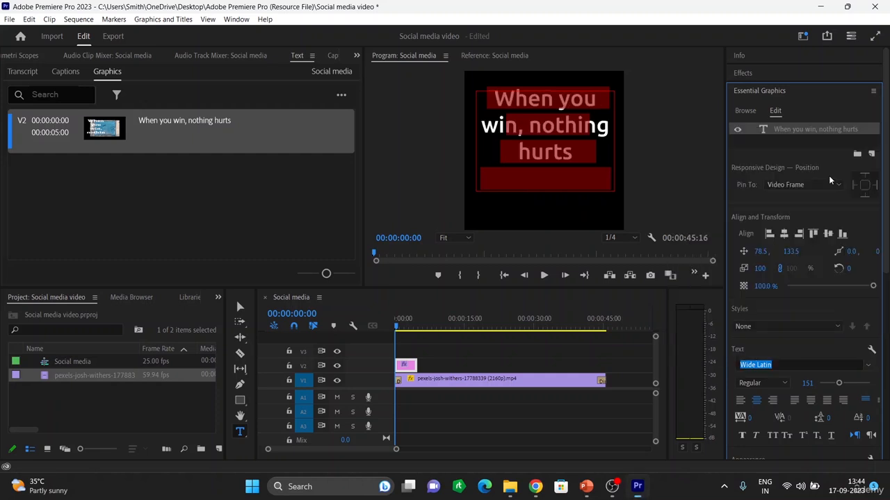
# Change the caption font to Snap ITC
pyautogui.click(867, 366)
pyautogui.scroll(7, 751, 219)
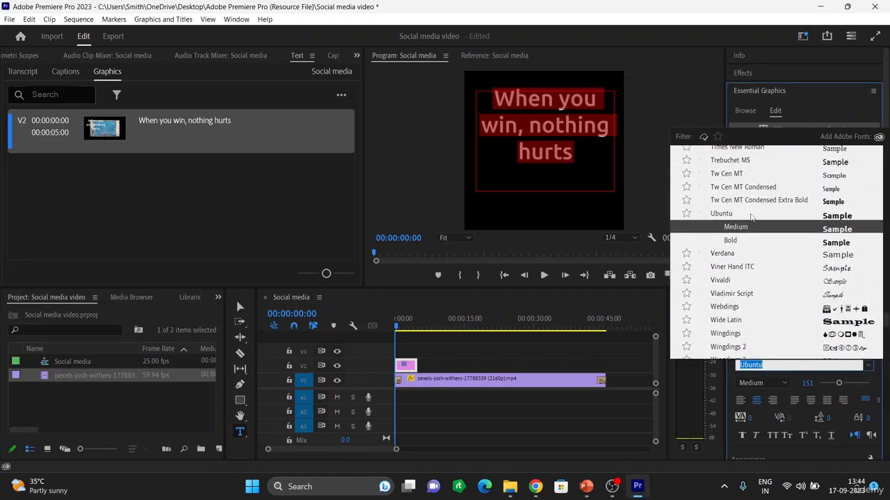
pyautogui.scroll(5, 751, 218)
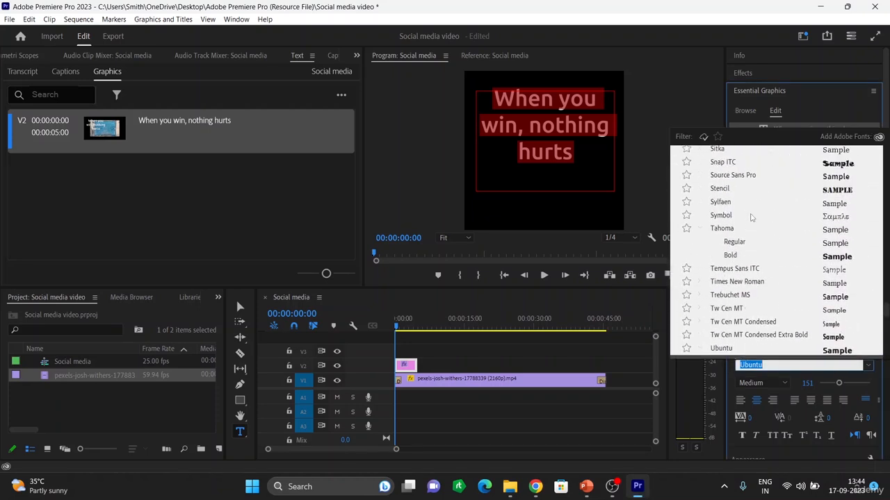
pyautogui.scroll(2, 751, 218)
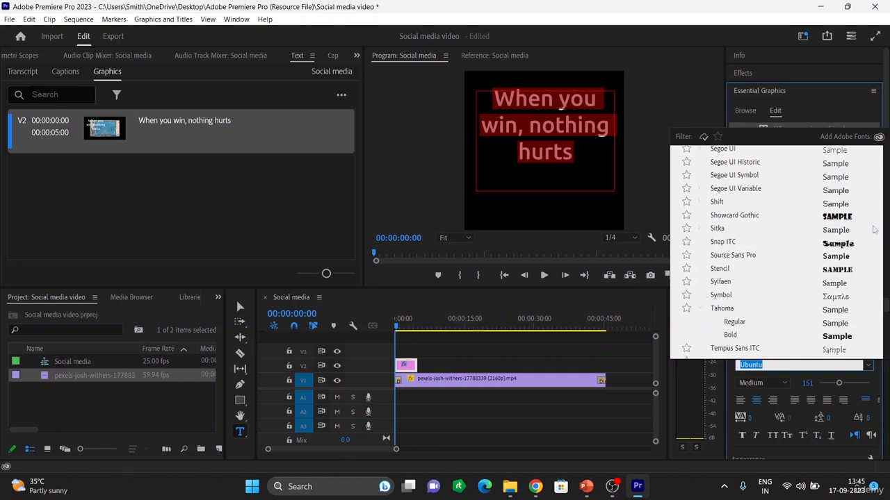
pyautogui.click(843, 243)
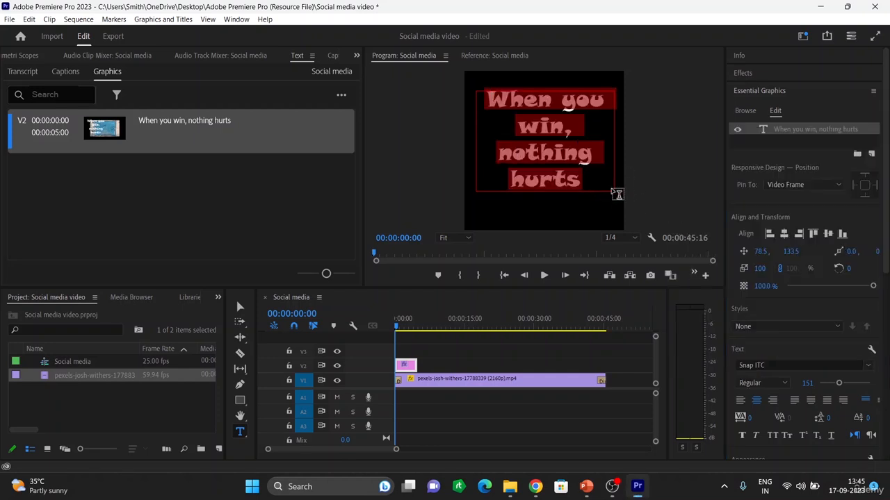
# Resize the caption text box around the text and move it slightly down in the frame
pyautogui.click(477, 91)
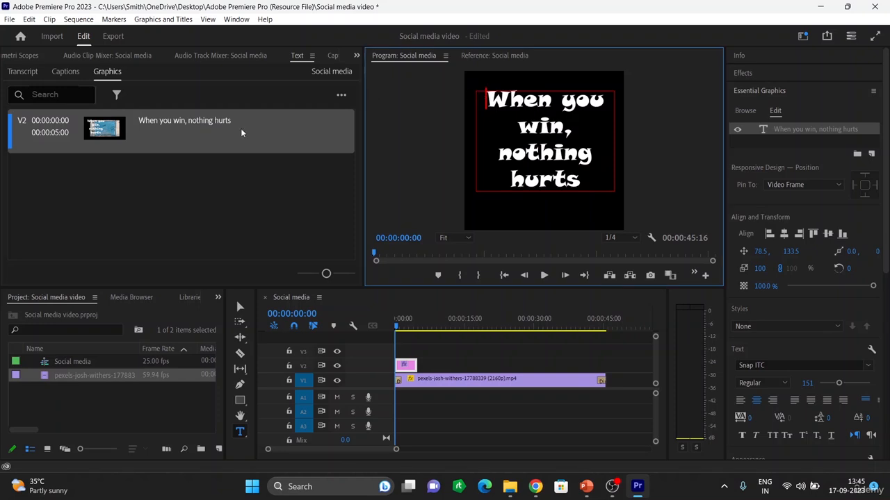
pyautogui.click(239, 310)
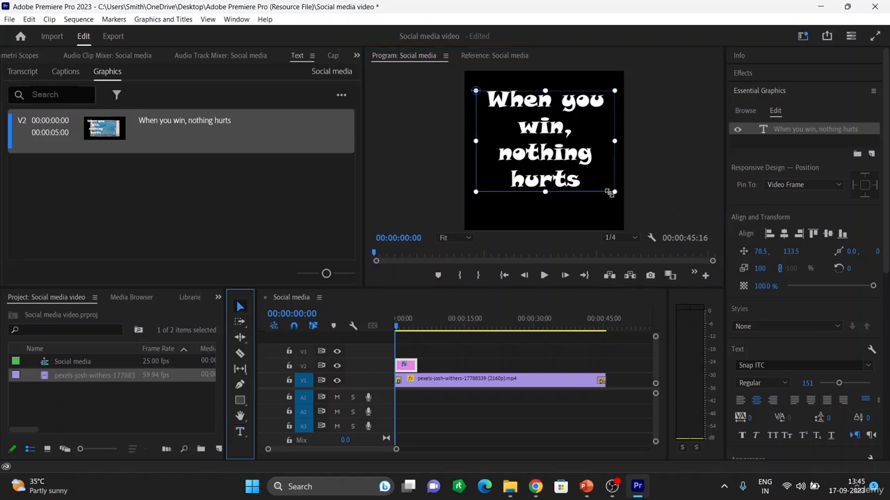
pyautogui.moveTo(615, 191)
pyautogui.mouseDown()
pyautogui.moveTo(596, 174)
pyautogui.moveTo(617, 170)
pyautogui.moveTo(613, 197)
pyautogui.mouseUp()
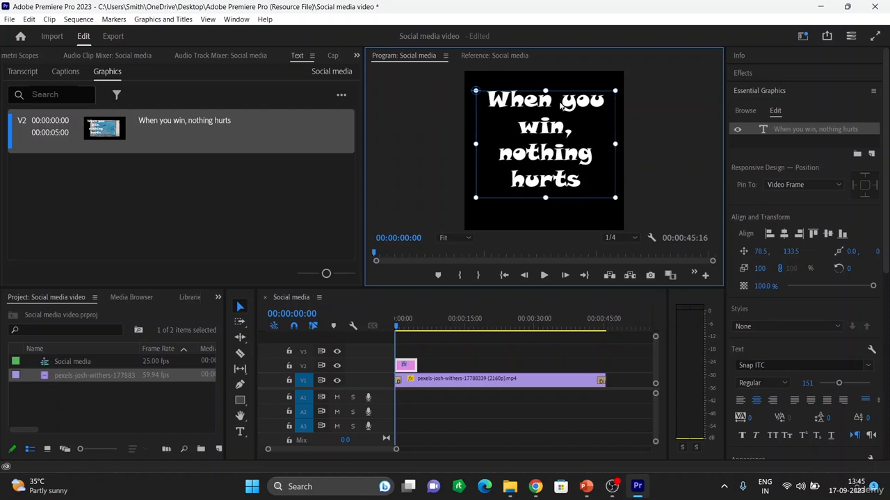
pyautogui.moveTo(545, 88); pyautogui.dragTo(545, 72)
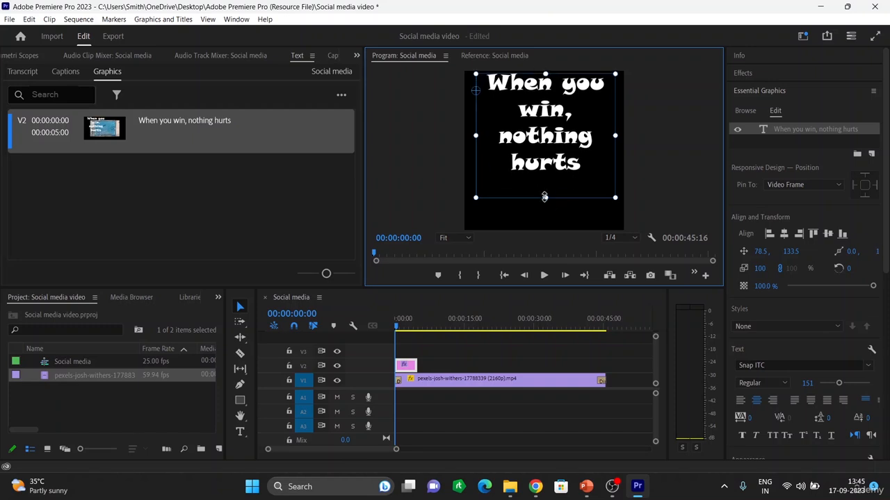
pyautogui.moveTo(544, 198); pyautogui.dragTo(539, 180)
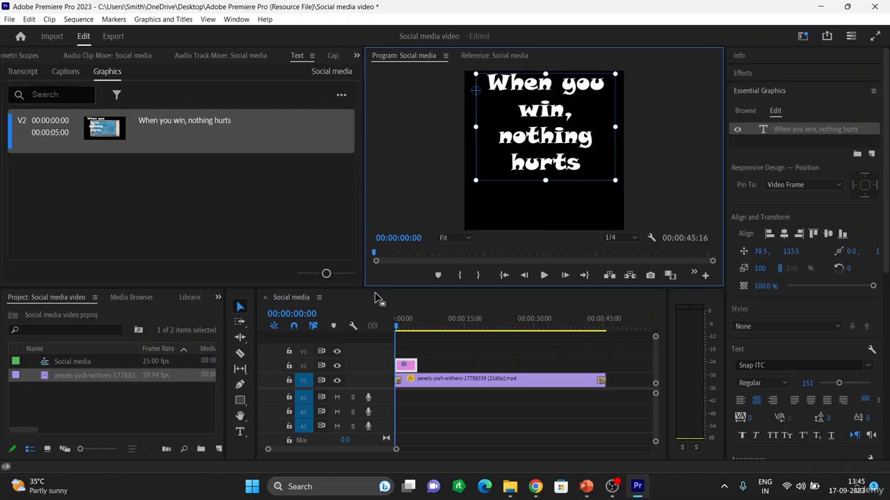
pyautogui.moveTo(599, 113); pyautogui.dragTo(599, 134)
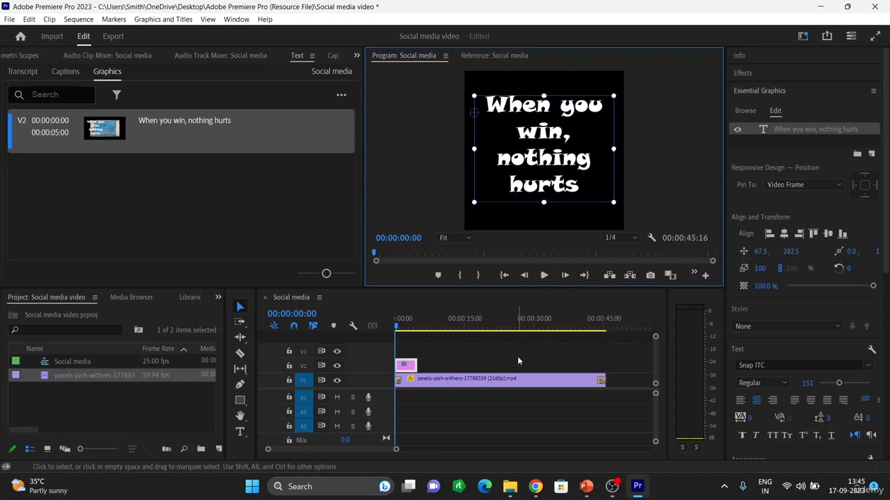
# Apply the Dip to Black transition to the start of the caption clip
pyautogui.press('space')
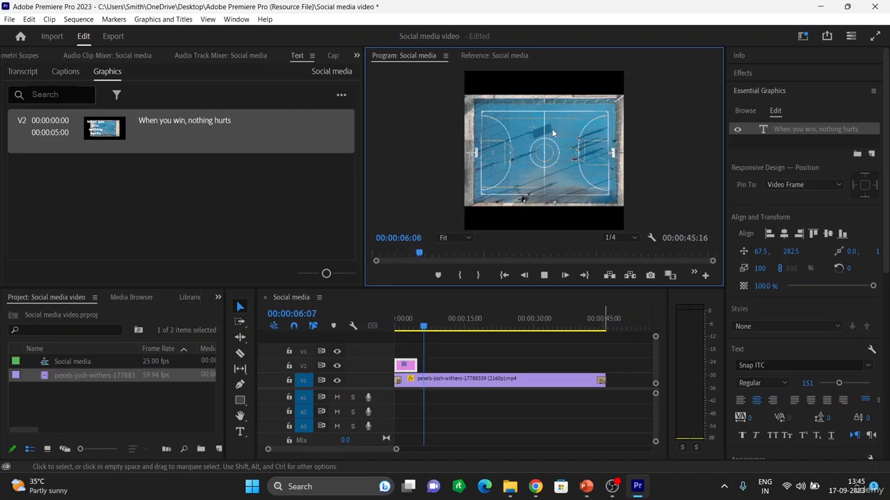
pyautogui.press('space')
pyautogui.click(403, 375)
pyautogui.moveTo(423, 325); pyautogui.dragTo(391, 331)
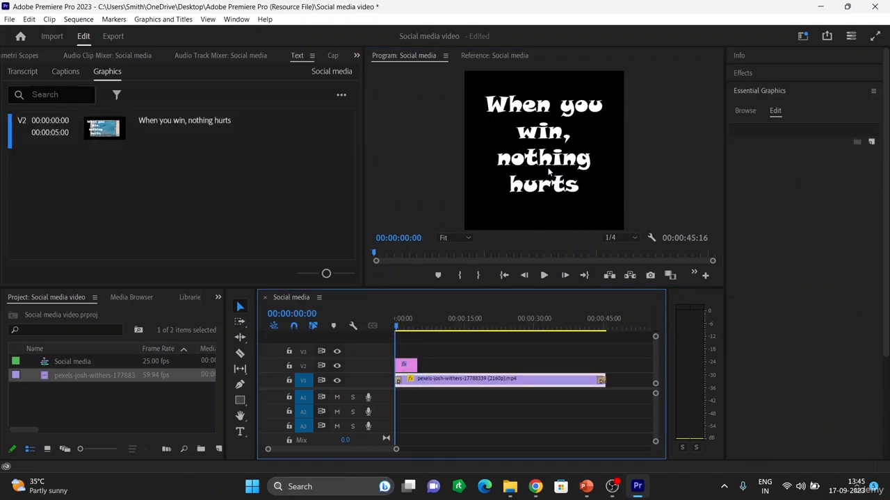
pyautogui.click(405, 366)
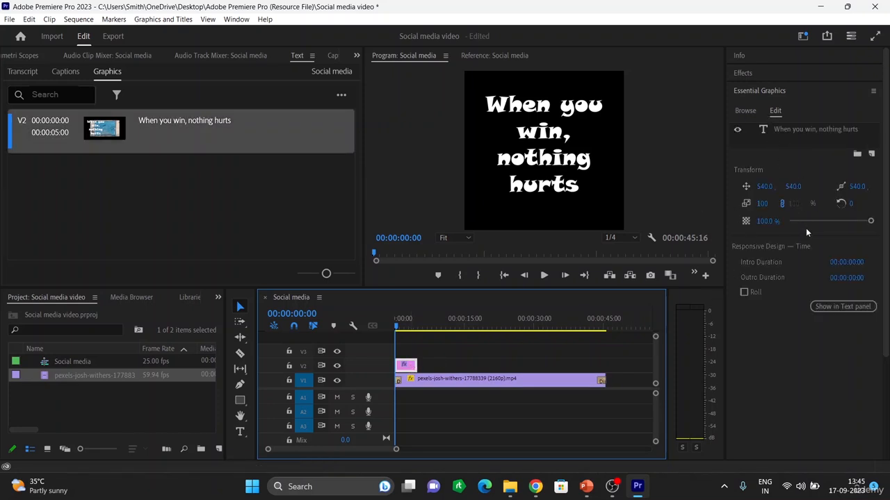
pyautogui.click(745, 74)
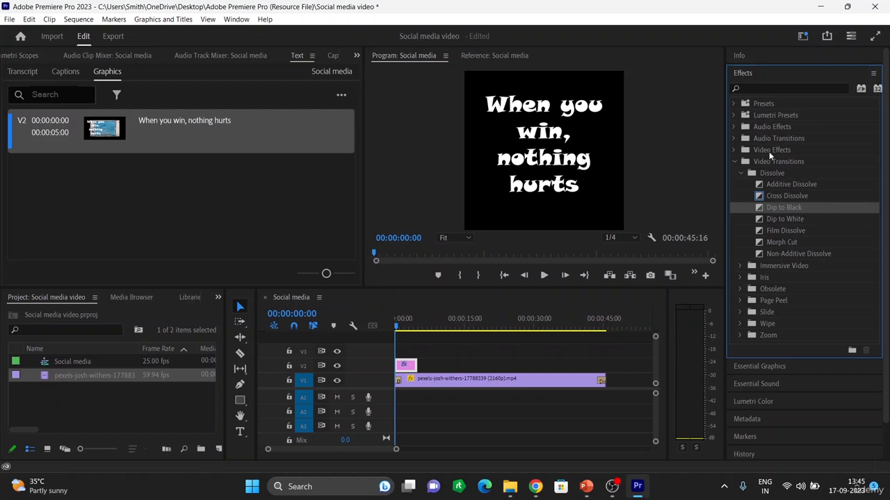
pyautogui.moveTo(784, 207); pyautogui.dragTo(410, 367)
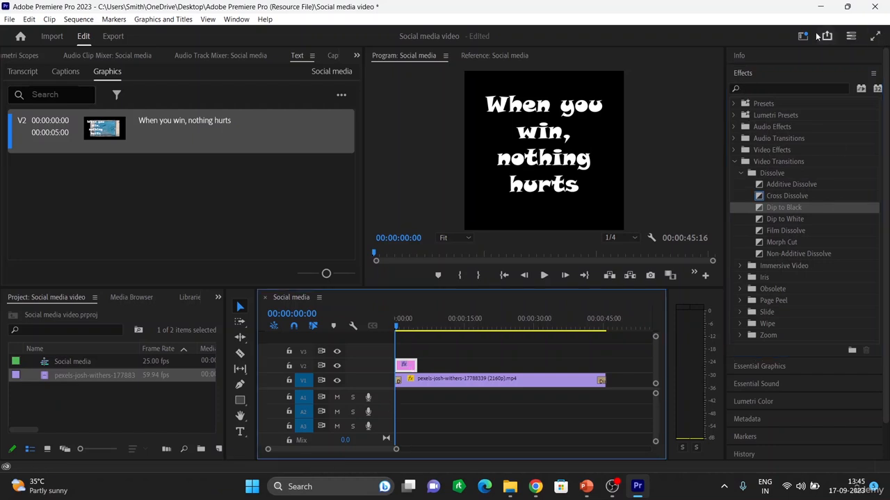
pyautogui.click(743, 74)
pyautogui.click(743, 73)
# Select the caption and toggle its layer visibility off and back on
pyautogui.click(569, 158)
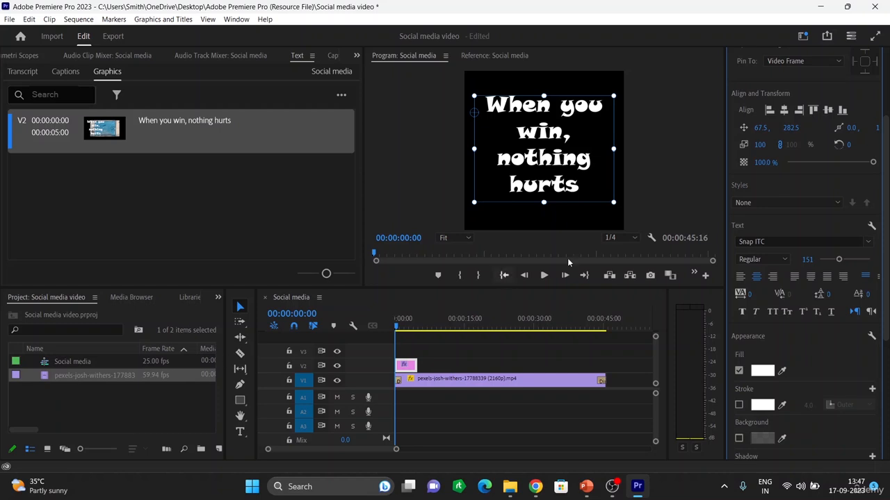
pyautogui.scroll(1, 785, 257)
pyautogui.scroll(2, 801, 224)
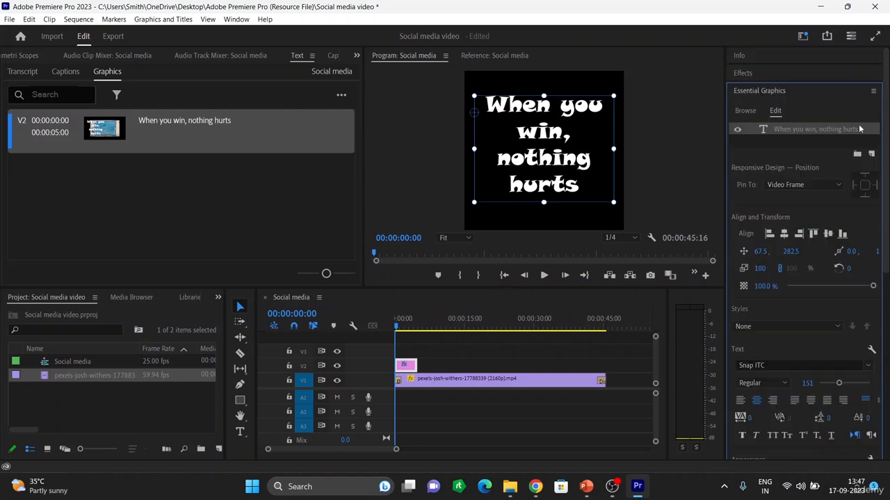
pyautogui.click(738, 130)
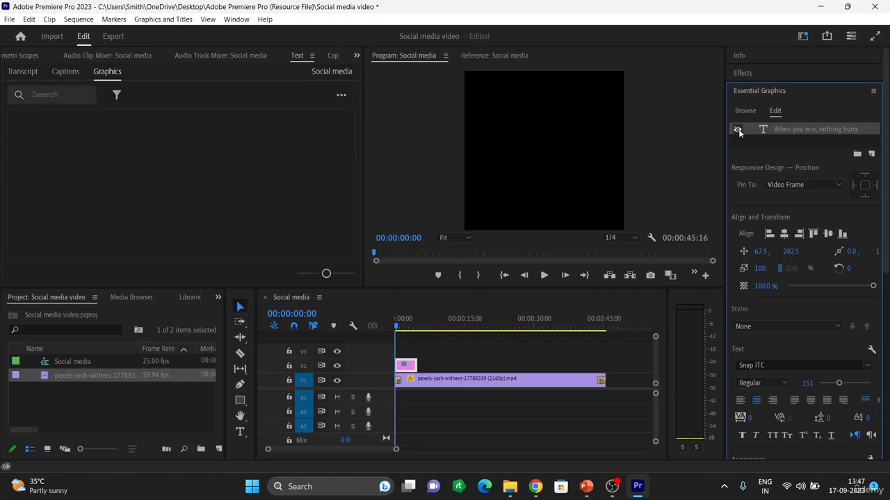
pyautogui.click(738, 130)
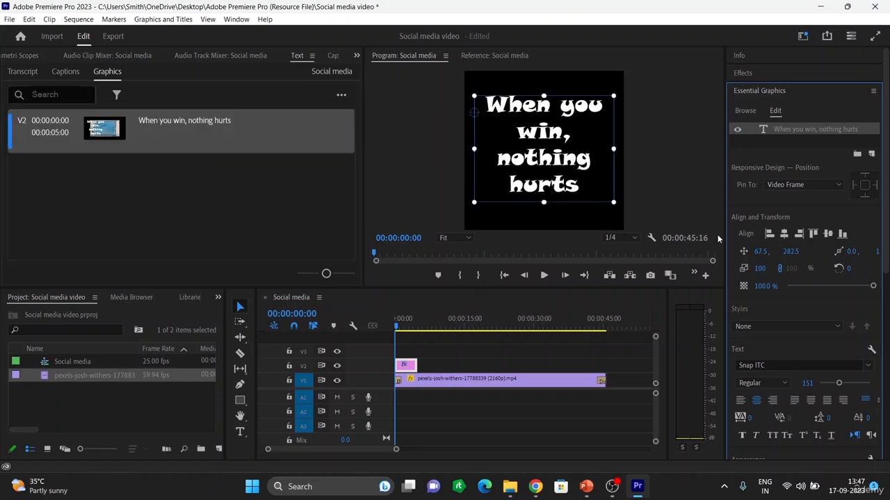
# Set the caption's fill colour to black, 000000
pyautogui.scroll(-2, 821, 379)
pyautogui.scroll(-3, 810, 358)
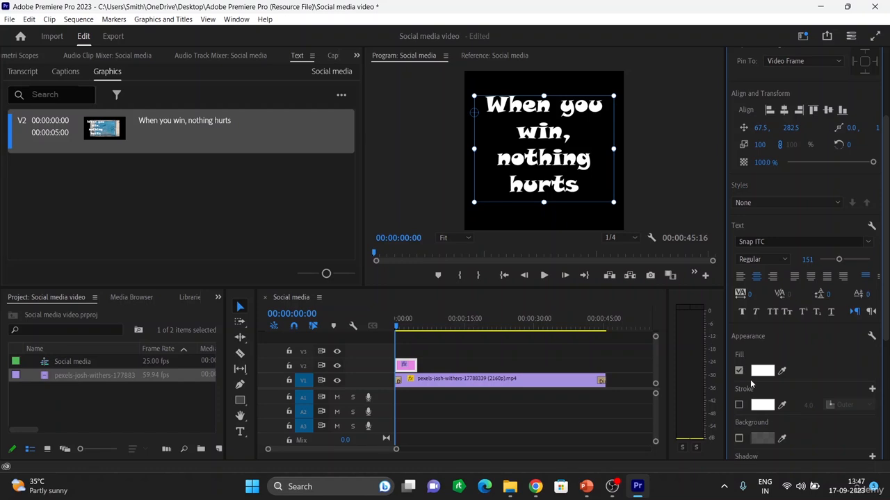
pyautogui.click(762, 370)
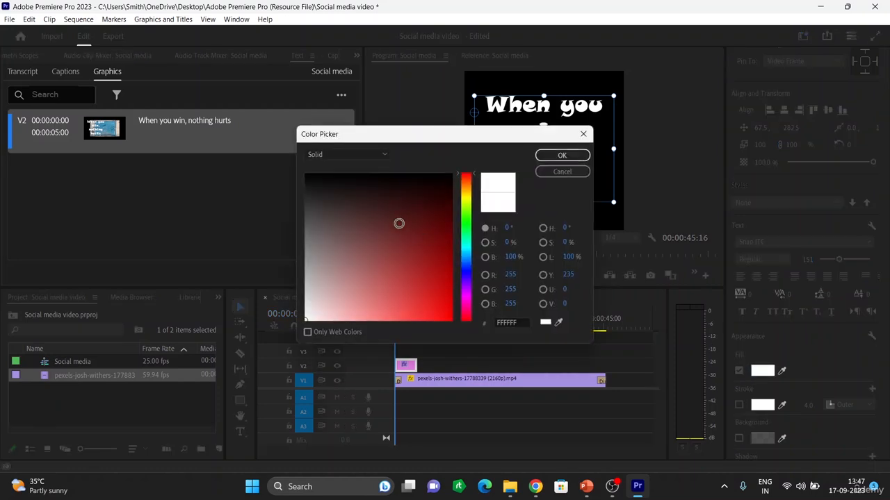
pyautogui.moveTo(441, 135); pyautogui.dragTo(205, 82)
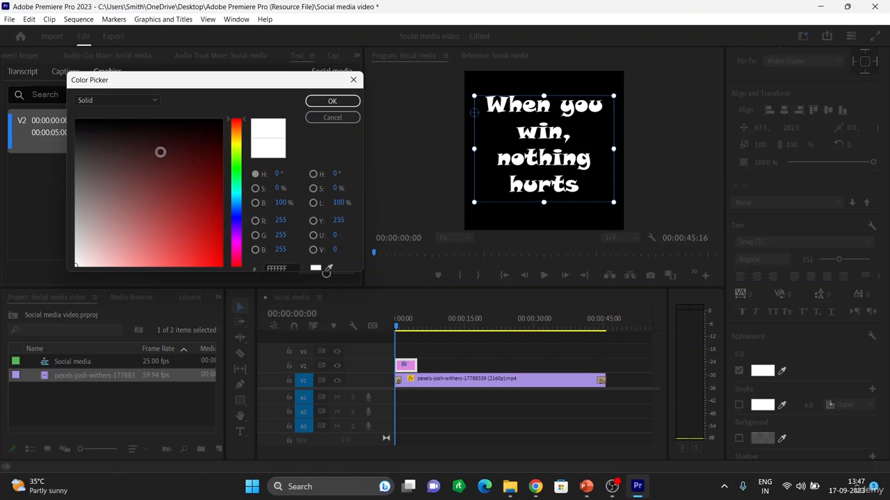
pyautogui.click(145, 151)
pyautogui.click(156, 181)
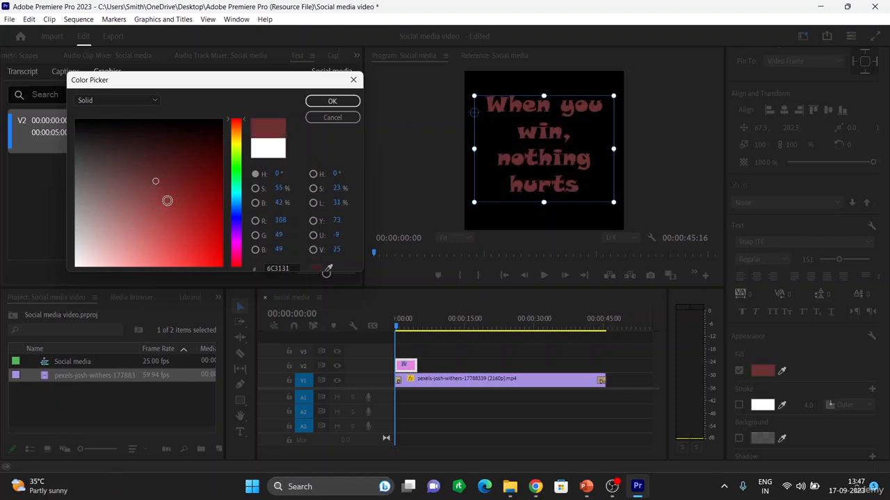
pyautogui.click(167, 201)
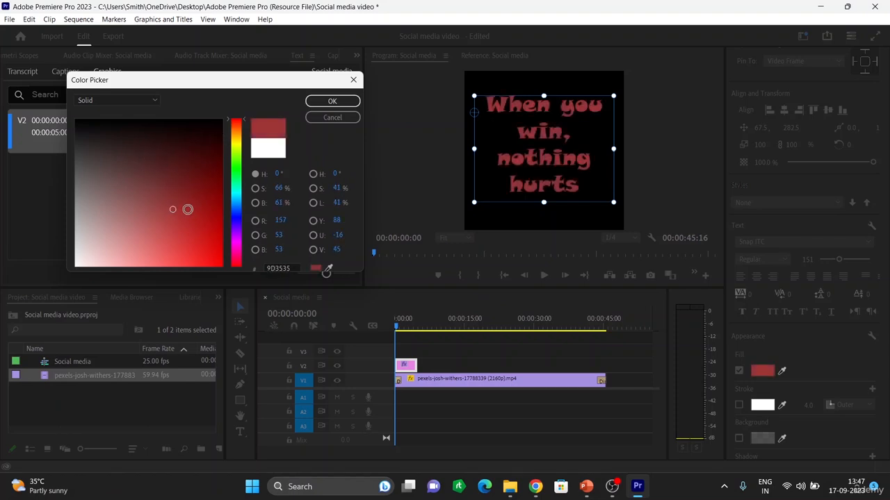
pyautogui.click(174, 209)
pyautogui.moveTo(174, 209)
pyautogui.mouseDown()
pyautogui.moveTo(143, 191)
pyautogui.moveTo(72, 113)
pyautogui.mouseUp()
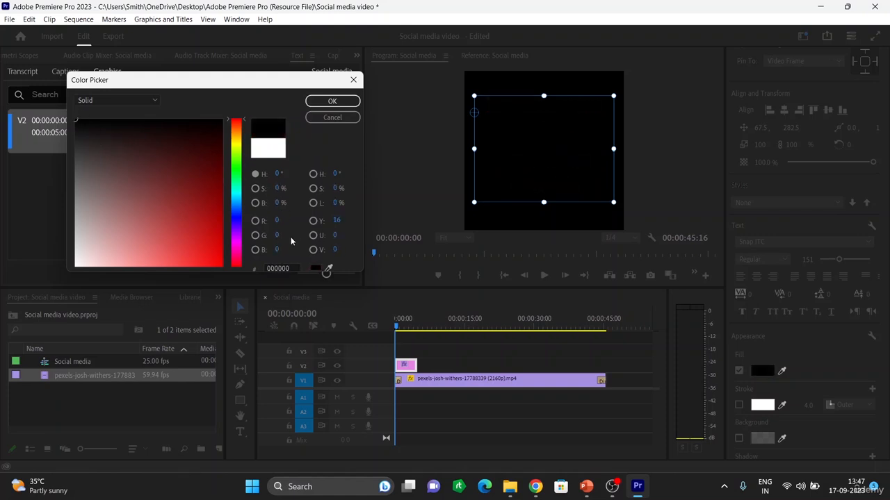
pyautogui.click(313, 106)
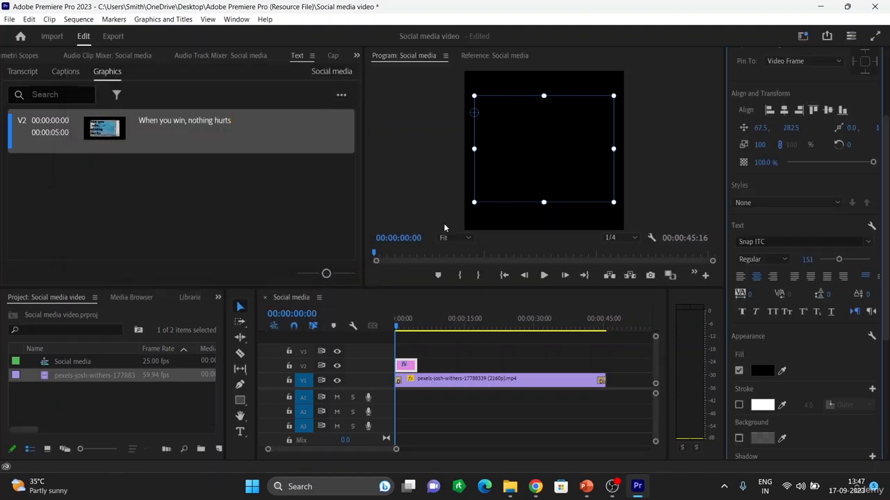
# Play back and scrub the timeline to preview the black caption over the video
pyautogui.press('space')
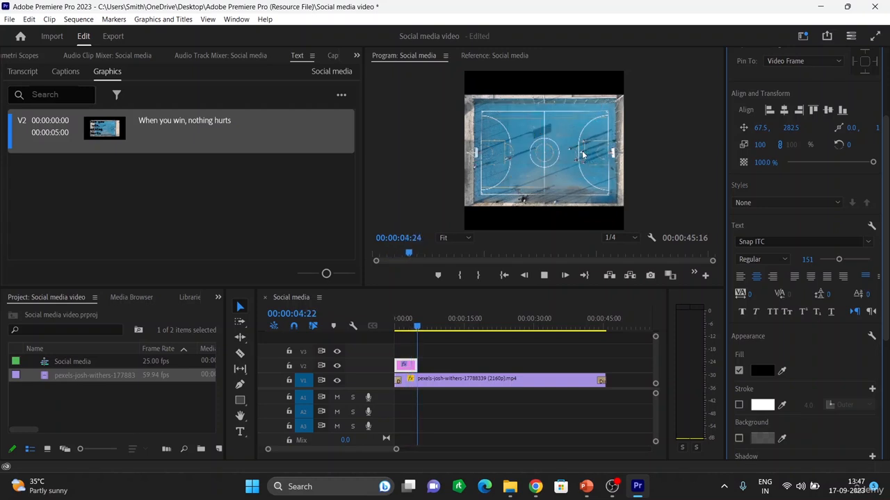
pyautogui.press('space')
pyautogui.click(569, 342)
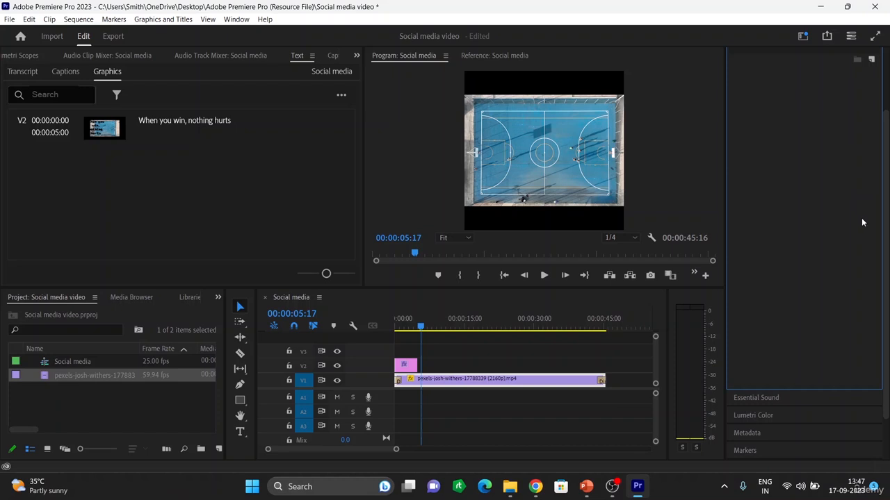
pyautogui.click(747, 396)
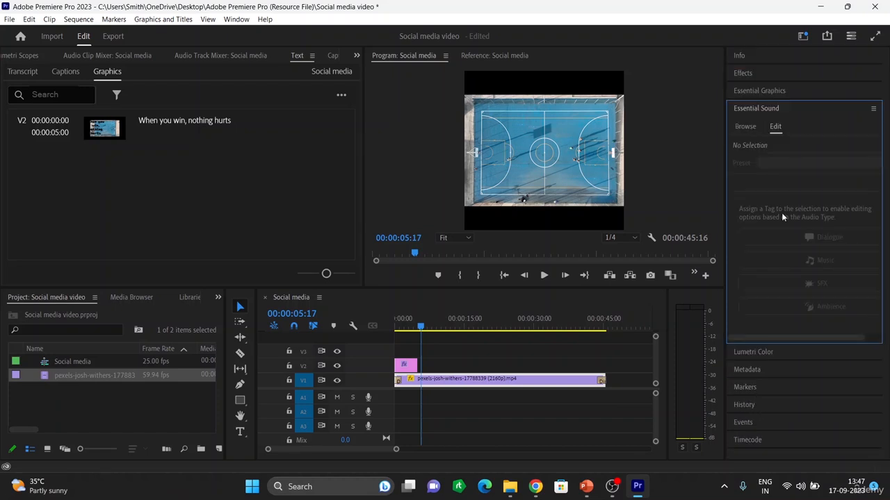
pyautogui.click(767, 91)
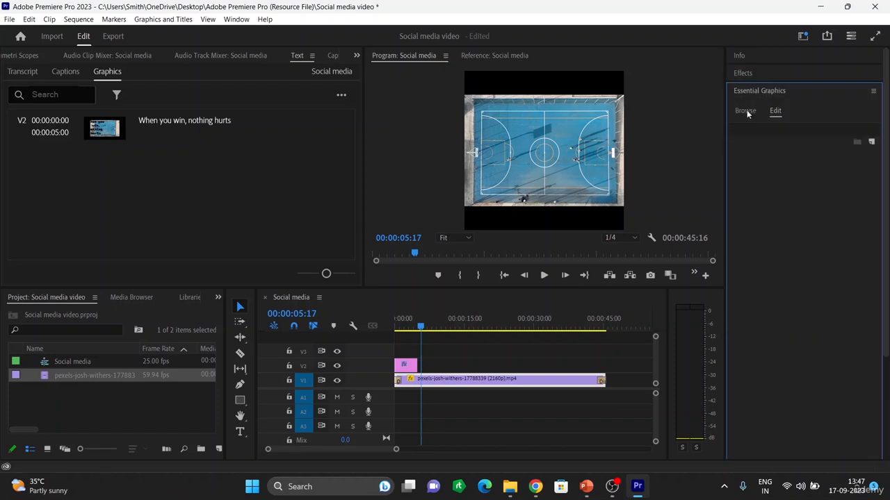
pyautogui.click(745, 111)
pyautogui.click(775, 111)
pyautogui.click(403, 365)
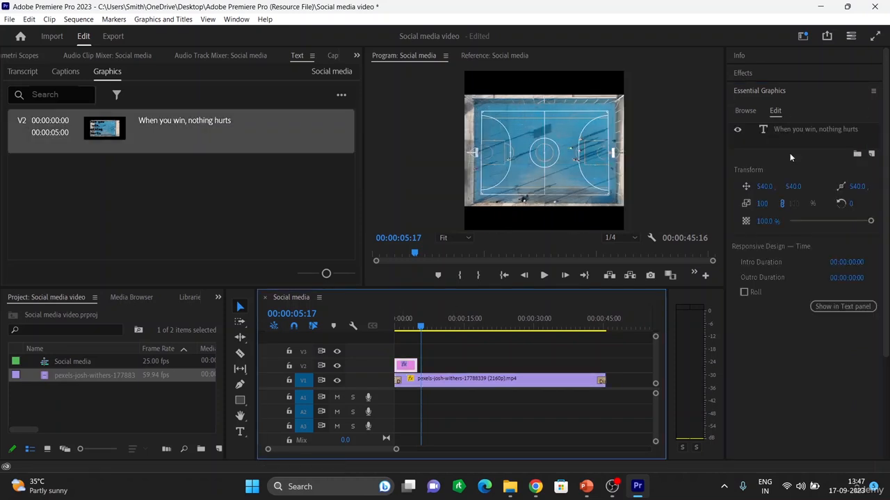
pyautogui.click(745, 111)
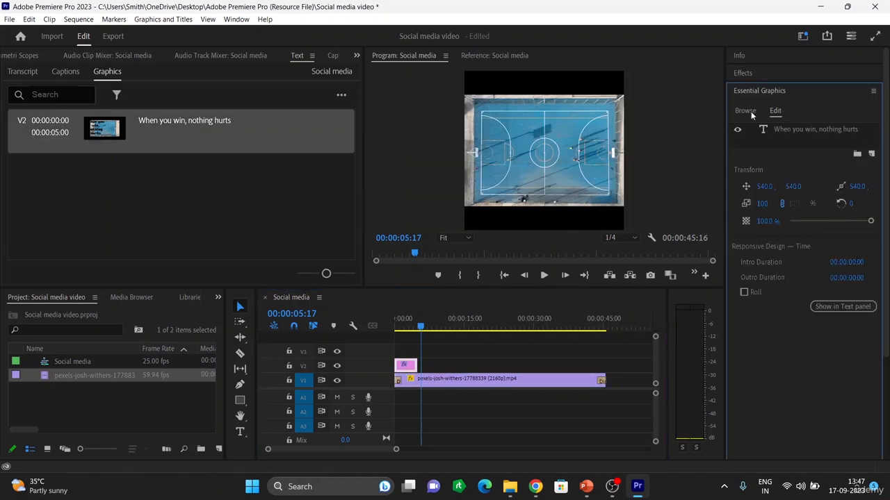
pyautogui.click(774, 111)
pyautogui.click(408, 367)
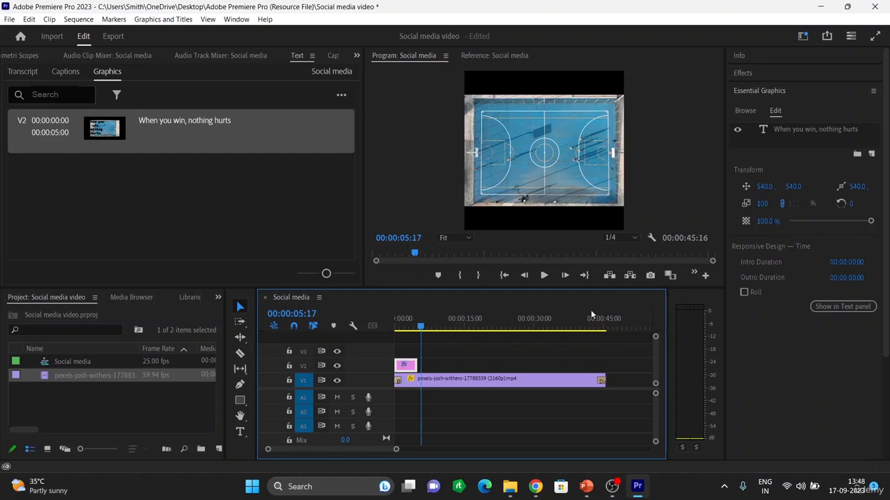
pyautogui.click(416, 327)
pyautogui.moveTo(416, 327); pyautogui.dragTo(408, 327)
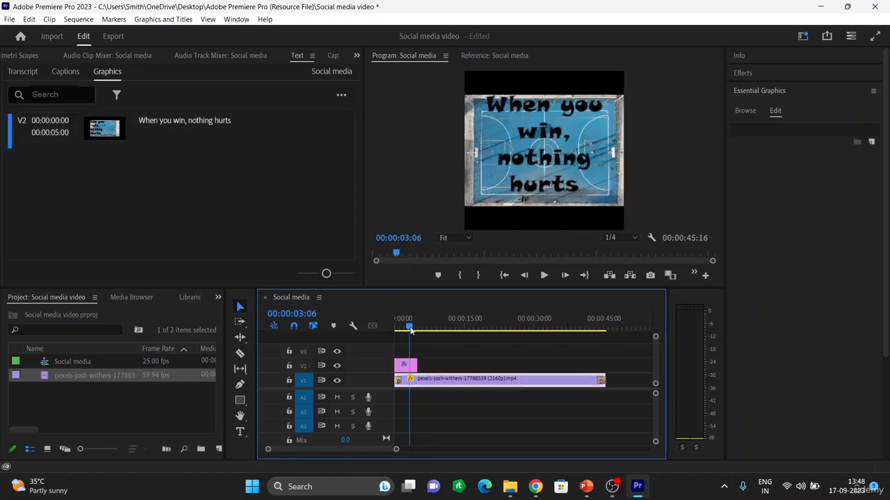
# Enable a white outer stroke of 10 on the caption text and nudge the caption slightly down and right
pyautogui.click(403, 371)
pyautogui.click(540, 158)
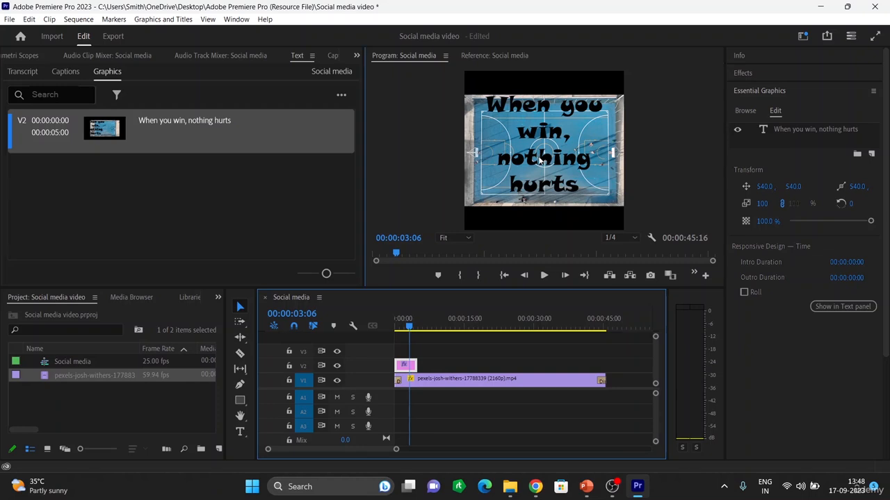
pyautogui.scroll(-3, 810, 348)
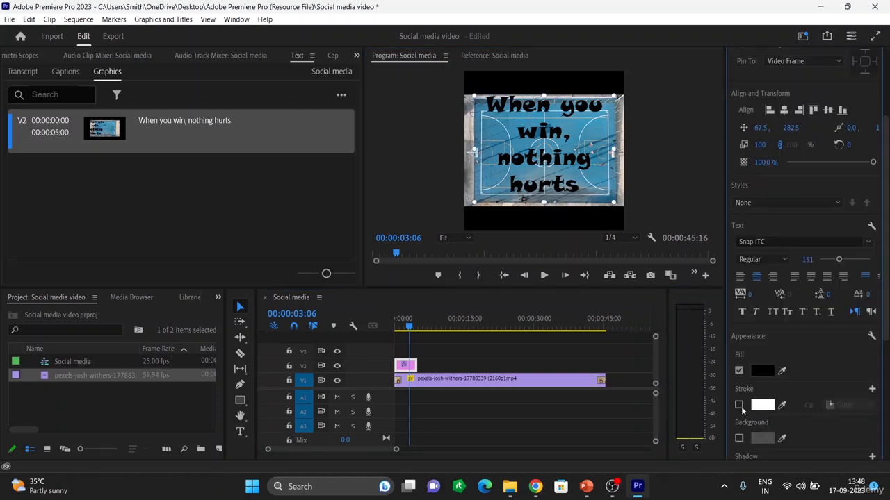
pyautogui.click(739, 406)
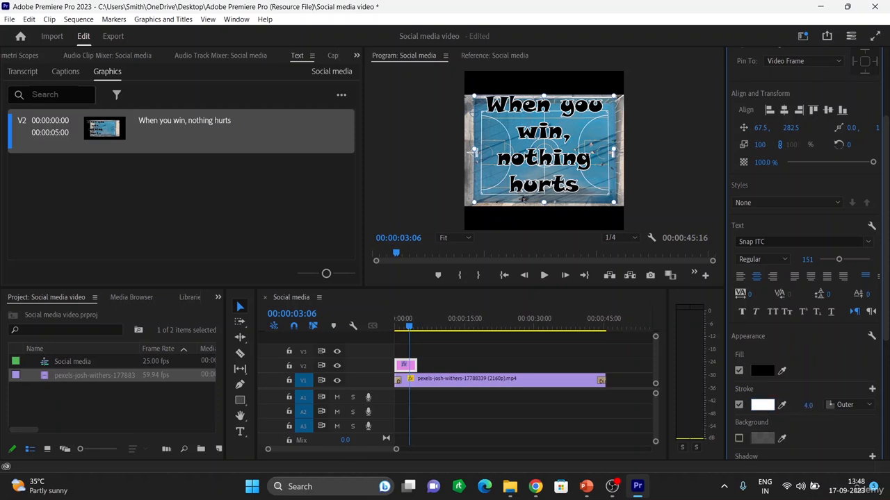
pyautogui.moveTo(809, 406); pyautogui.dragTo(804, 406)
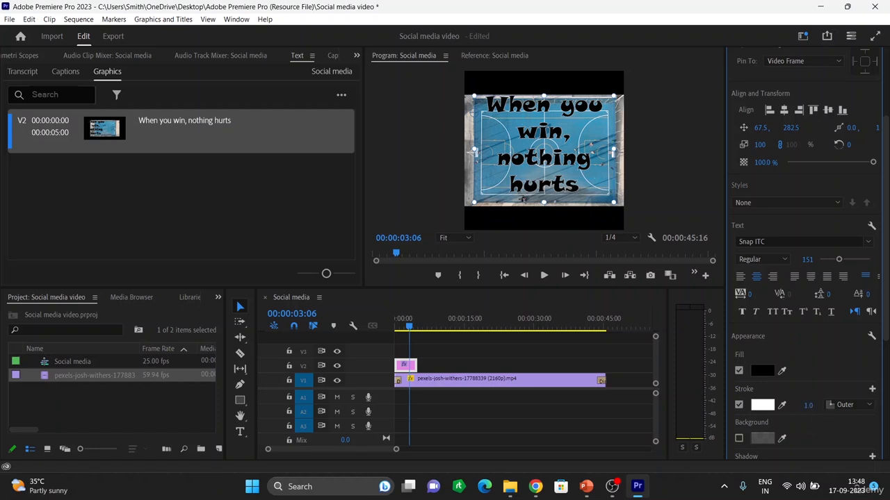
pyautogui.moveTo(809, 405); pyautogui.dragTo(822, 405)
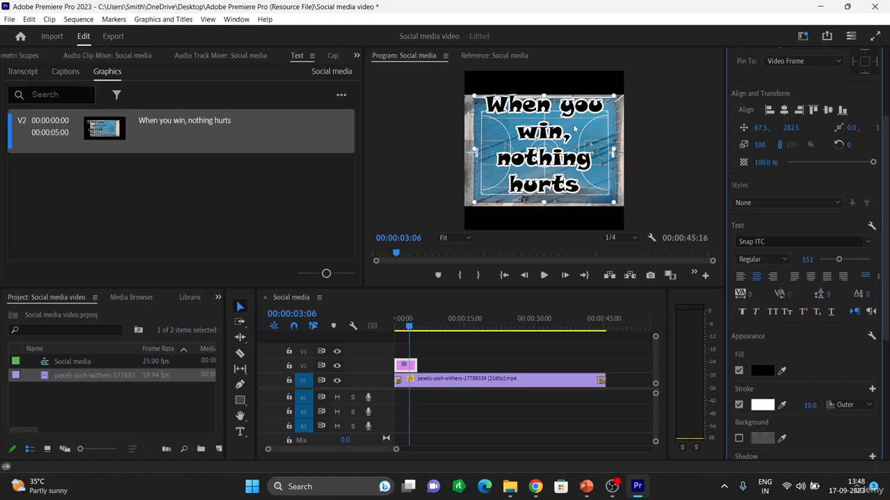
pyautogui.moveTo(574, 127); pyautogui.dragTo(584, 130)
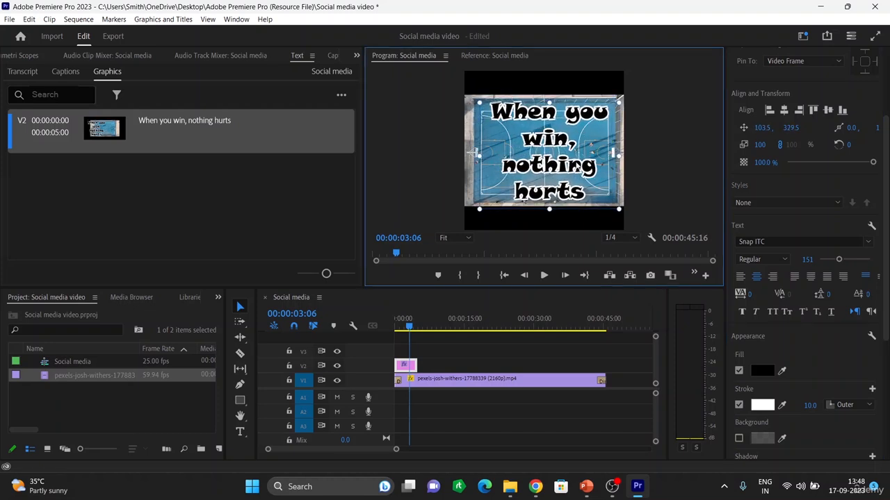
# Enable the caption background with 45% opacity, size 1.7 and corner radius 71
pyautogui.scroll(-1, 777, 423)
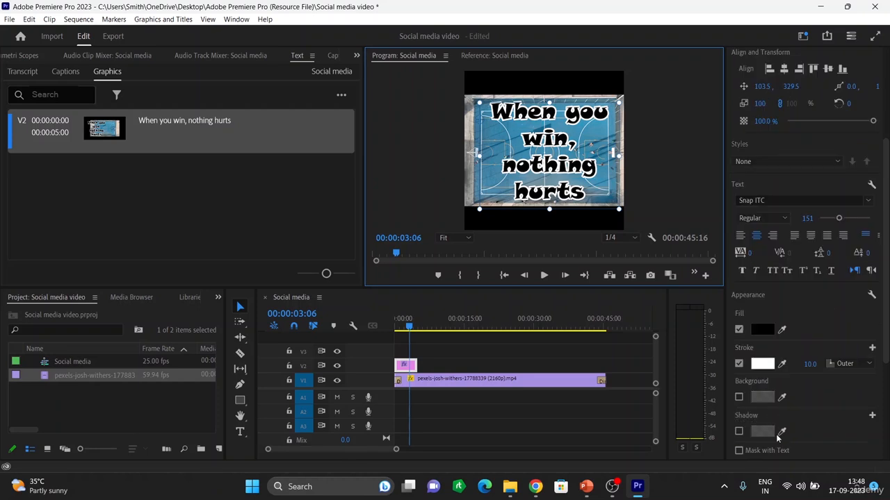
pyautogui.click(739, 397)
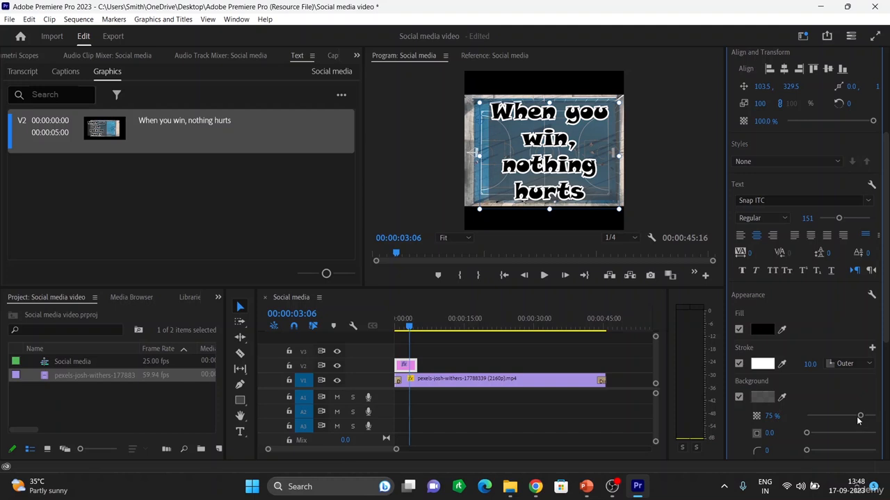
pyautogui.moveTo(860, 416); pyautogui.dragTo(837, 416)
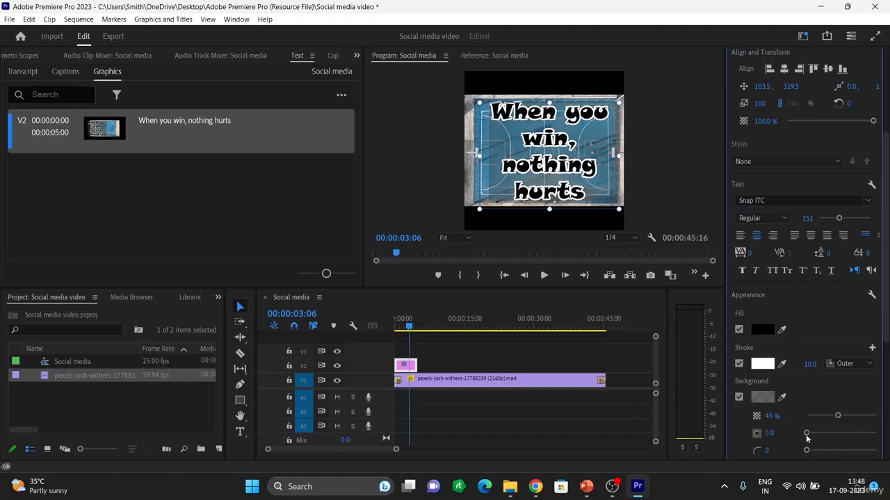
pyautogui.moveTo(807, 451); pyautogui.dragTo(859, 456)
pyautogui.moveTo(807, 433)
pyautogui.mouseDown()
pyautogui.moveTo(856, 450)
pyautogui.moveTo(796, 446)
pyautogui.mouseUp()
# Enable a drop shadow on the caption with 84% opacity and distance 0
pyautogui.scroll(-1, 800, 368)
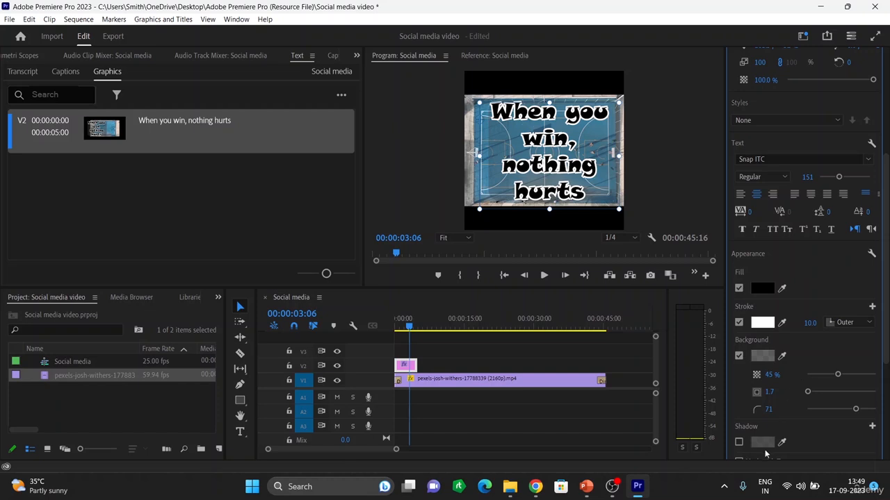
pyautogui.click(738, 443)
pyautogui.scroll(-2, 800, 414)
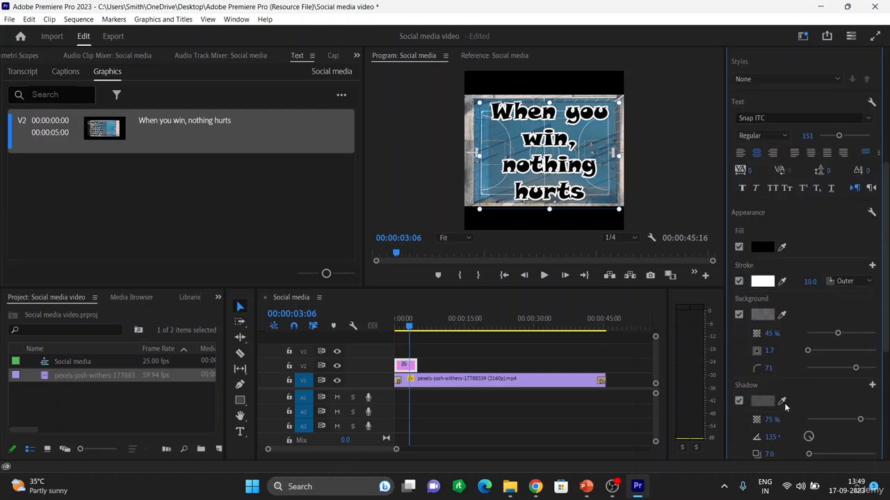
pyautogui.moveTo(860, 380)
pyautogui.mouseDown()
pyautogui.moveTo(840, 381)
pyautogui.moveTo(864, 386)
pyautogui.mouseUp()
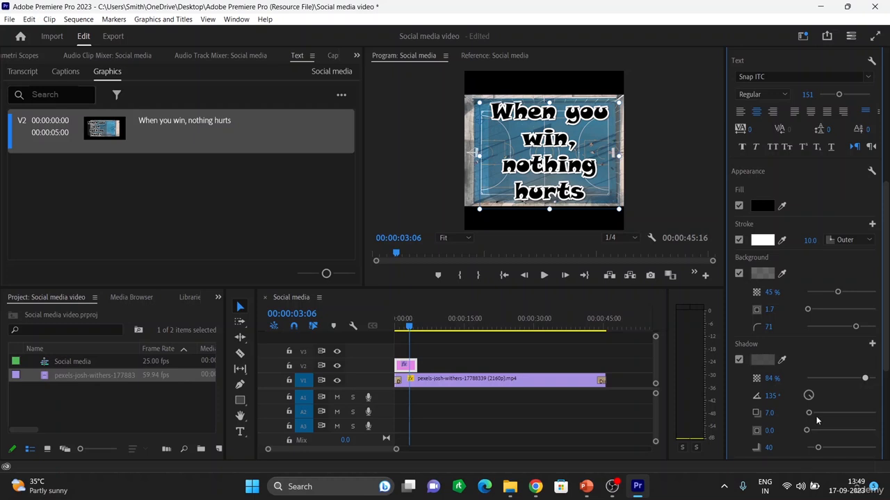
pyautogui.moveTo(810, 413)
pyautogui.mouseDown()
pyautogui.moveTo(854, 417)
pyautogui.moveTo(799, 401)
pyautogui.mouseUp()
# Play the sequence from the start to preview the styled caption, then scrub back into the caption clip
pyautogui.scroll(-2, 827, 421)
pyautogui.scroll(-2, 828, 417)
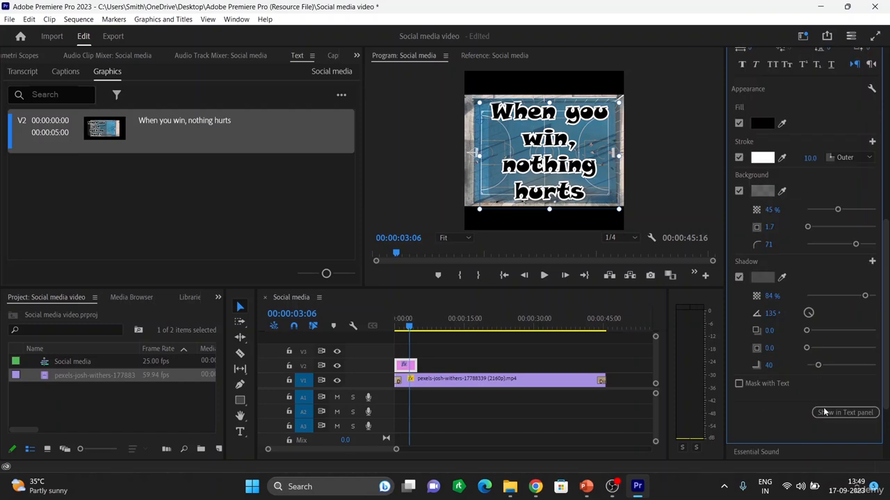
pyautogui.scroll(2, 819, 281)
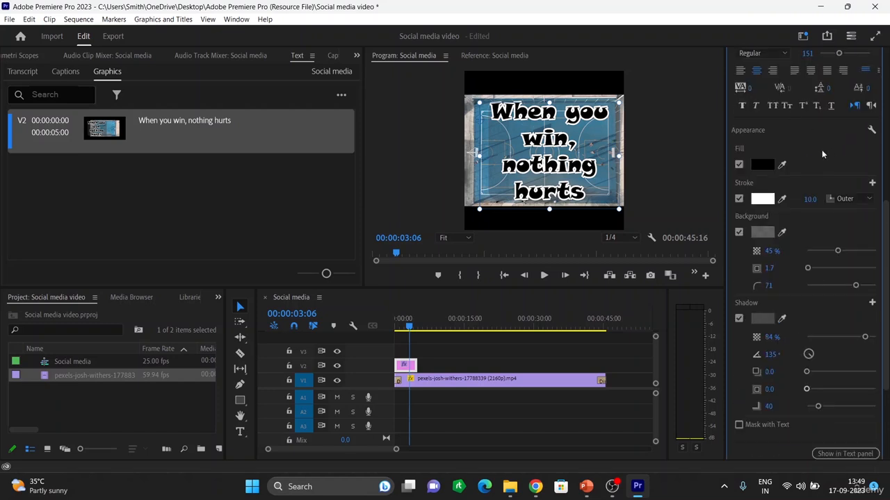
pyautogui.press('Home')
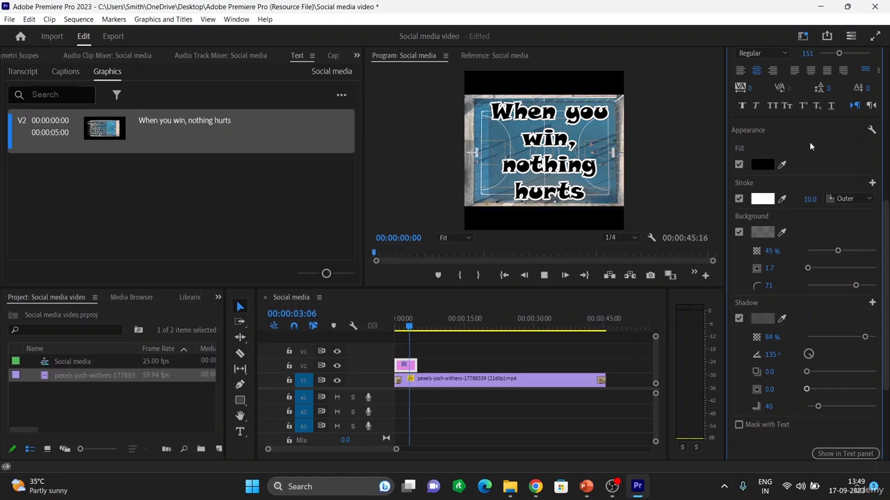
pyautogui.press('space')
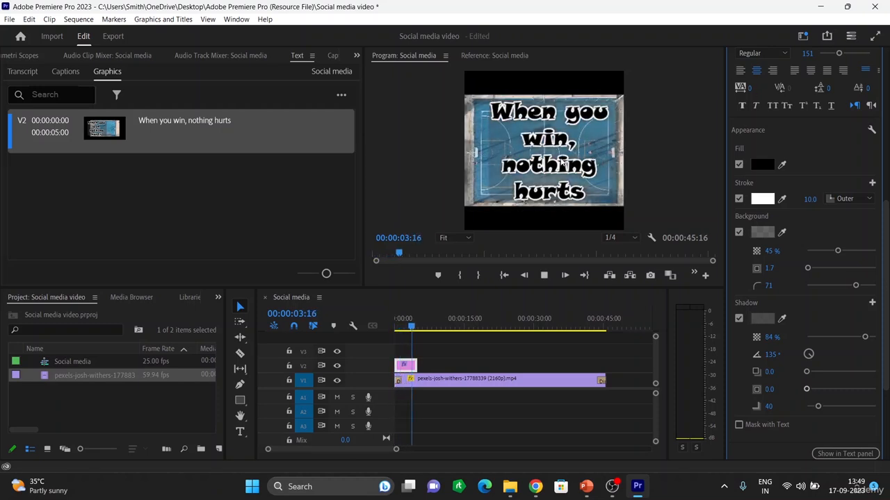
pyautogui.click(557, 146)
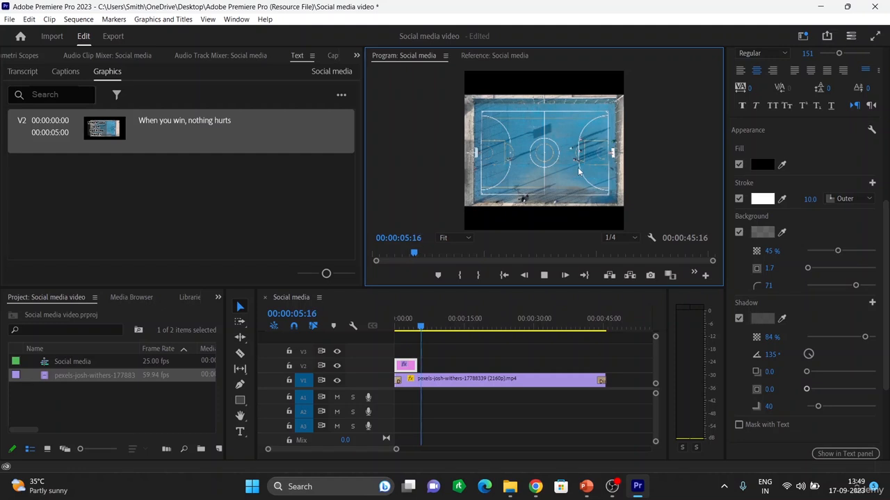
pyautogui.press('space')
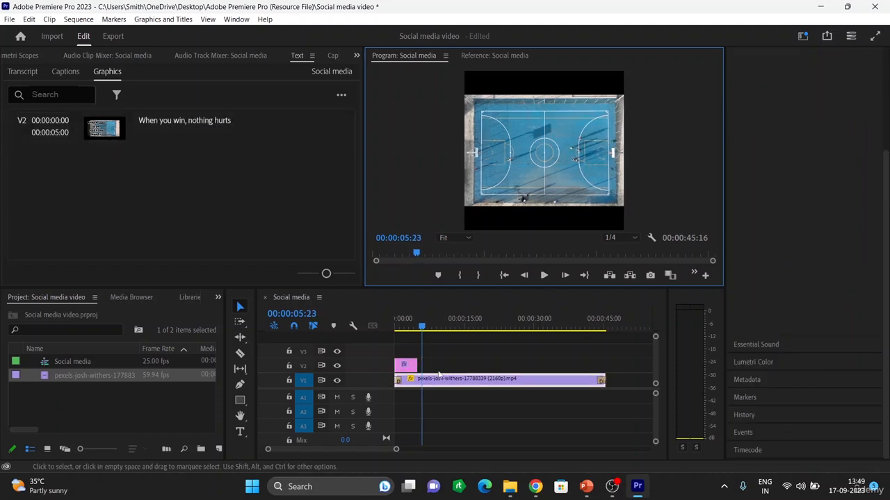
pyautogui.click(409, 369)
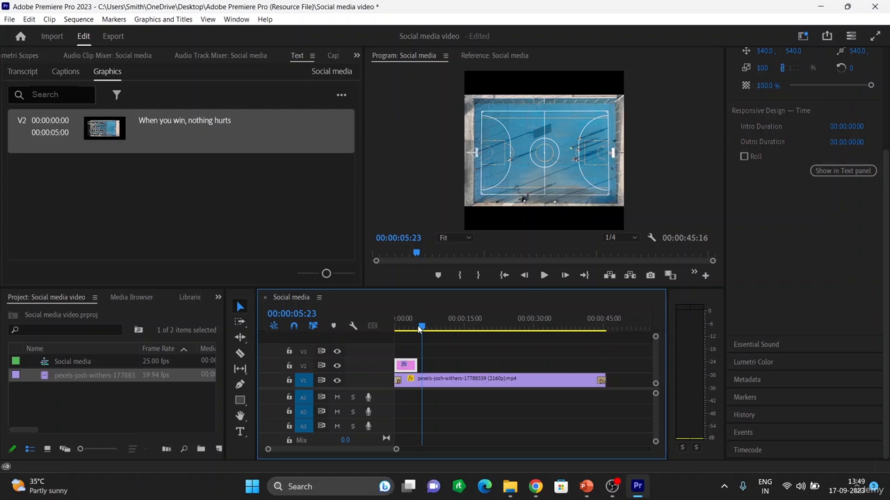
pyautogui.moveTo(419, 329); pyautogui.dragTo(400, 328)
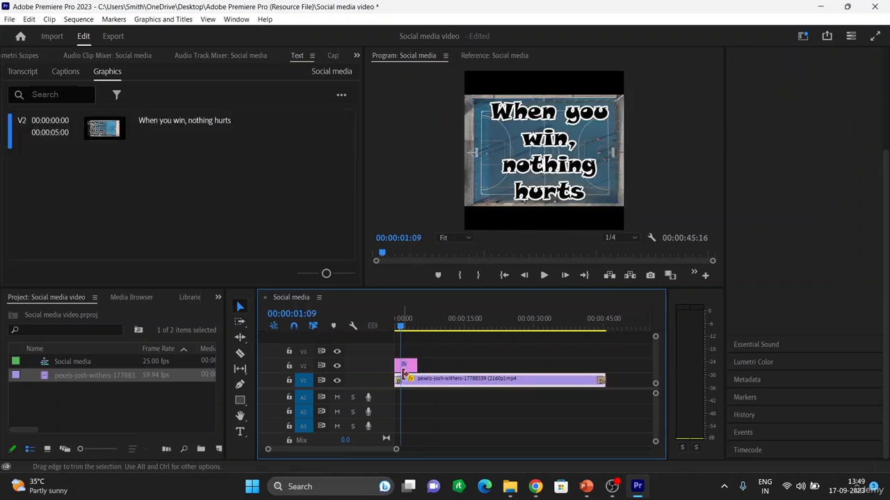
# Reposition the caption text slightly up and left within the frame
pyautogui.click(409, 367)
pyautogui.click(541, 172)
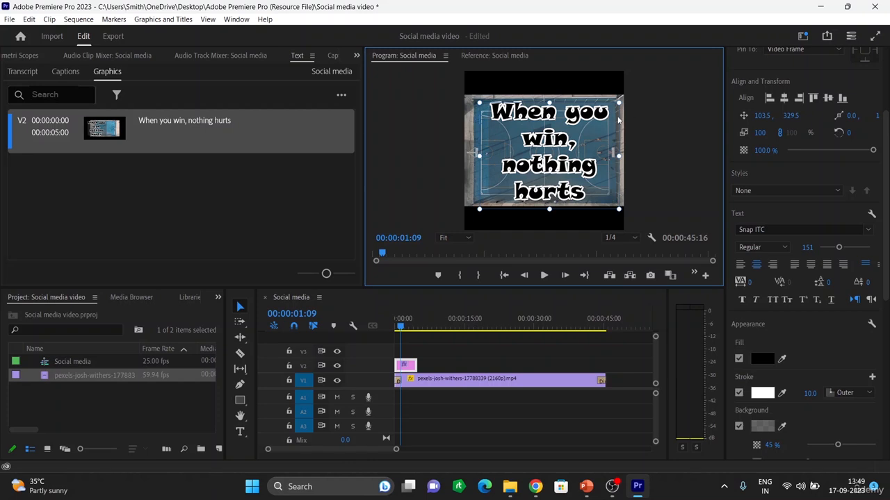
pyautogui.moveTo(600, 130)
pyautogui.mouseDown()
pyautogui.moveTo(591, 129)
pyautogui.moveTo(602, 124)
pyautogui.mouseUp()
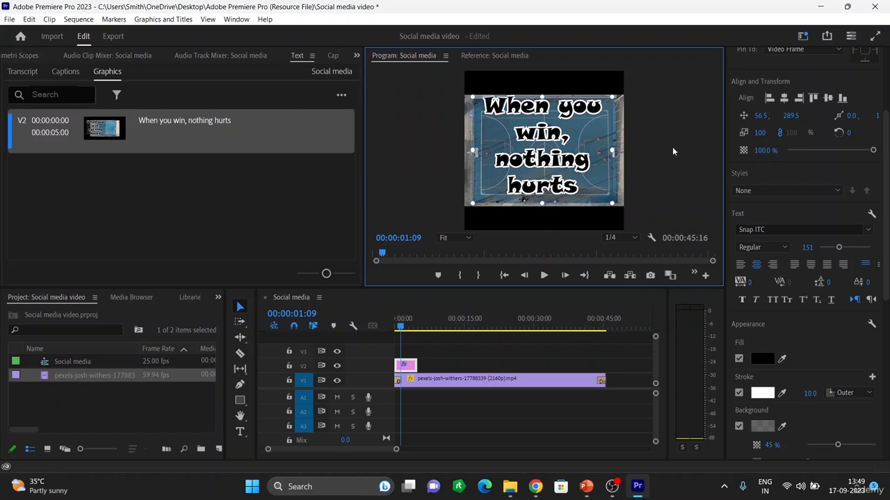
pyautogui.click(652, 163)
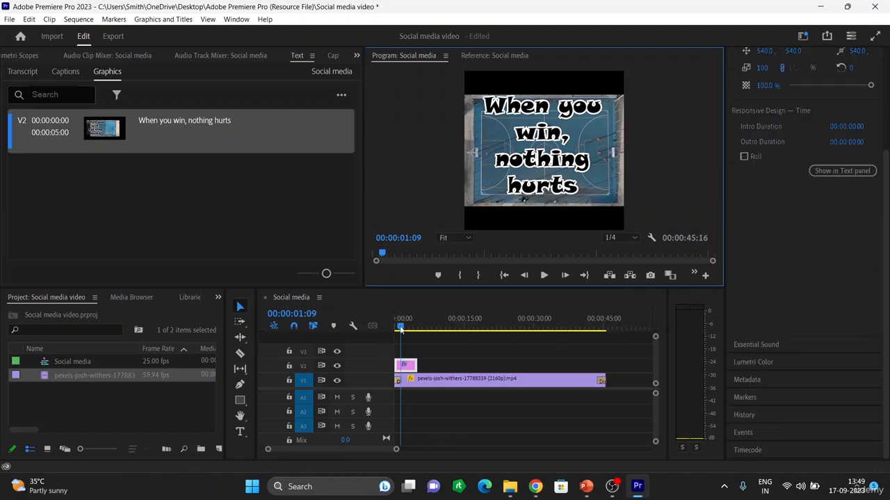
# Play back the start of the sequence to check the caption's new position
pyautogui.moveTo(400, 327); pyautogui.dragTo(386, 326)
pyautogui.press('space')
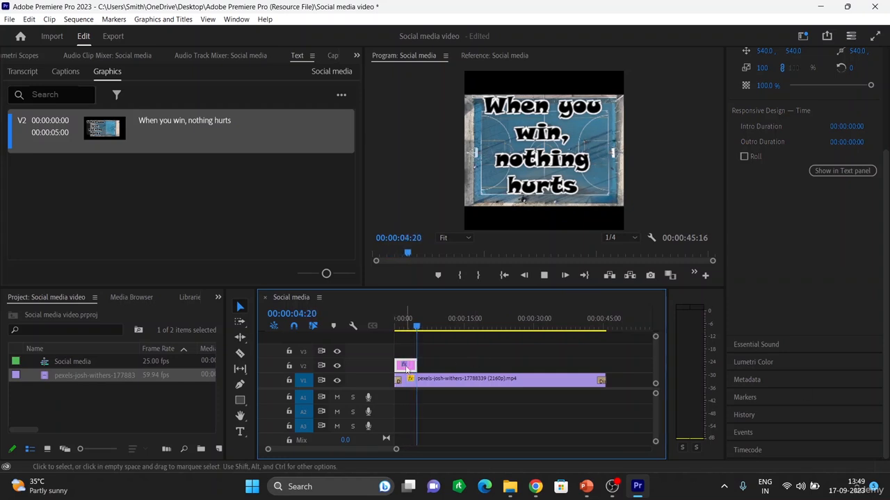
pyautogui.press('space')
pyautogui.moveTo(417, 331); pyautogui.dragTo(401, 331)
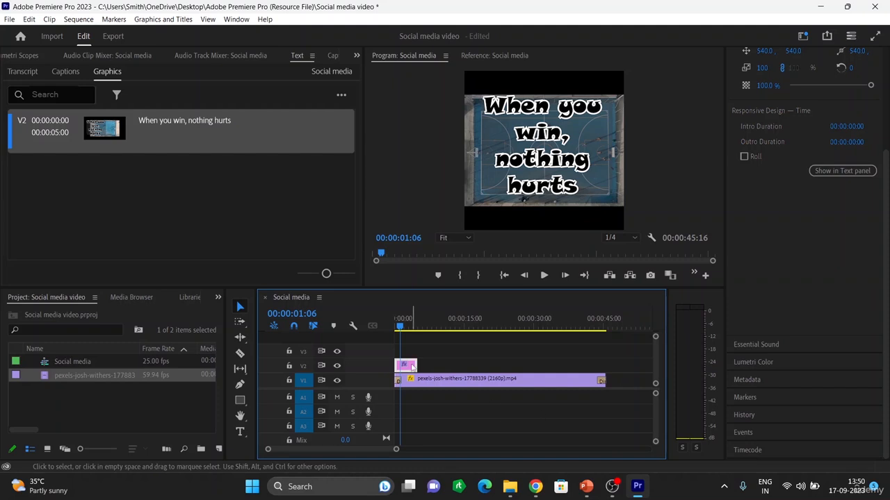
# Turn off the caption's background and shadow, keeping only the fill and stroke
pyautogui.scroll(1, 840, 193)
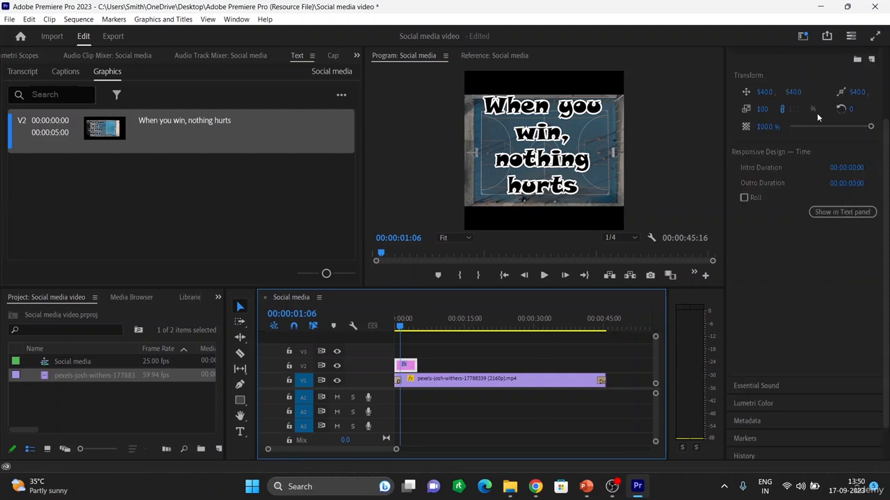
pyautogui.scroll(1, 813, 146)
pyautogui.click(567, 174)
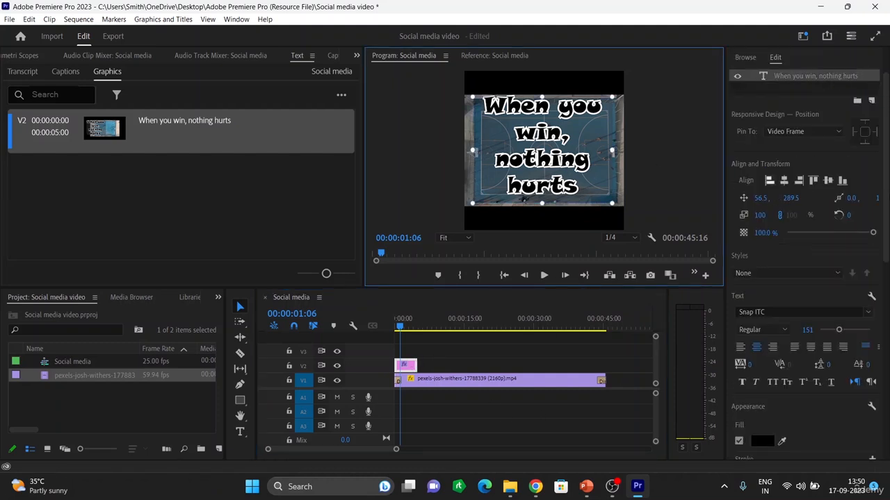
pyautogui.scroll(-1, 778, 386)
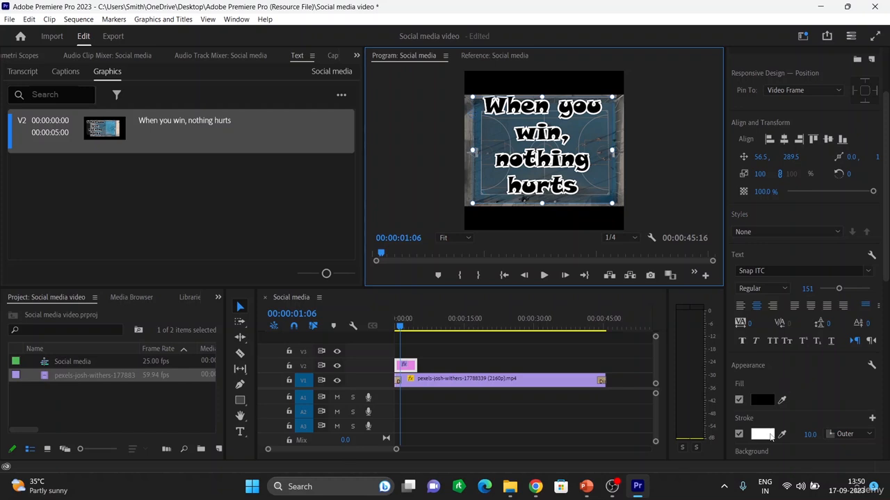
pyautogui.scroll(-2, 770, 436)
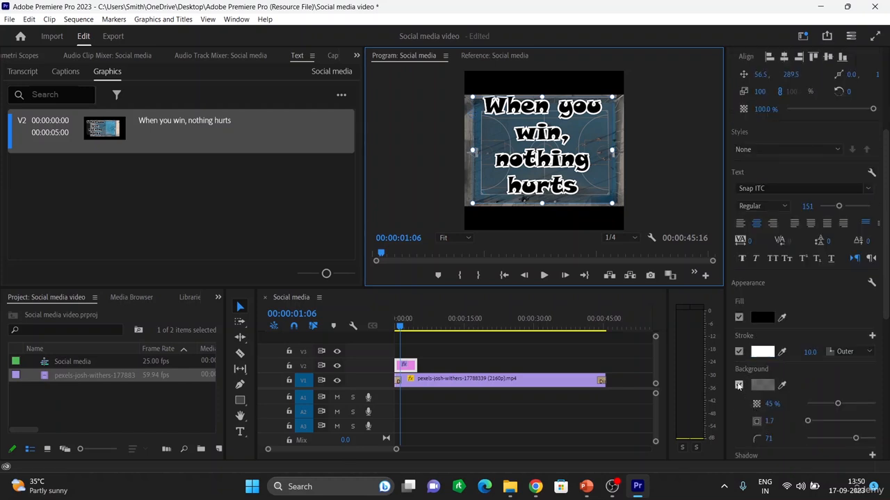
pyautogui.click(738, 385)
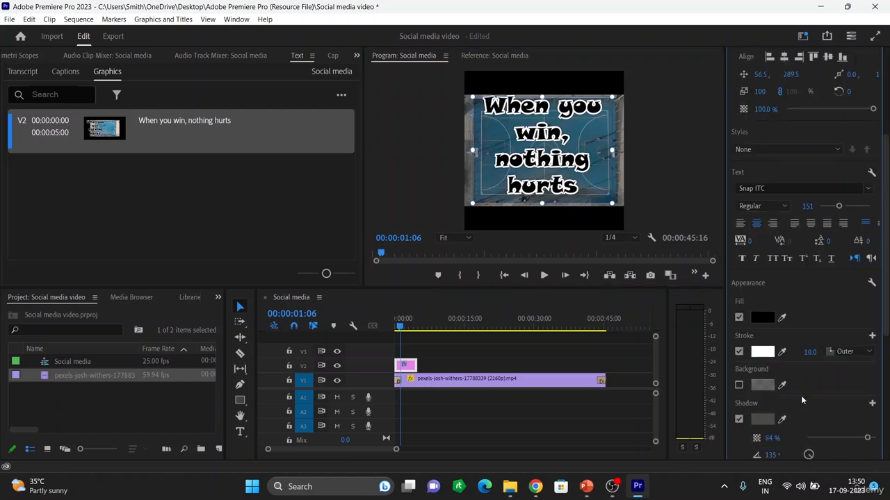
pyautogui.scroll(-2, 801, 400)
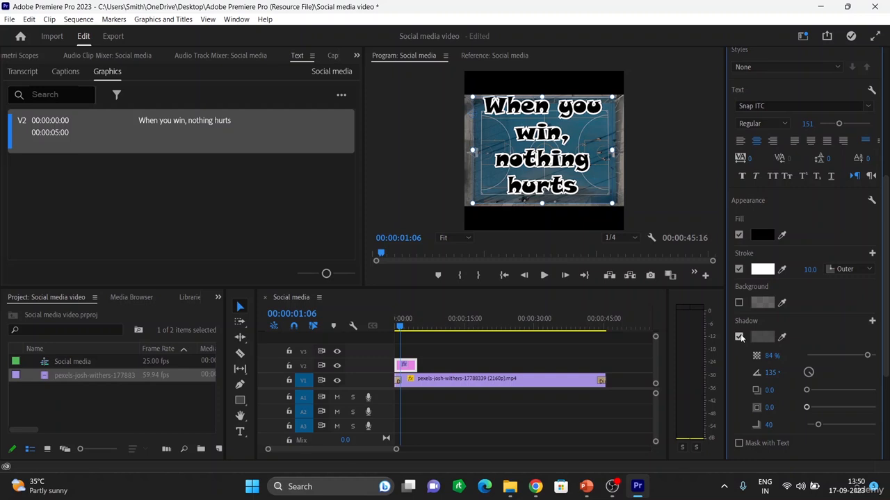
pyautogui.click(739, 337)
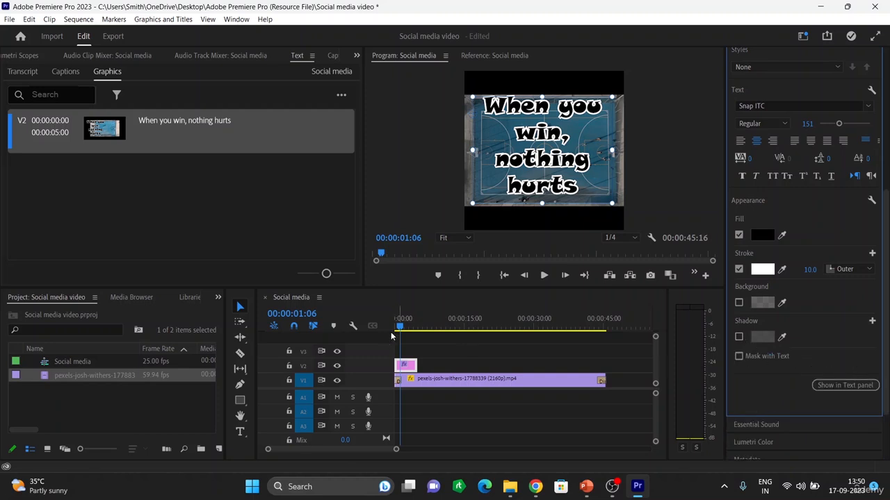
# Play the sequence from the beginning to preview the caption with stroke only
pyautogui.moveTo(400, 327); pyautogui.dragTo(379, 328)
pyautogui.press('space')
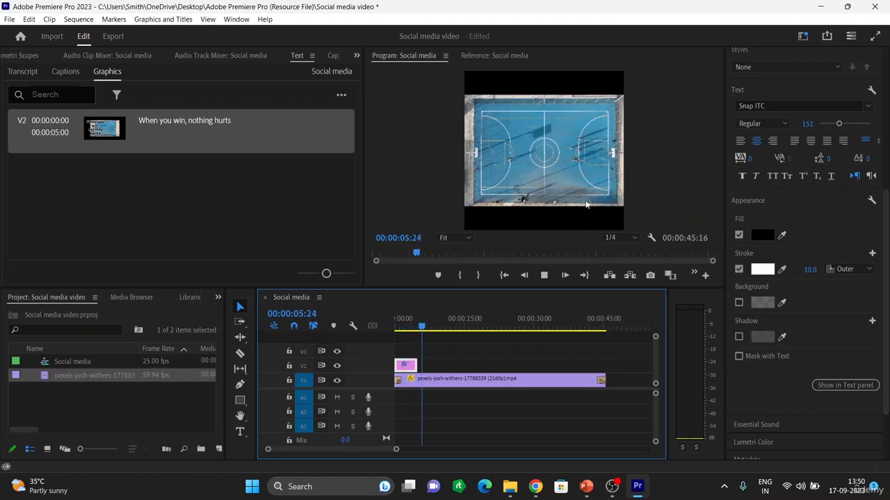
pyautogui.press('space')
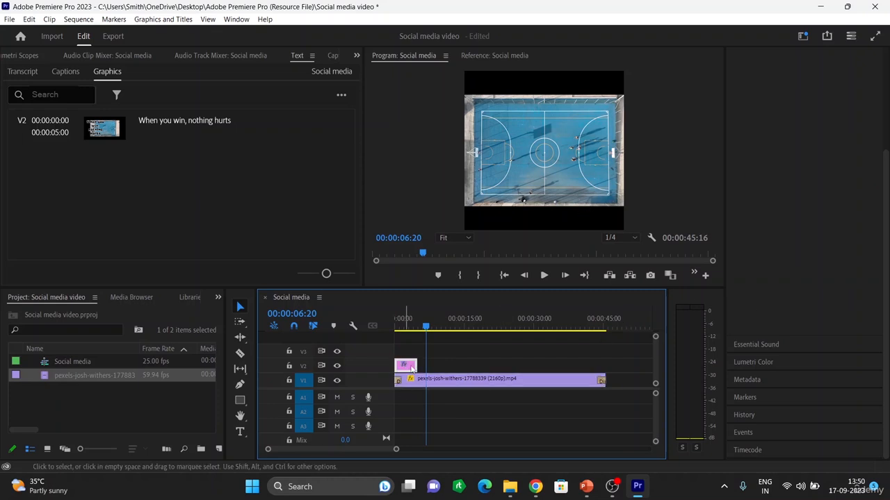
# Extend the caption clip's end on the timeline to lengthen its duration
pyautogui.click(411, 365)
pyautogui.moveTo(415, 365); pyautogui.dragTo(442, 366)
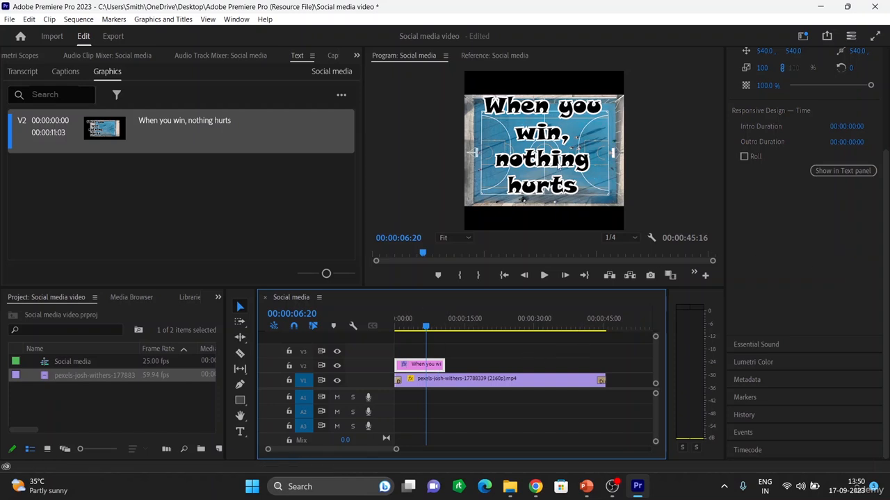
# Select the caption and scale it down to about 82.6%
pyautogui.click(557, 162)
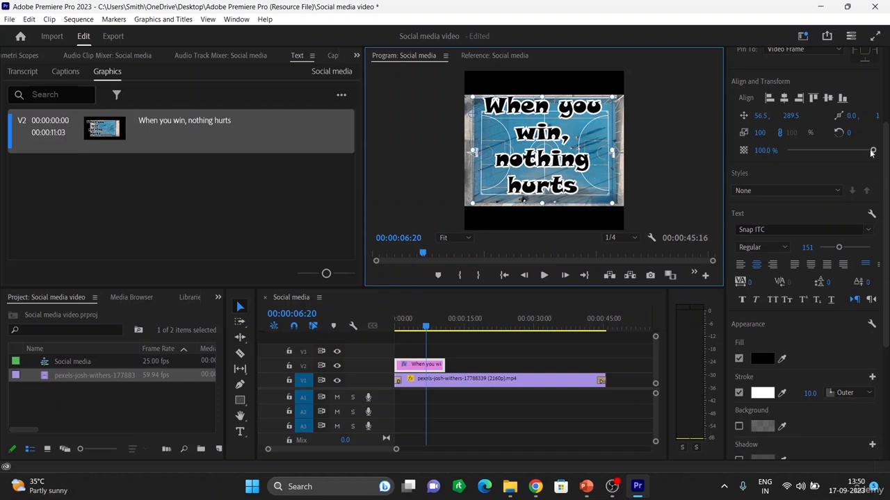
pyautogui.moveTo(872, 152)
pyautogui.mouseDown()
pyautogui.moveTo(830, 151)
pyautogui.moveTo(856, 155)
pyautogui.mouseUp()
pyautogui.scroll(2, 799, 146)
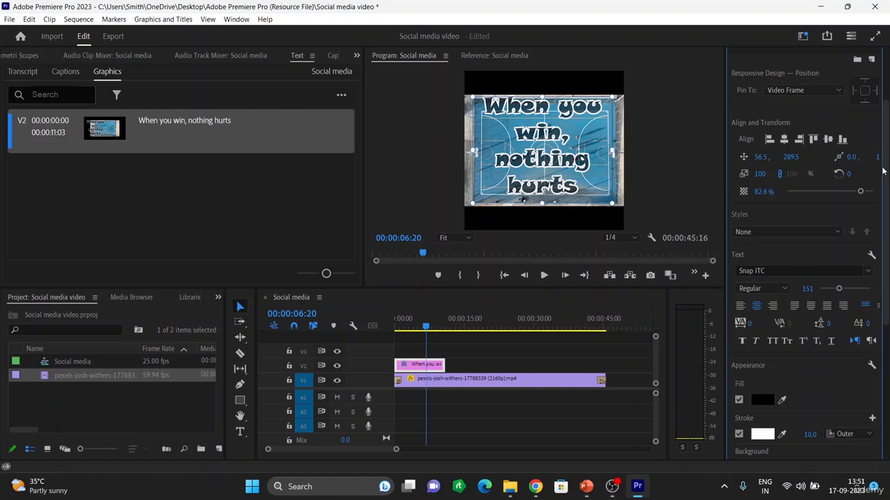
# Highlight the word "hurts" in the caption and set its fill colour to 9A3535, keeping the white stroke
pyautogui.click(571, 196)
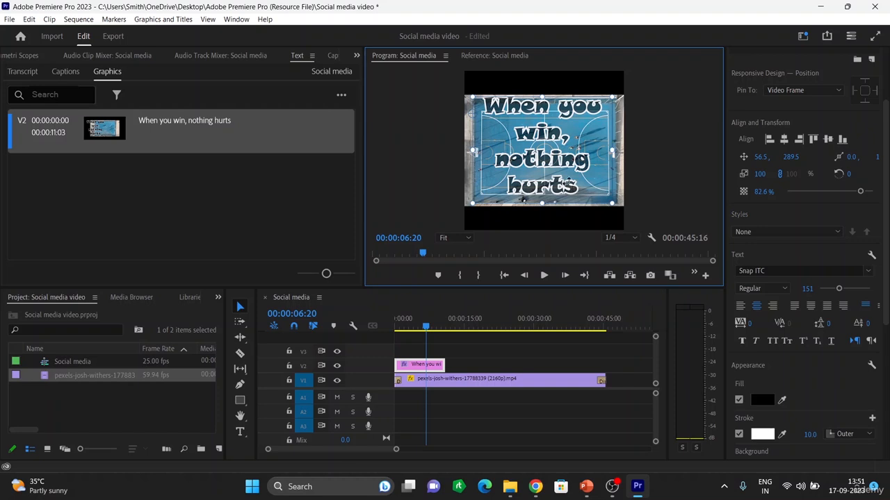
pyautogui.click(240, 431)
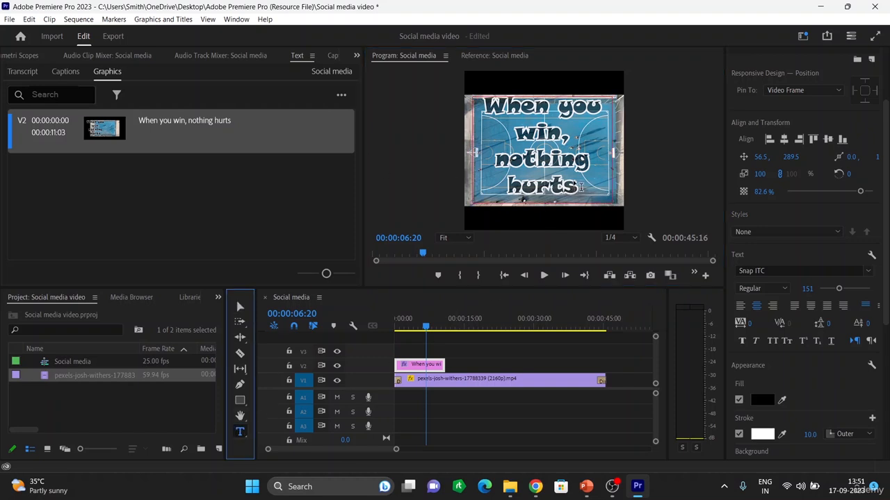
pyautogui.moveTo(580, 189); pyautogui.dragTo(506, 175)
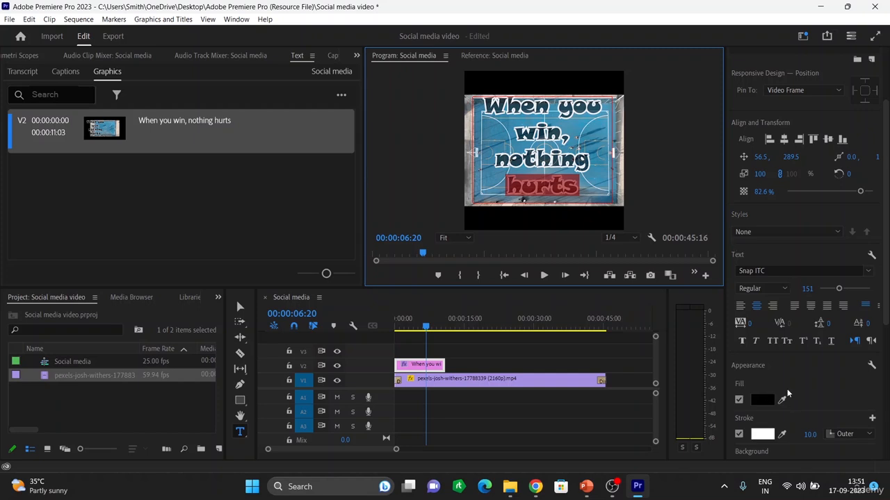
pyautogui.click(761, 400)
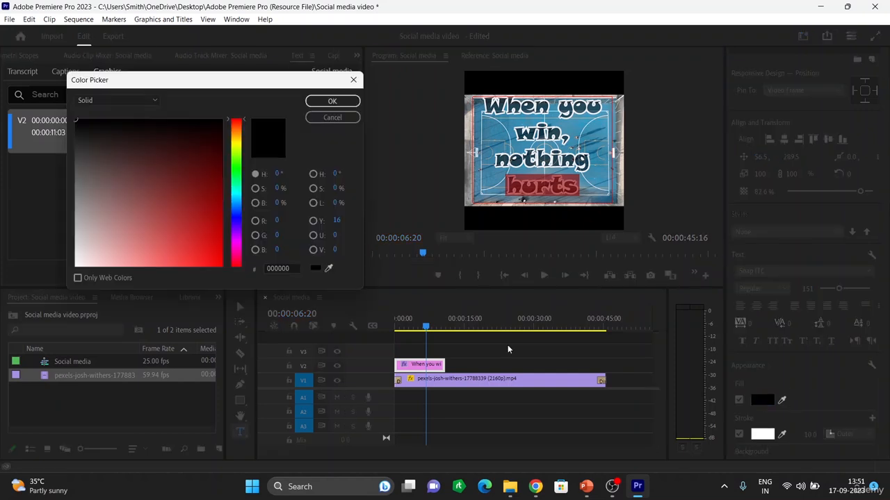
pyautogui.click(170, 206)
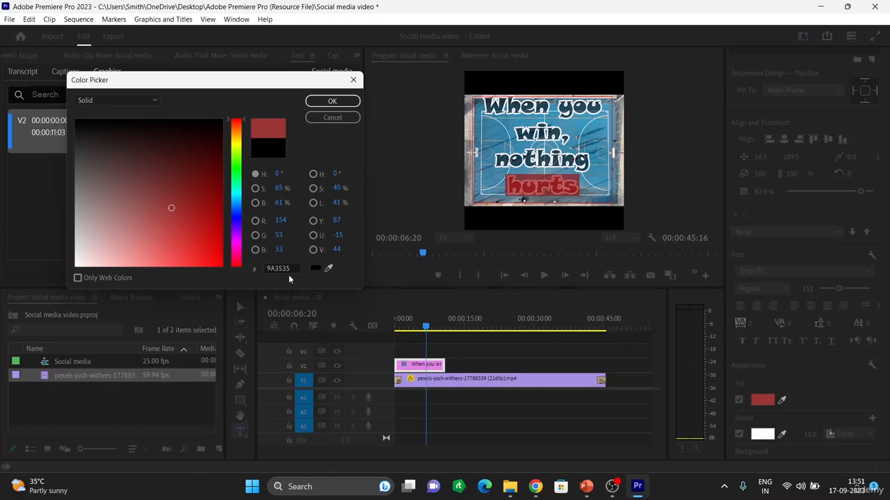
pyautogui.click(333, 101)
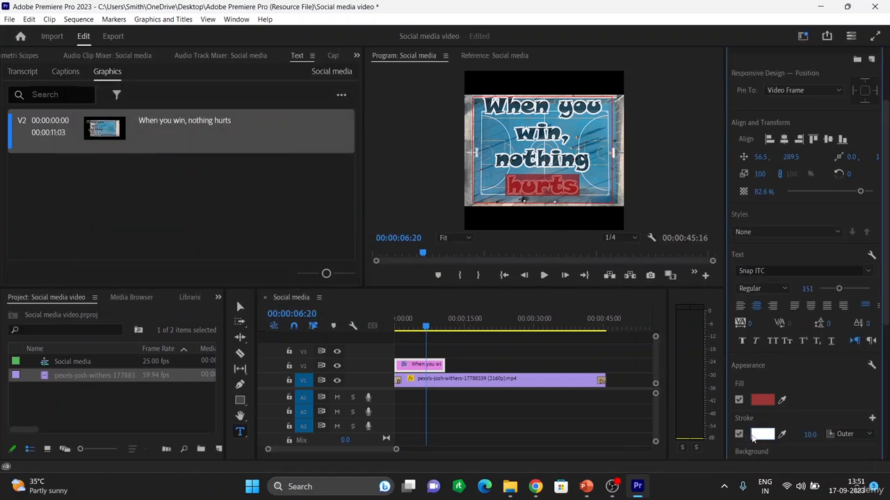
pyautogui.click(762, 436)
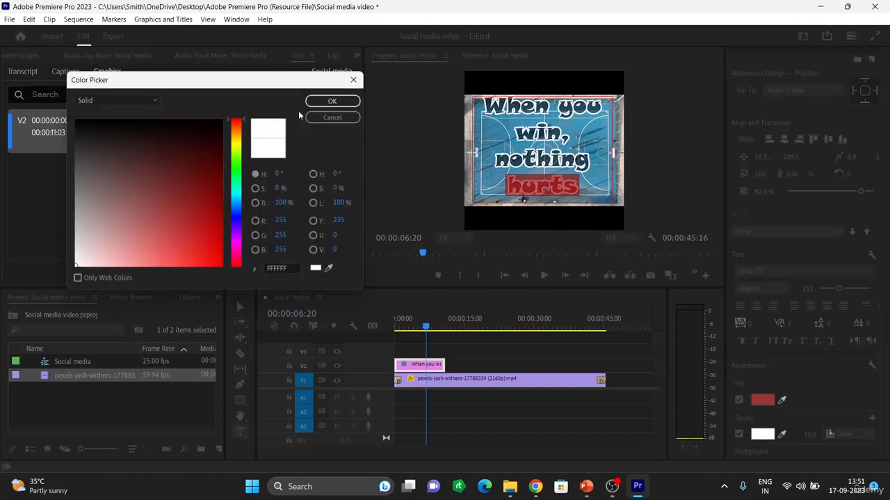
pyautogui.click(332, 101)
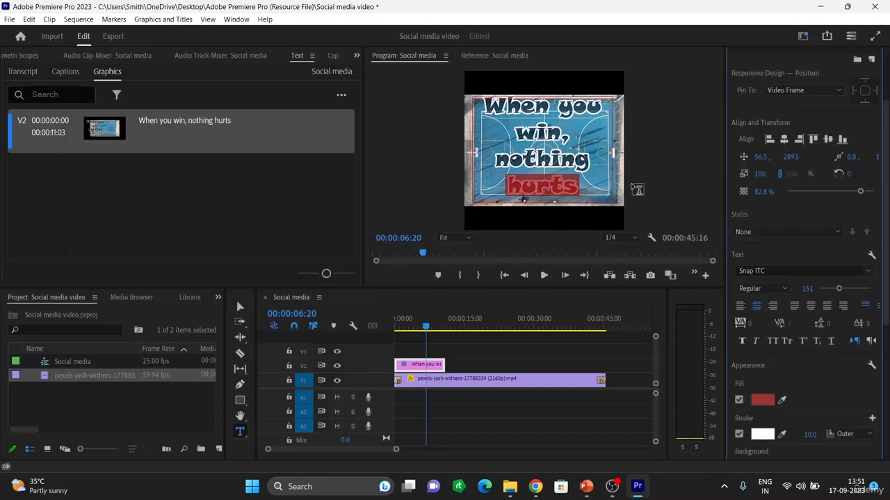
# Delete the highlighted word "hurts" and undo the deletion
pyautogui.click(636, 189)
pyautogui.press('BackSpace')
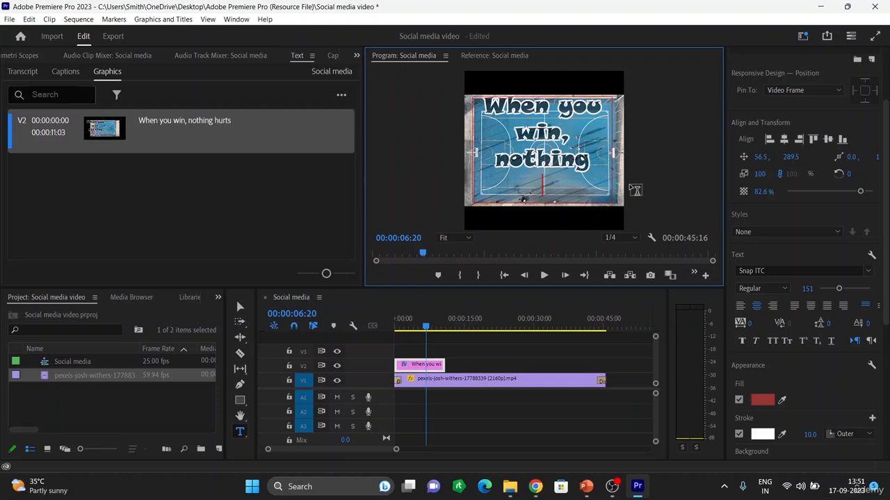
pyautogui.hotkey('ctrl', 'z')
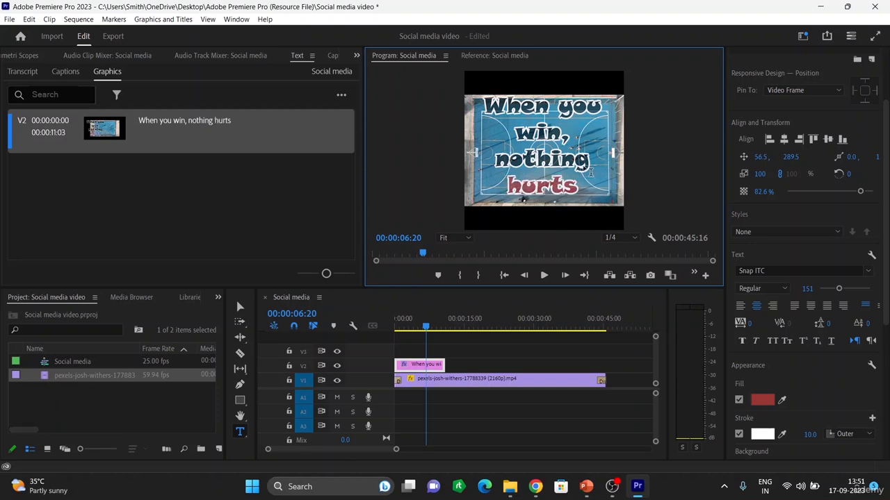
# Create an empty text box beside the frame and clear it again
pyautogui.click(648, 157)
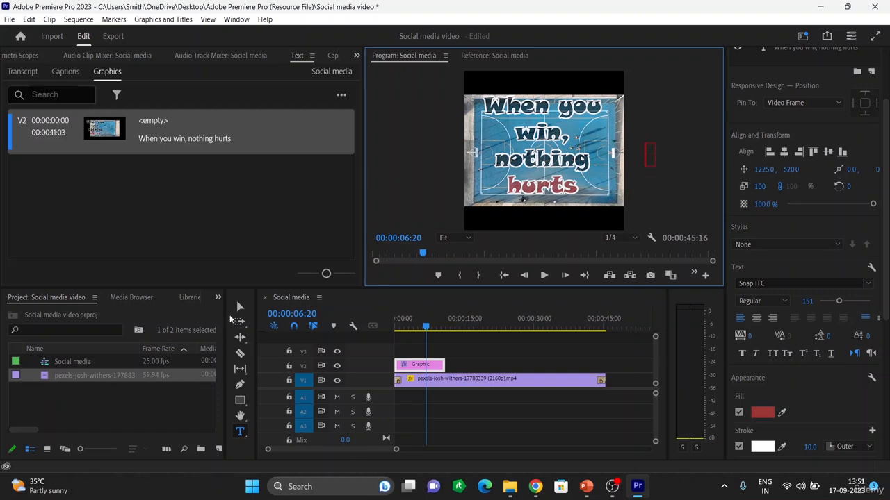
pyautogui.click(240, 306)
pyautogui.click(646, 154)
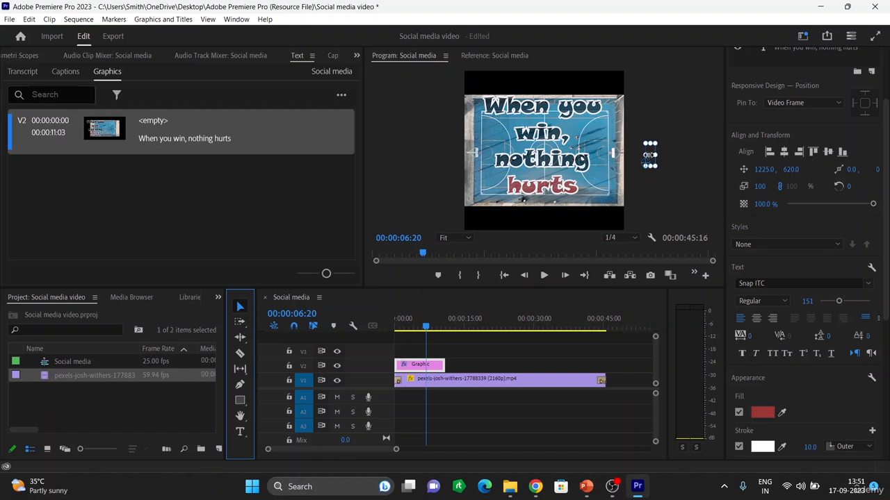
pyautogui.rightClick(652, 165)
pyautogui.click(678, 190)
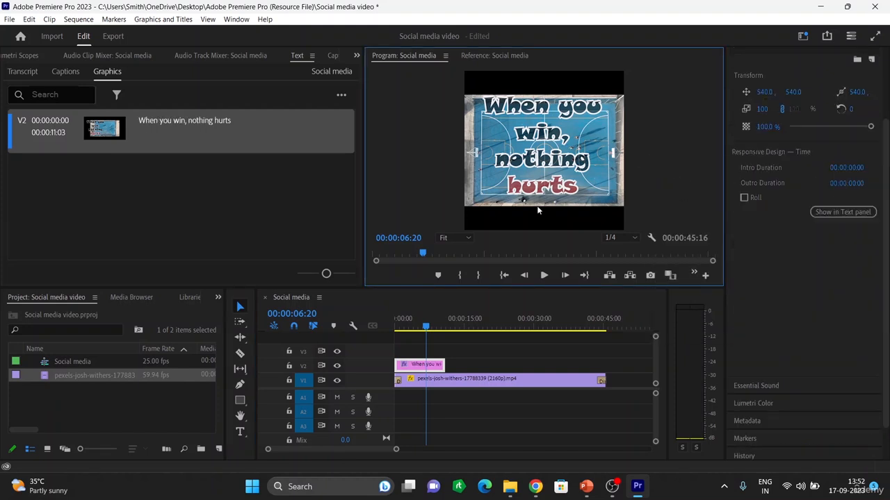
# Play the sequence from the beginning to preview the caption with the red word
pyautogui.click(222, 212)
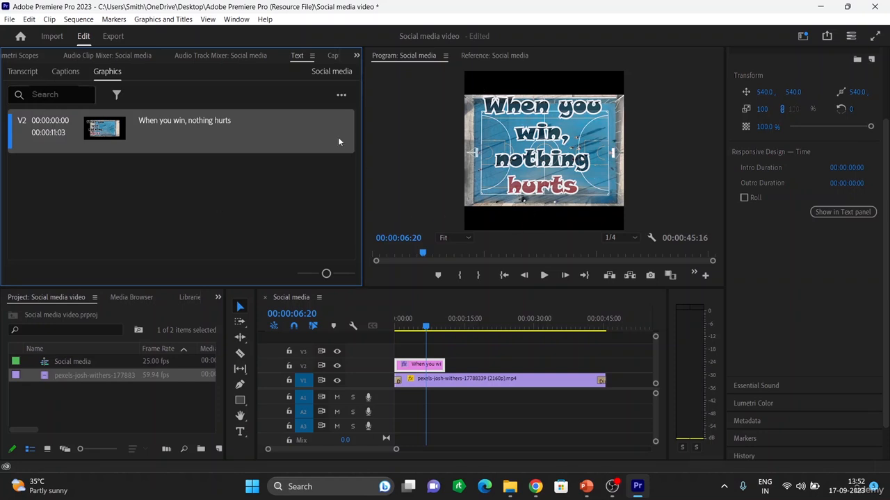
pyautogui.moveTo(362, 148); pyautogui.dragTo(319, 143)
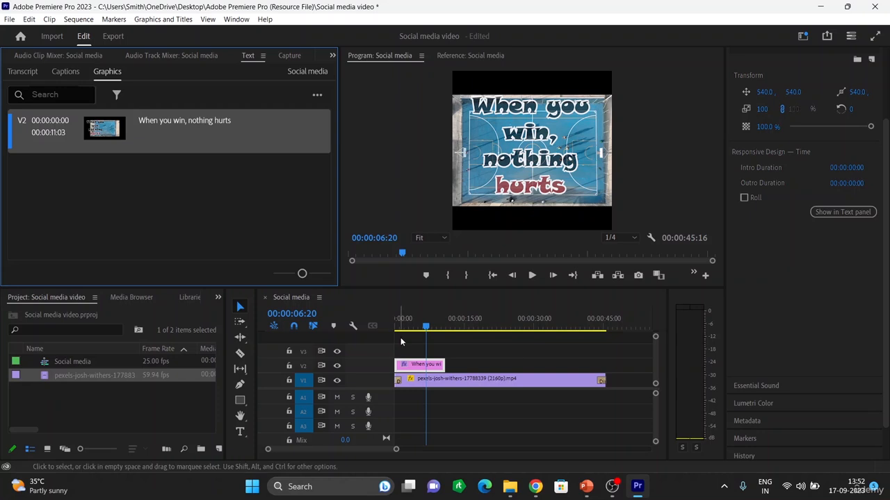
pyautogui.moveTo(425, 326); pyautogui.dragTo(389, 324)
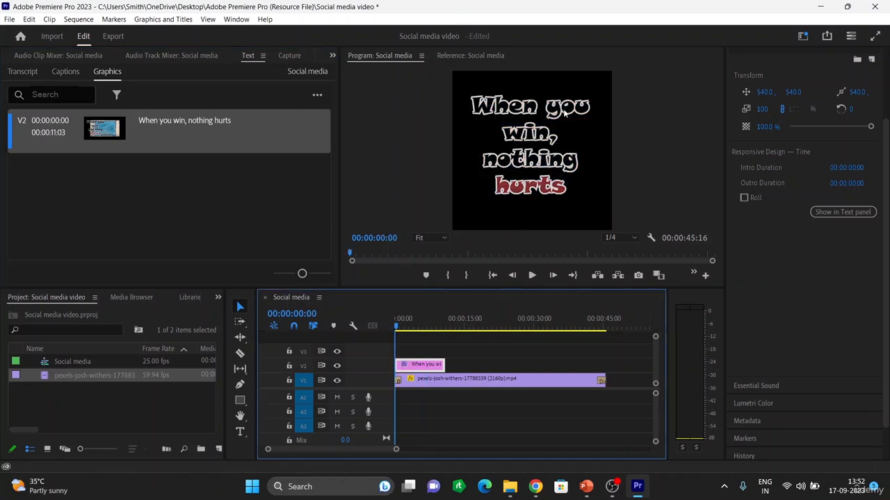
pyautogui.press('space')
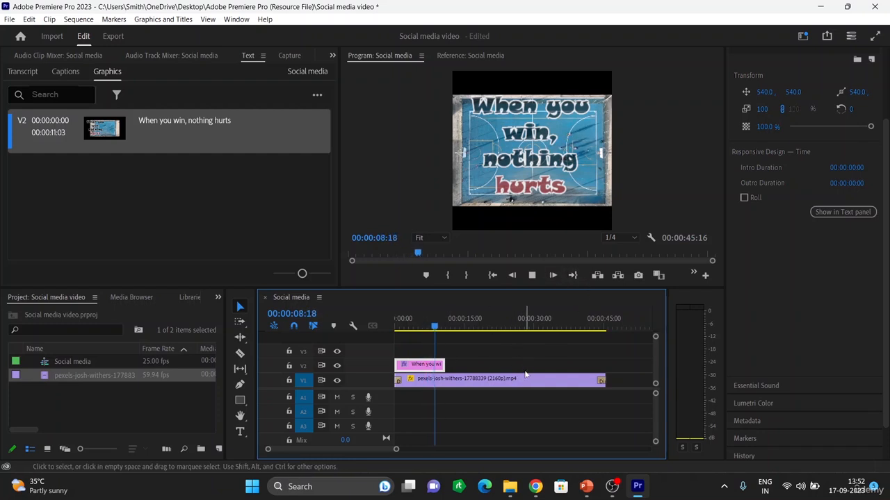
pyautogui.press('space')
# Select the caption clip and open its Effect Controls panel
pyautogui.click(456, 407)
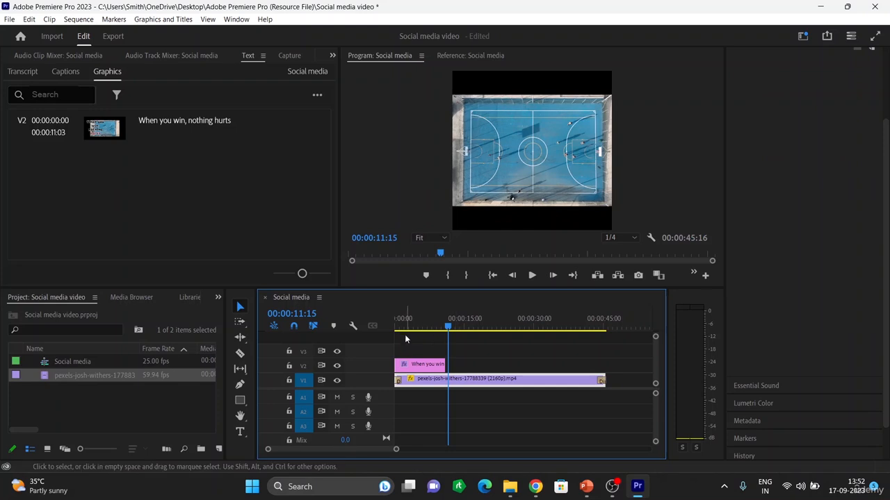
pyautogui.click(418, 365)
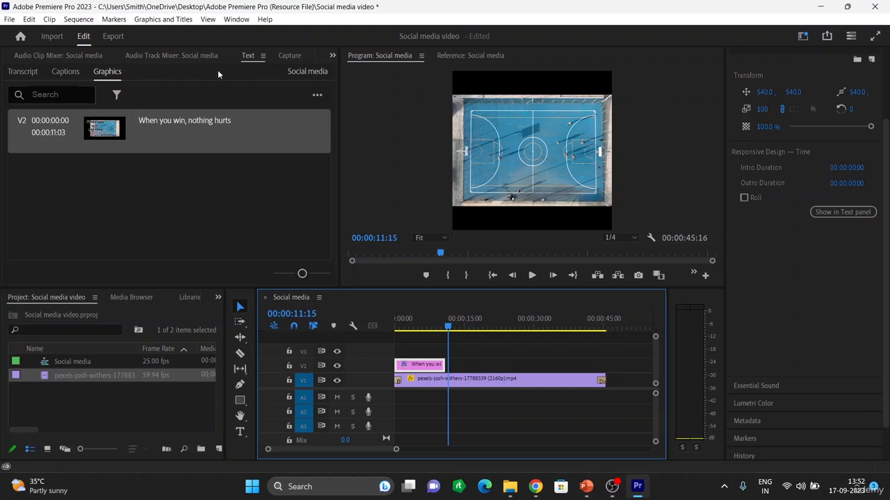
pyautogui.click(263, 56)
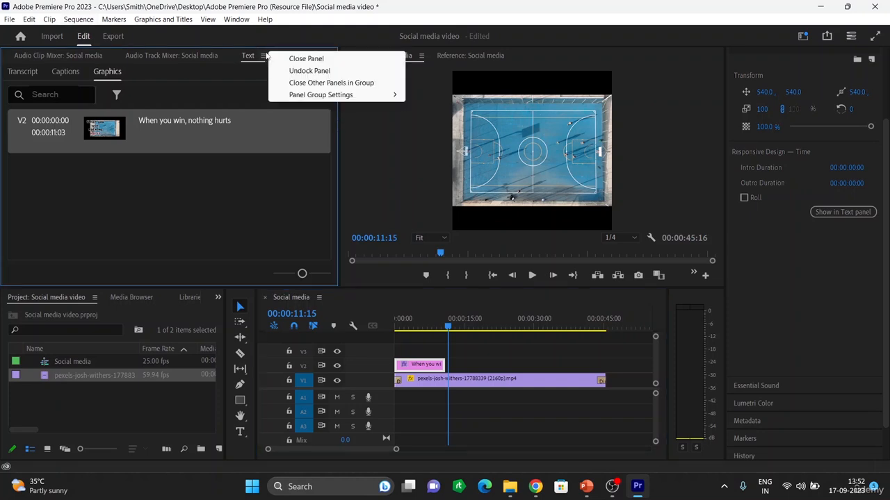
pyautogui.click(224, 124)
pyautogui.click(332, 56)
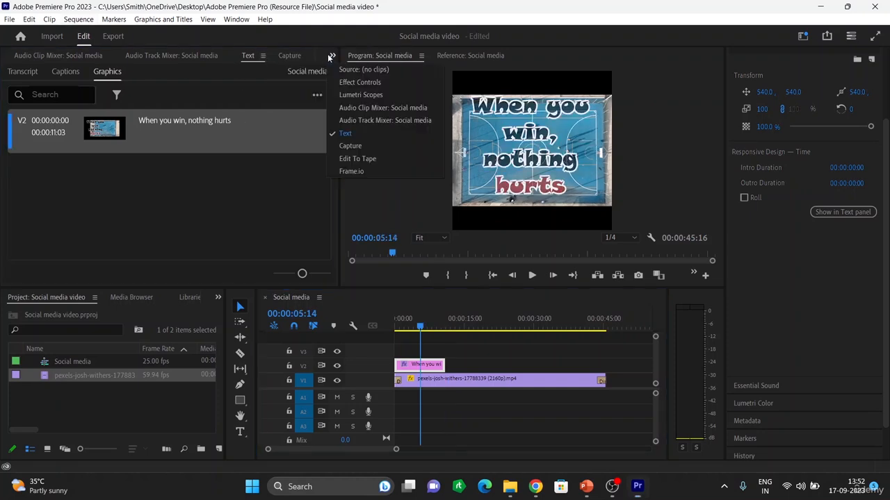
pyautogui.click(359, 83)
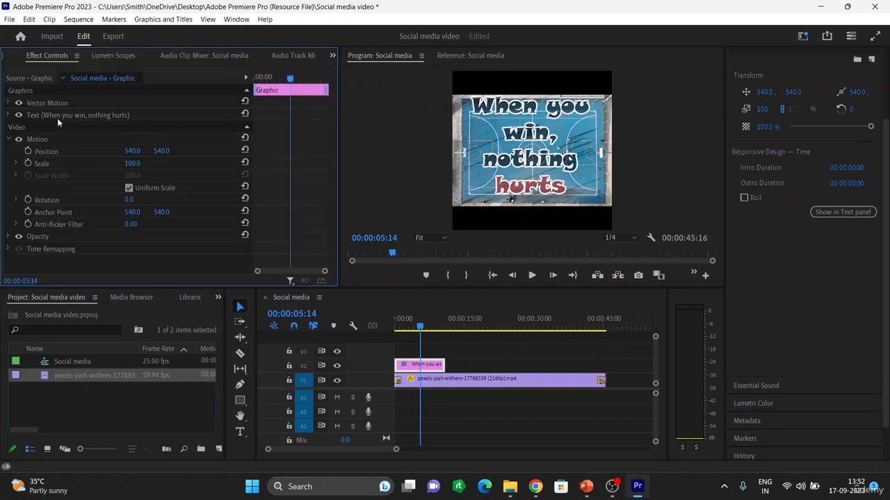
pyautogui.click(116, 55)
pyautogui.click(62, 55)
pyautogui.click(105, 56)
pyautogui.click(63, 55)
pyautogui.scroll(1, 768, 105)
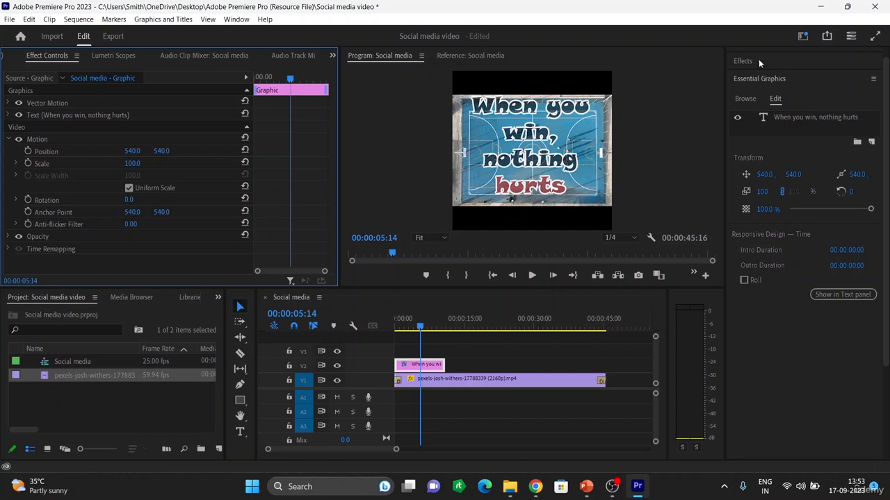
# Apply Dip to White to the caption clip's start and Film Dissolve to its end
pyautogui.click(744, 58)
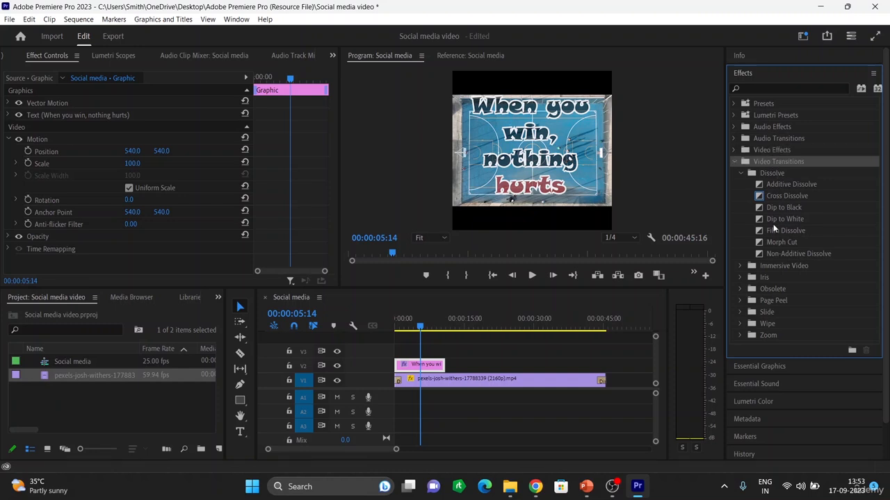
pyautogui.click(777, 218)
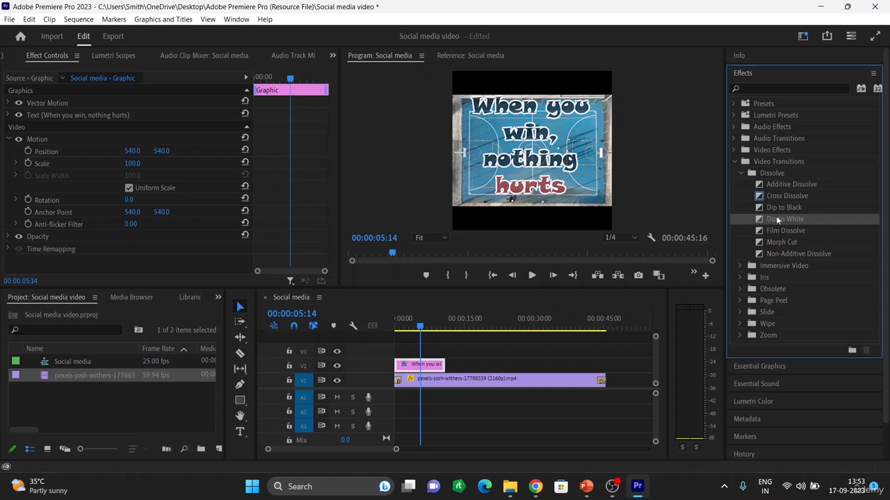
pyautogui.moveTo(775, 216)
pyautogui.mouseDown()
pyautogui.moveTo(431, 345)
pyautogui.moveTo(399, 367)
pyautogui.moveTo(399, 378)
pyautogui.mouseUp()
pyautogui.moveTo(779, 230); pyautogui.dragTo(443, 366)
pyautogui.moveTo(776, 218); pyautogui.dragTo(403, 366)
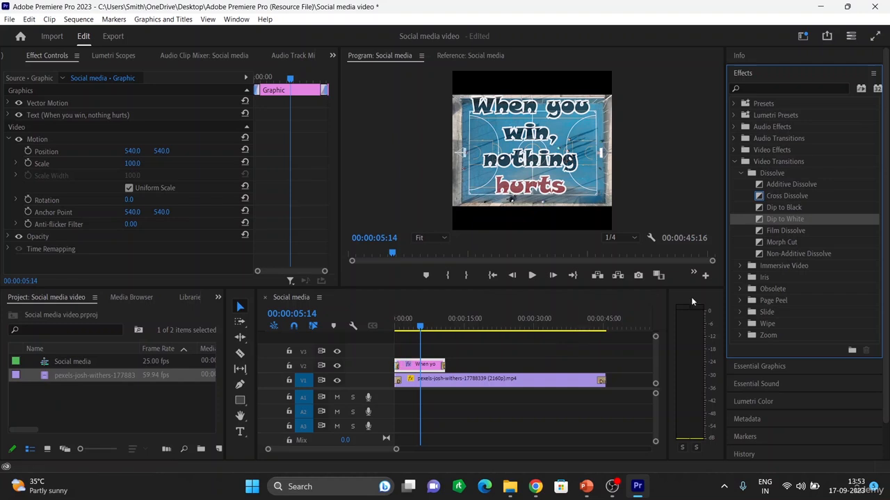
# Play the start of the sequence to preview the caption transitions
pyautogui.moveTo(420, 334); pyautogui.dragTo(377, 331)
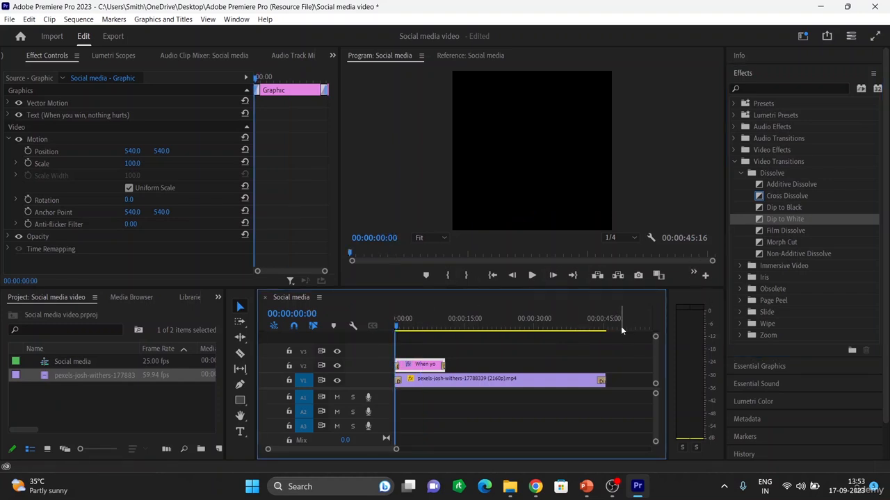
pyautogui.press('space')
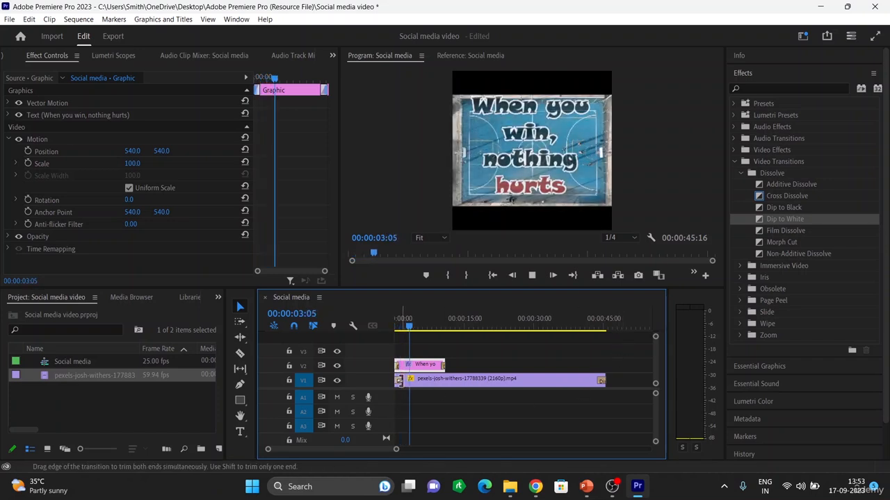
pyautogui.press('space')
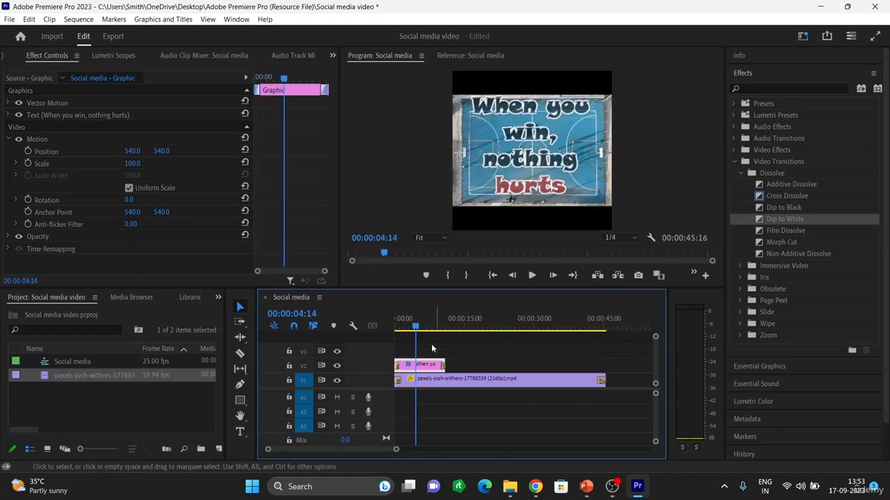
# Delete the Dip to Black transition at the start of the video clip
pyautogui.click(398, 382)
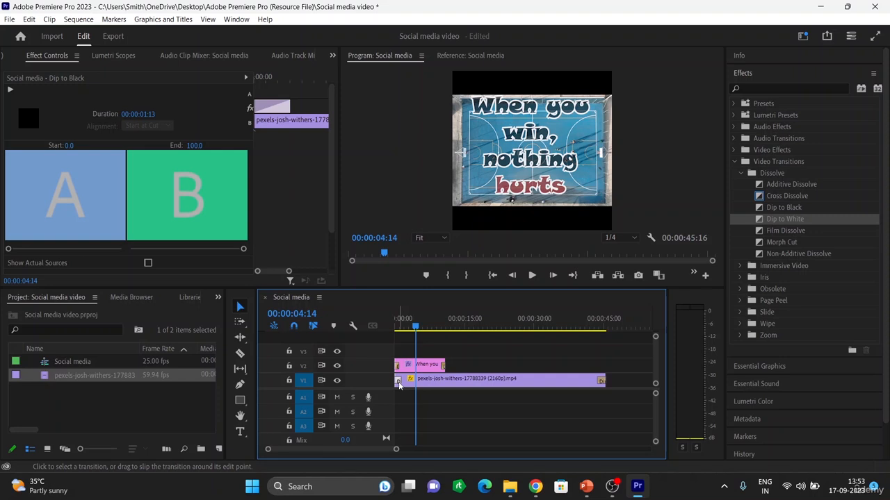
pyautogui.press('Delete')
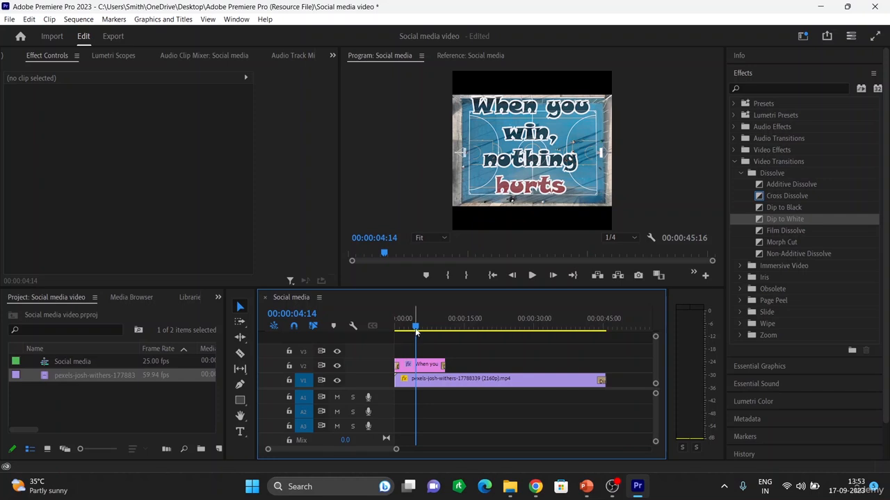
# Play the sequence's opening and closing sections to review the transitions
pyautogui.moveTo(415, 326); pyautogui.dragTo(384, 330)
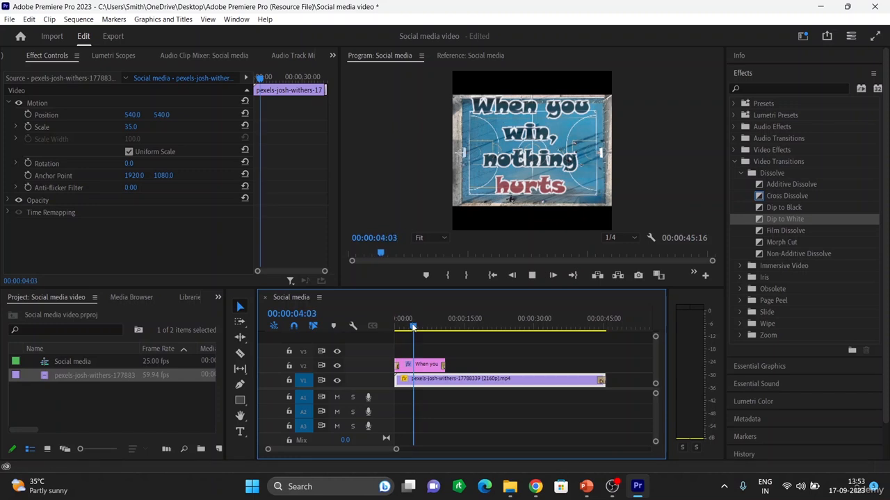
pyautogui.moveTo(414, 333); pyautogui.dragTo(432, 332)
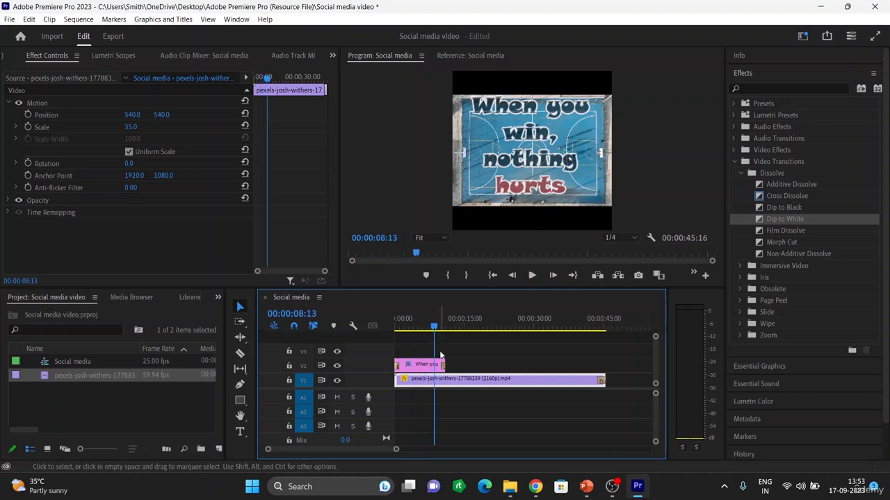
pyautogui.press('space')
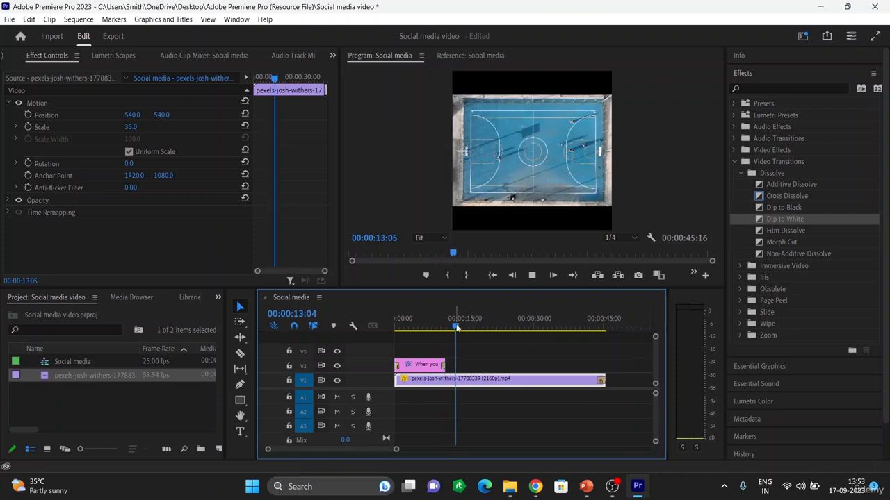
pyautogui.moveTo(610, 327); pyautogui.dragTo(590, 336)
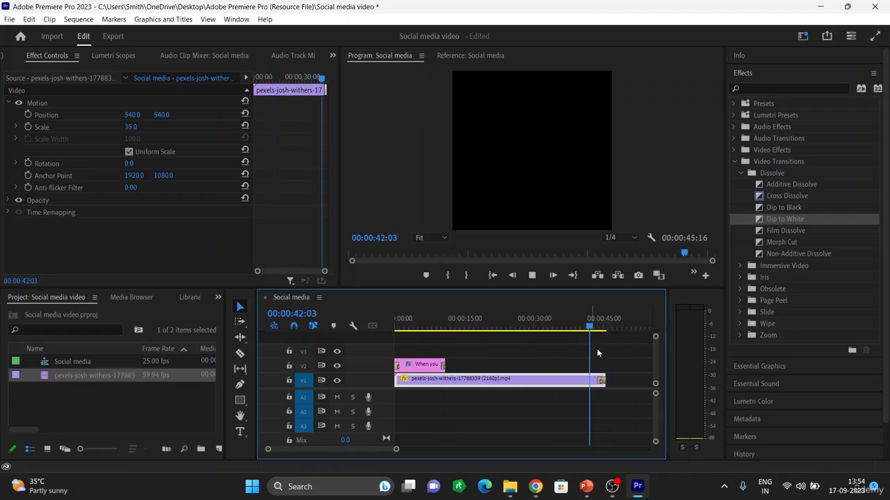
pyautogui.press('space')
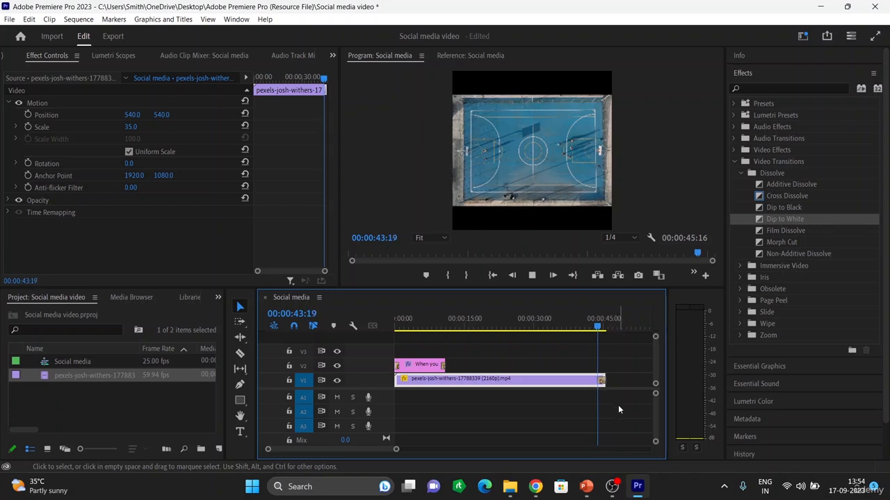